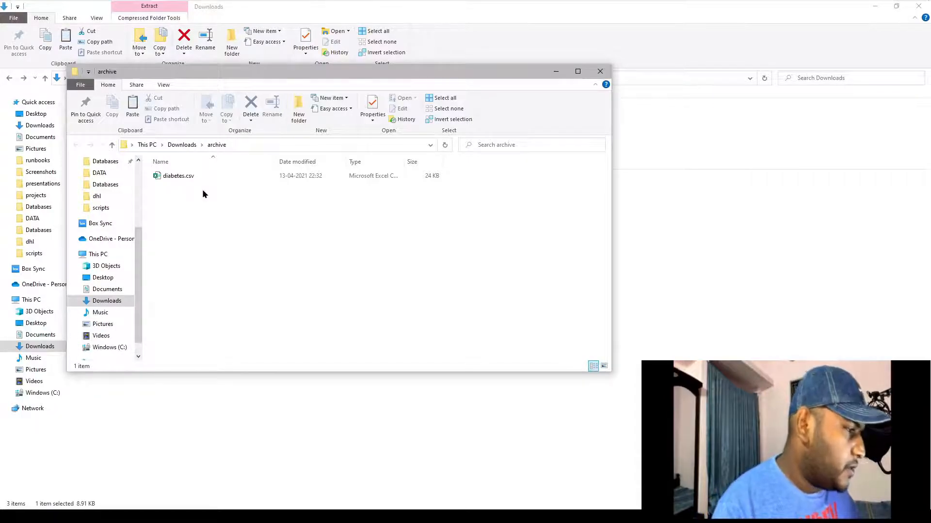
Copy diabetes.csv from the archive window into Downloads, then close the emptied archive window
{"action": "left_click_drag", "start_coordinate": [432, 73], "coordinate": [693, 96]}
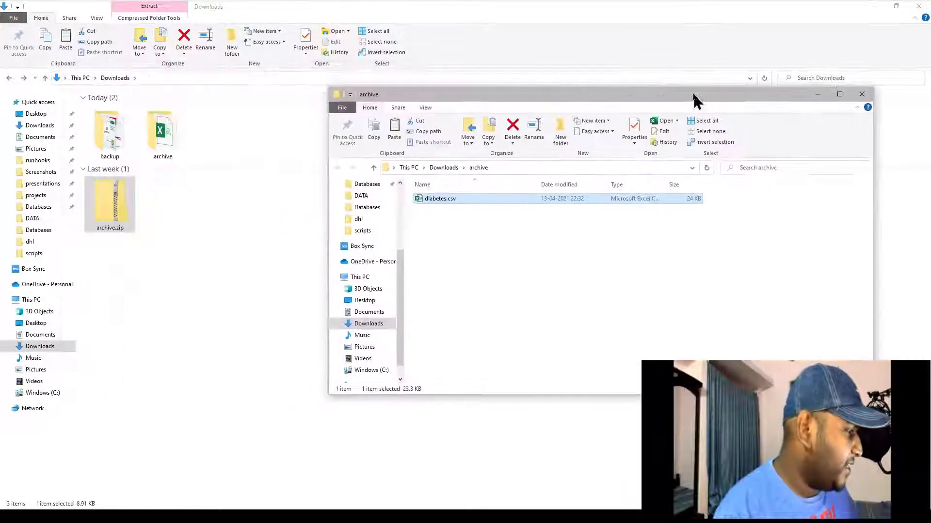
{"action": "left_click_drag", "start_coordinate": [571, 202], "coordinate": [289, 249]}
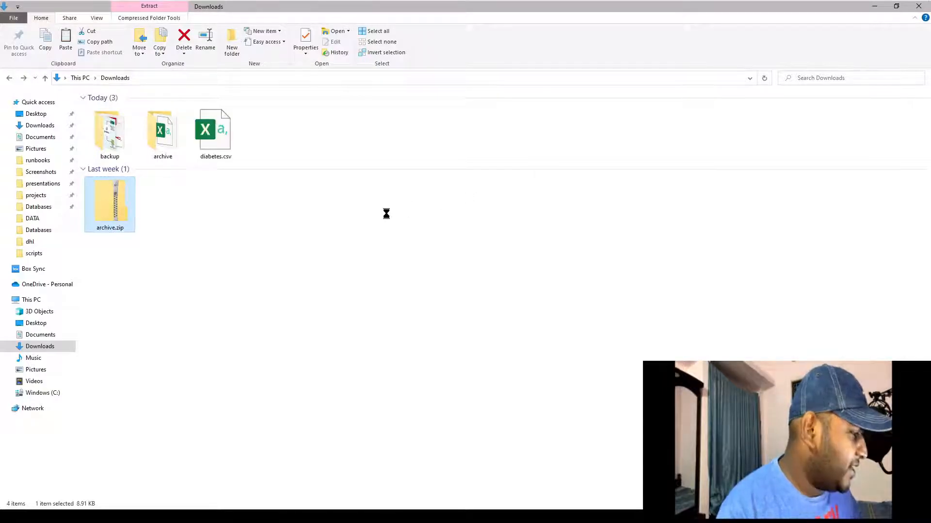
{"action": "key", "text": "alt+Tab"}
{"action": "left_click", "coordinate": [867, 93]}
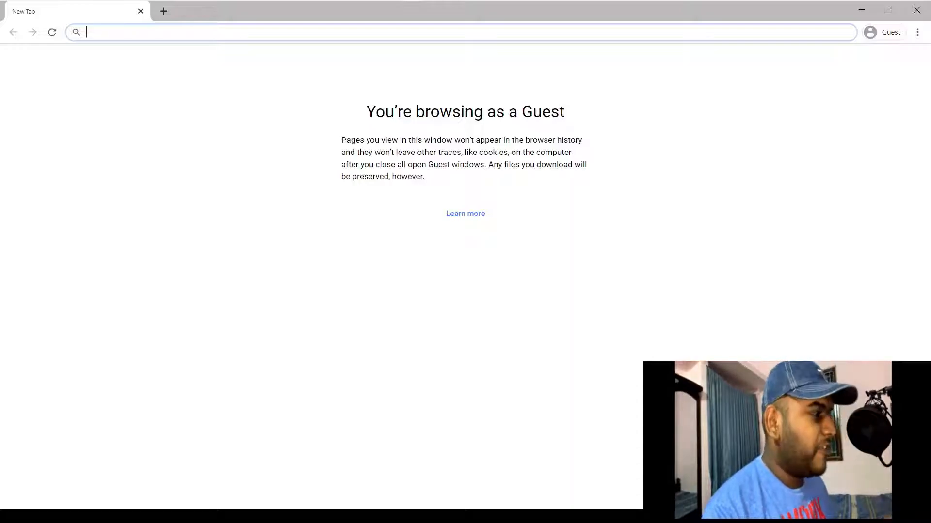
Load cloud.ibm.com and sign in with the account's IBMid e-mail and password
{"action": "type", "text": "cloud.i"}
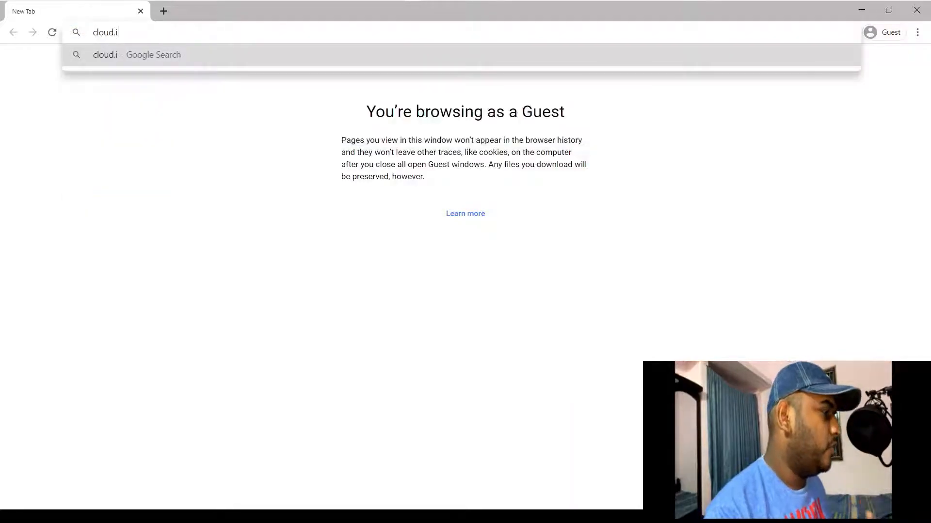
{"action": "type", "text": "bm.com"}
{"action": "key", "text": "Return"}
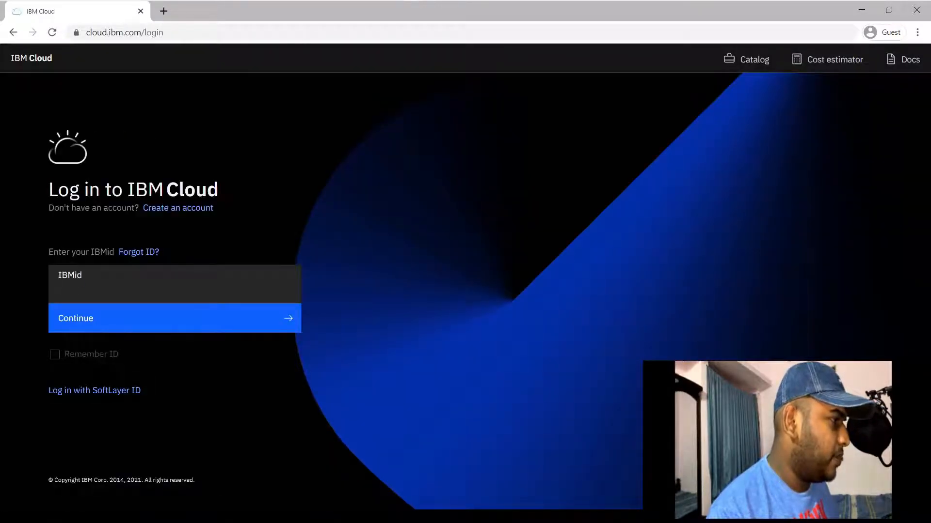
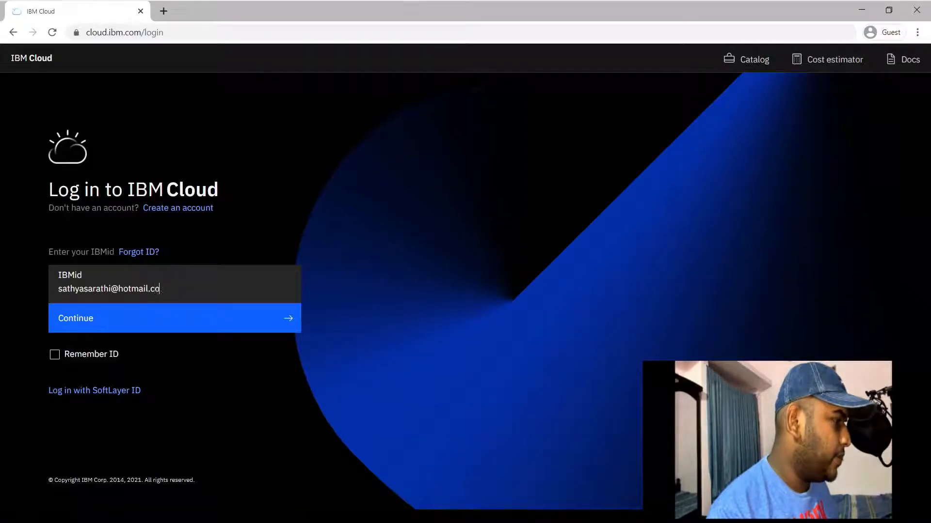
{"action": "key", "text": "Return"}
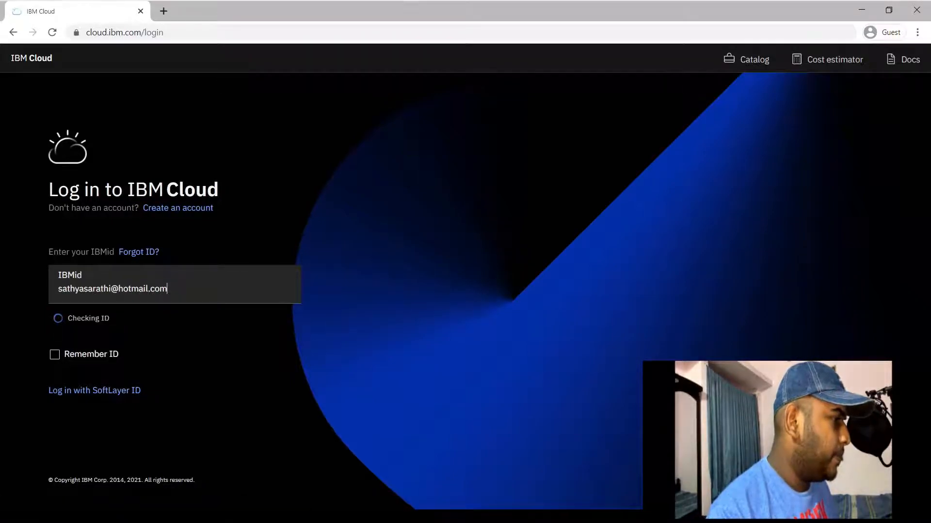
{"action": "type", "text": "••"}
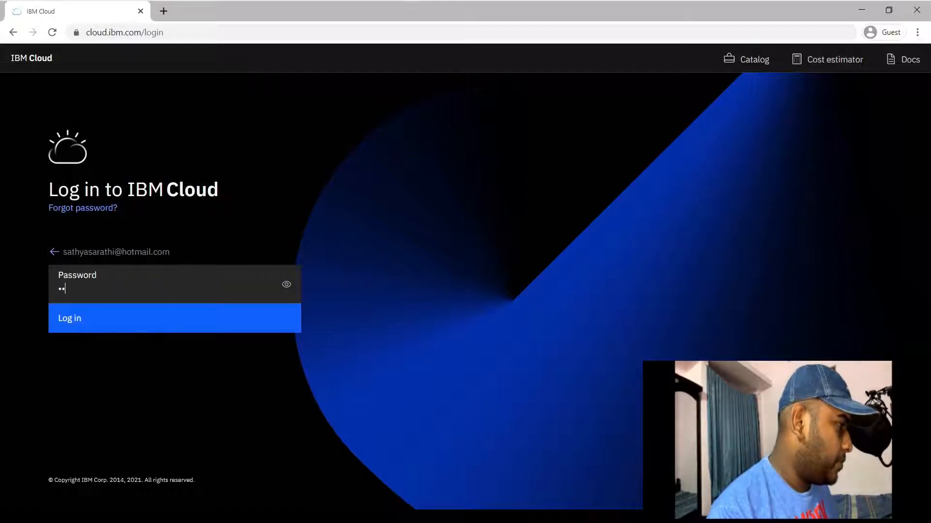
{"action": "type", "text": "•••••••"}
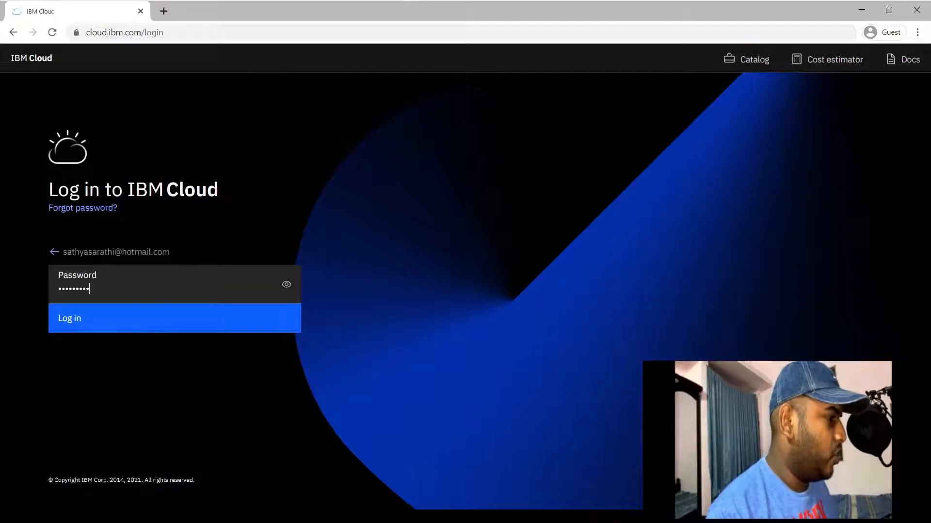
{"action": "type", "text": "••••••"}
{"action": "key", "text": "Return"}
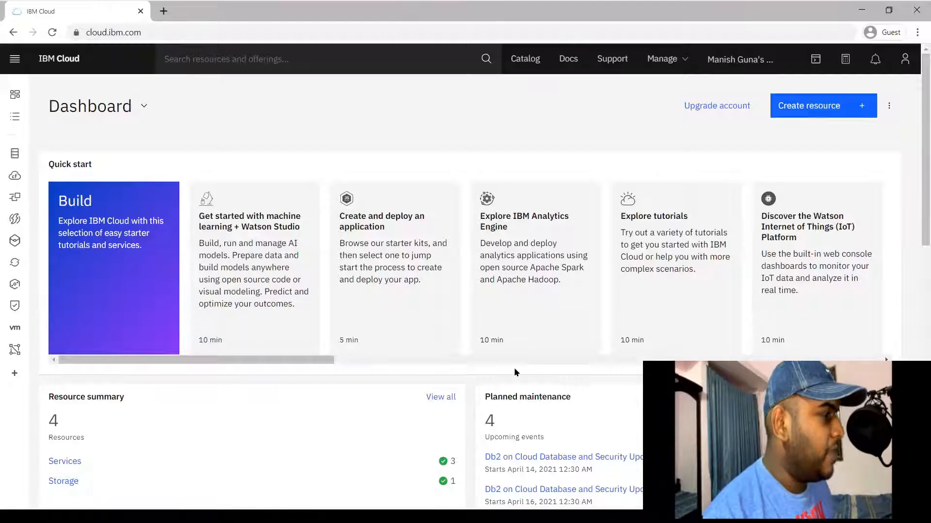
Dismiss the welcome tour prompts and open Watson Studio-tw from a 'wat' resource search
{"action": "left_click", "coordinate": [258, 60]}
{"action": "type", "text": "wa"}
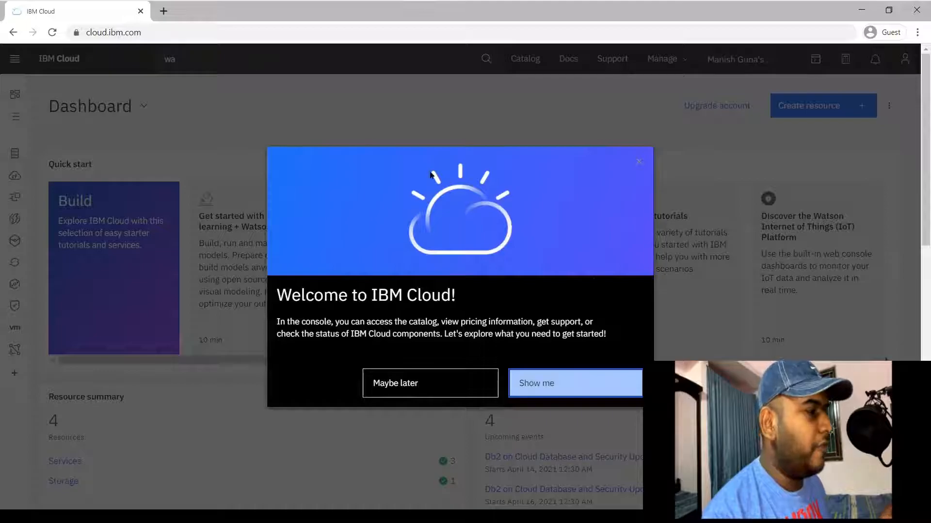
{"action": "left_click", "coordinate": [426, 383]}
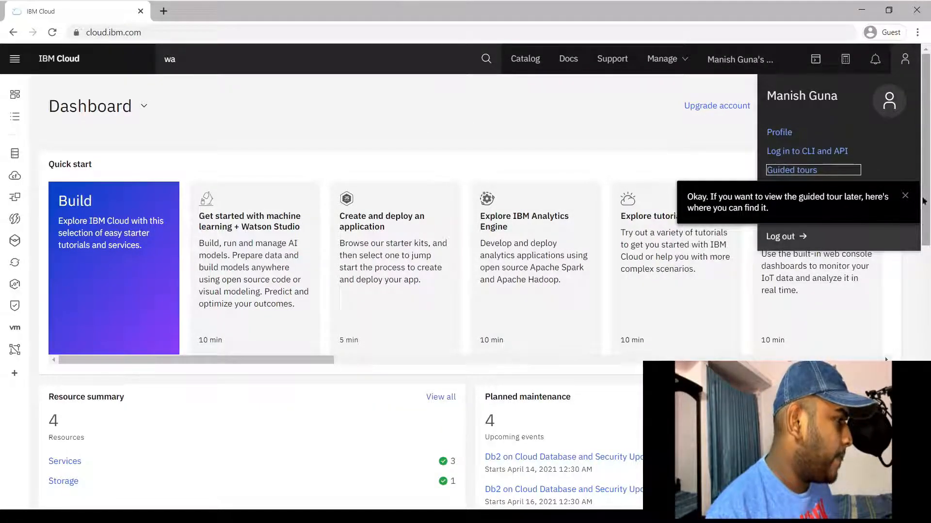
{"action": "left_click", "coordinate": [904, 195]}
{"action": "left_click", "coordinate": [362, 128]}
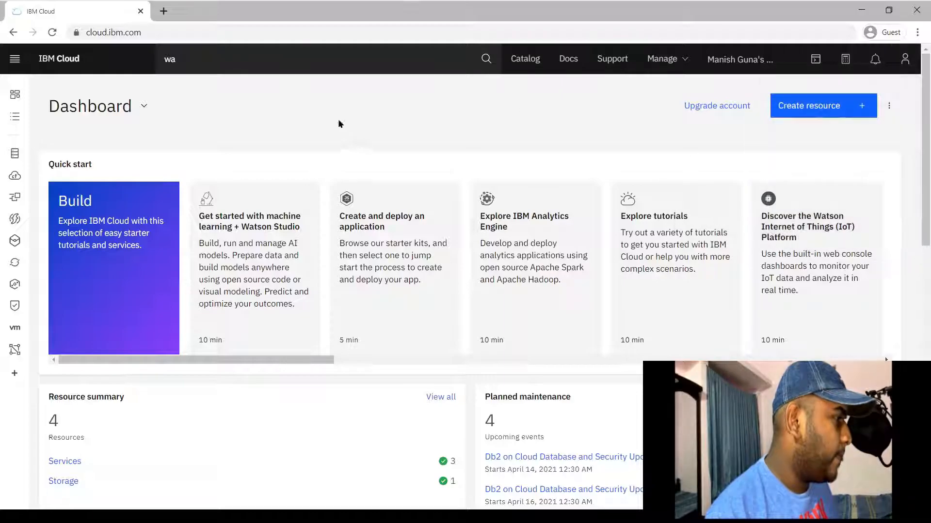
{"action": "left_click", "coordinate": [183, 57]}
{"action": "type", "text": "t"}
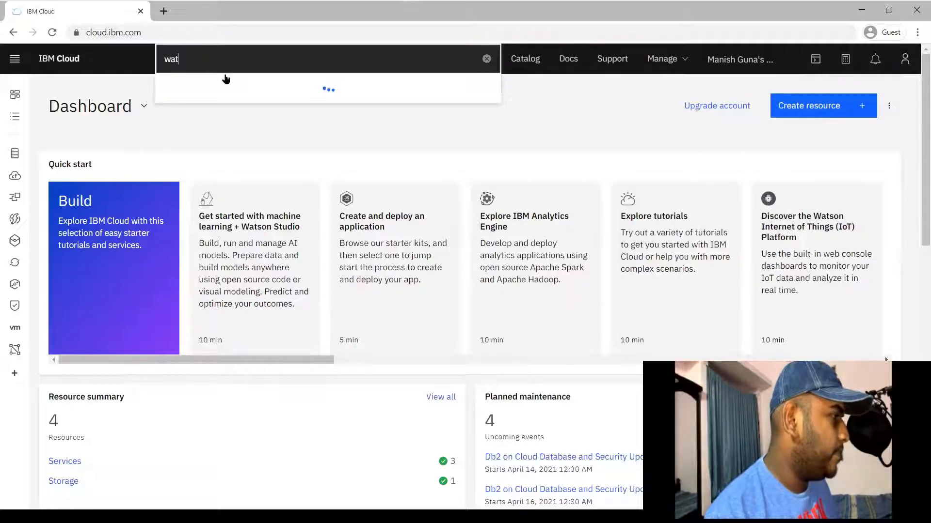
{"action": "left_click", "coordinate": [224, 112]}
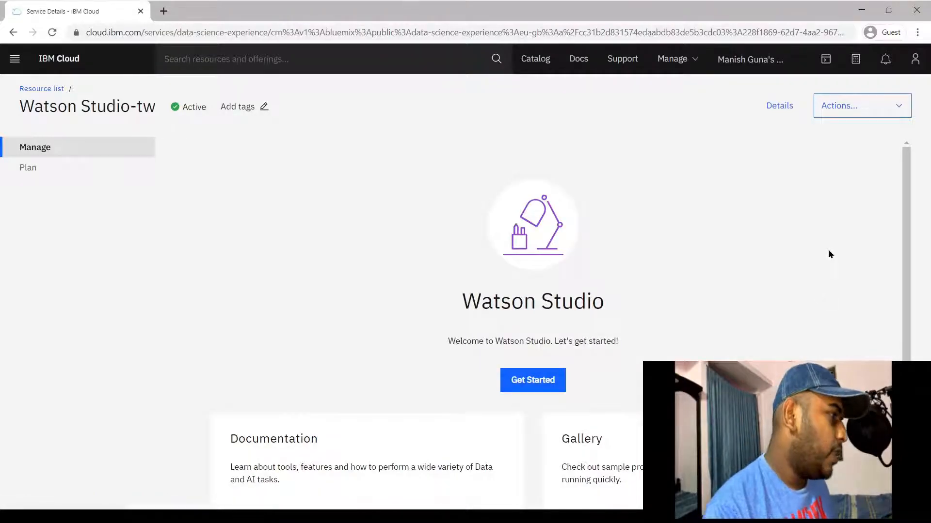
Launch Watson Studio, step through the three intro slides, and close the Learn by example tip
{"action": "left_click", "coordinate": [536, 377]}
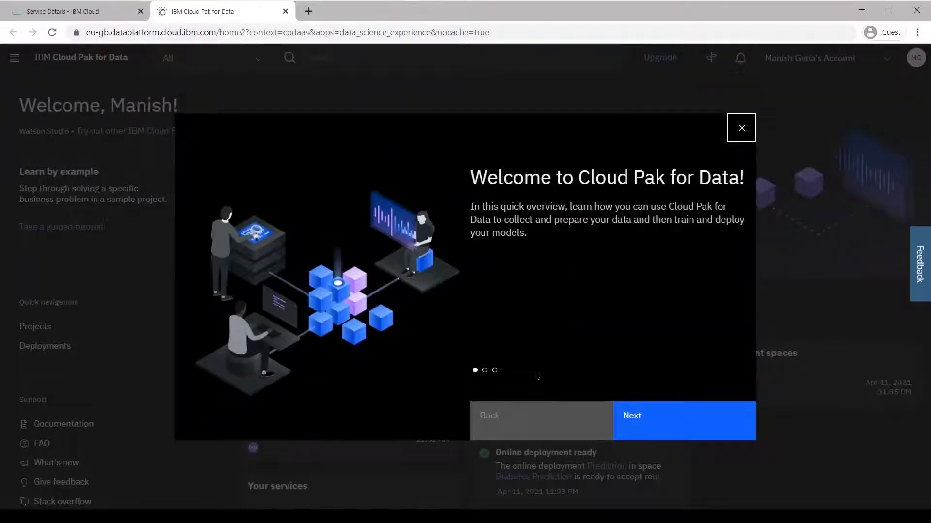
{"action": "left_click", "coordinate": [678, 431]}
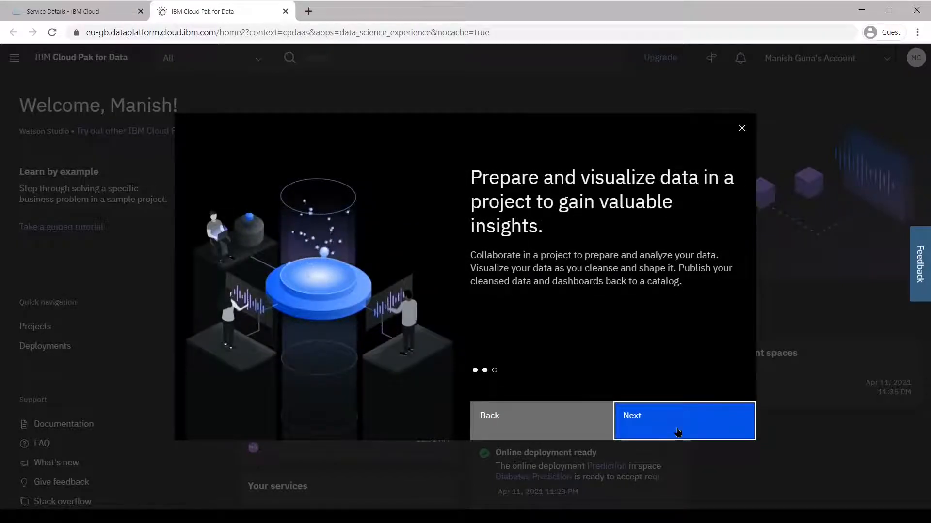
{"action": "left_click", "coordinate": [678, 431]}
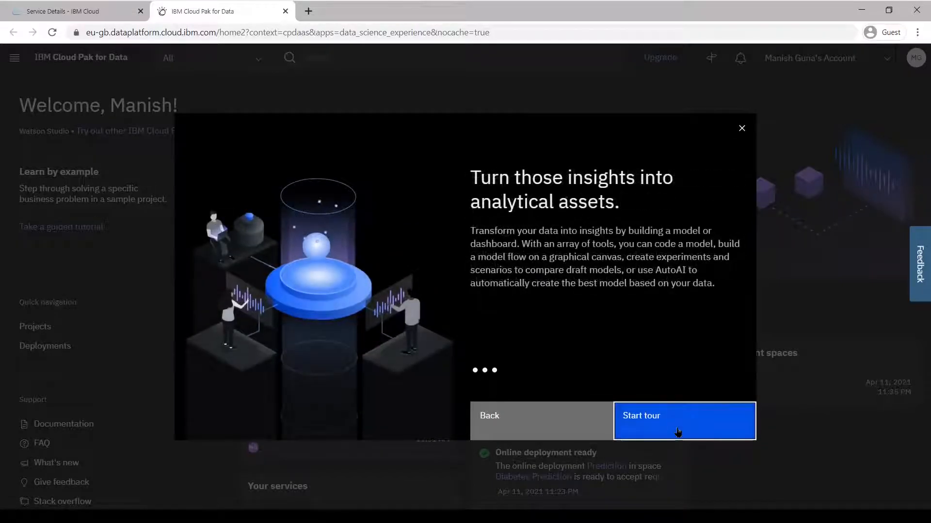
{"action": "left_click", "coordinate": [678, 431]}
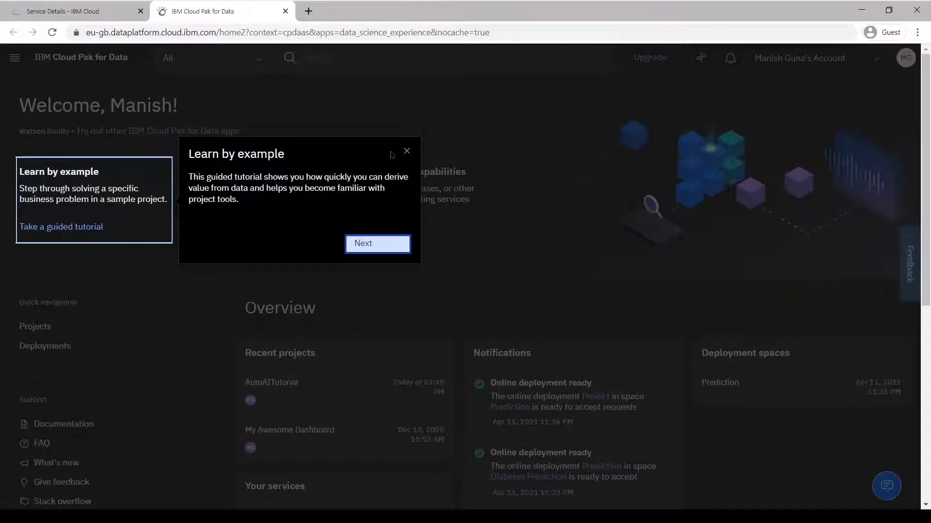
{"action": "left_click", "coordinate": [407, 151]}
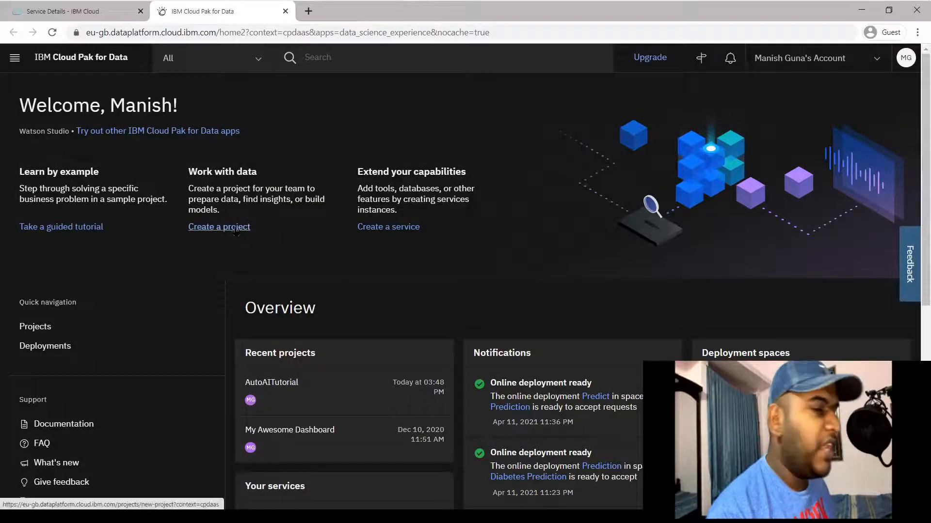
Create an empty project and name it 'Diabetes Prediction'
{"action": "left_click", "coordinate": [236, 231]}
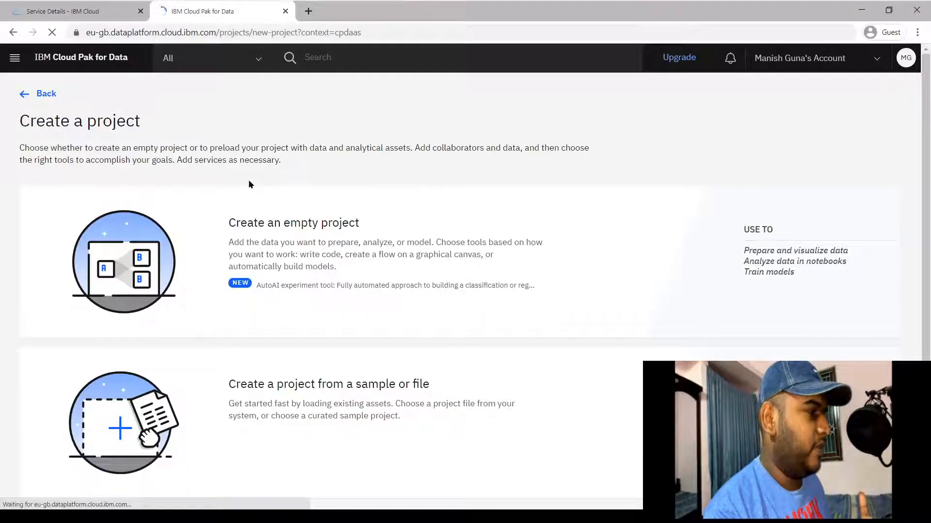
{"action": "left_click", "coordinate": [316, 232]}
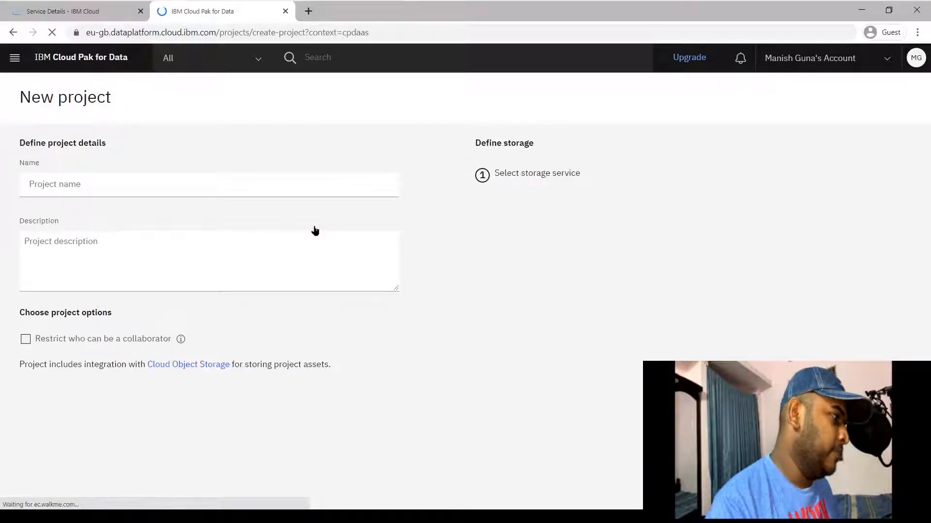
{"action": "left_click", "coordinate": [124, 182]}
{"action": "type", "text": "Diabetes Prediction"}
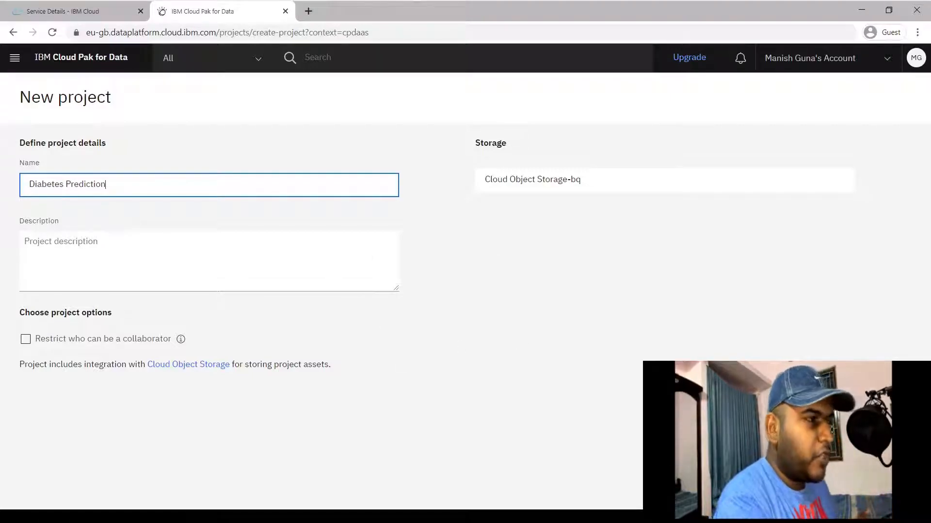
{"action": "left_click", "coordinate": [875, 491]}
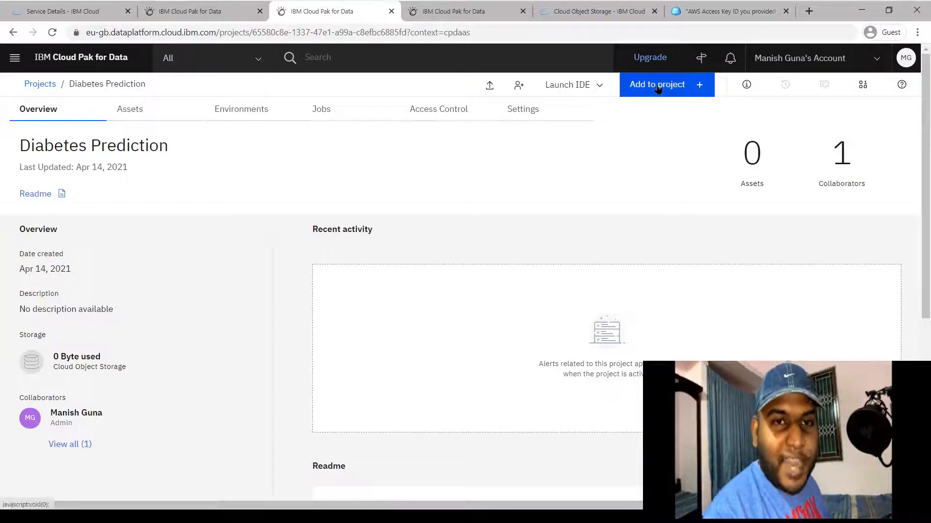
Start a new AutoAI experiment and enter 'Diabetes Pre' as its name
{"action": "left_click", "coordinate": [658, 89]}
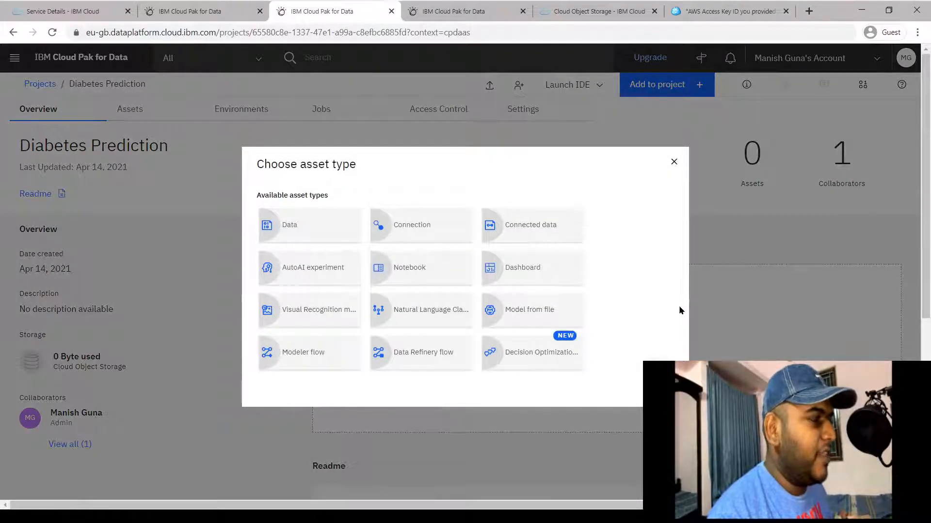
{"action": "left_click", "coordinate": [305, 269]}
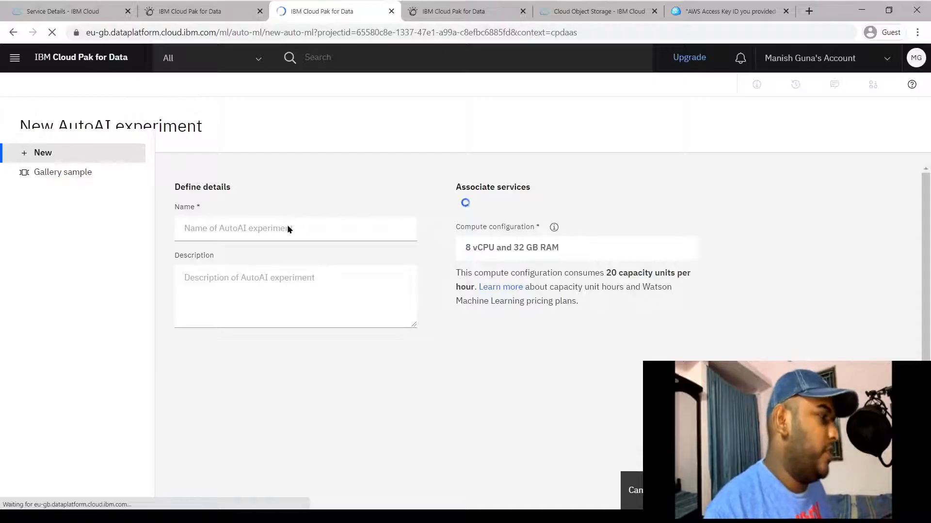
{"action": "left_click", "coordinate": [288, 204]}
{"action": "type", "text": "Diabetes Prediction"}
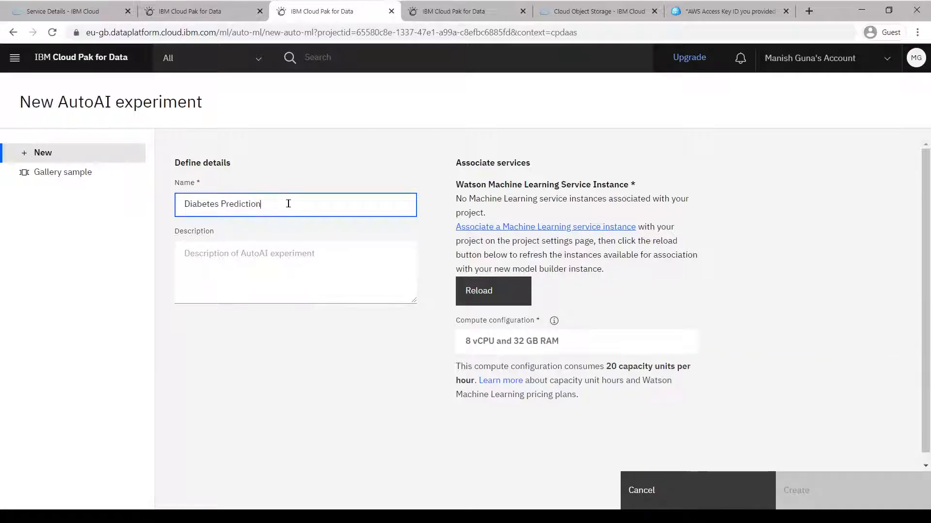
{"action": "left_click_drag", "start_coordinate": [484, 213], "coordinate": [455, 202]}
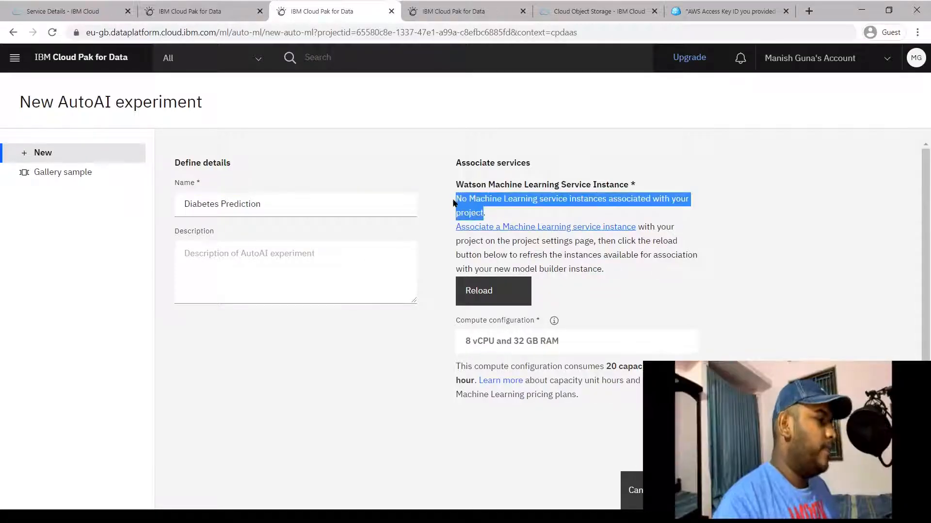
{"action": "left_click", "coordinate": [503, 209]}
Open the Machine Learning service association link in a new tab, closing the extra tabs
{"action": "right_click", "coordinate": [510, 227]}
{"action": "left_click", "coordinate": [531, 232]}
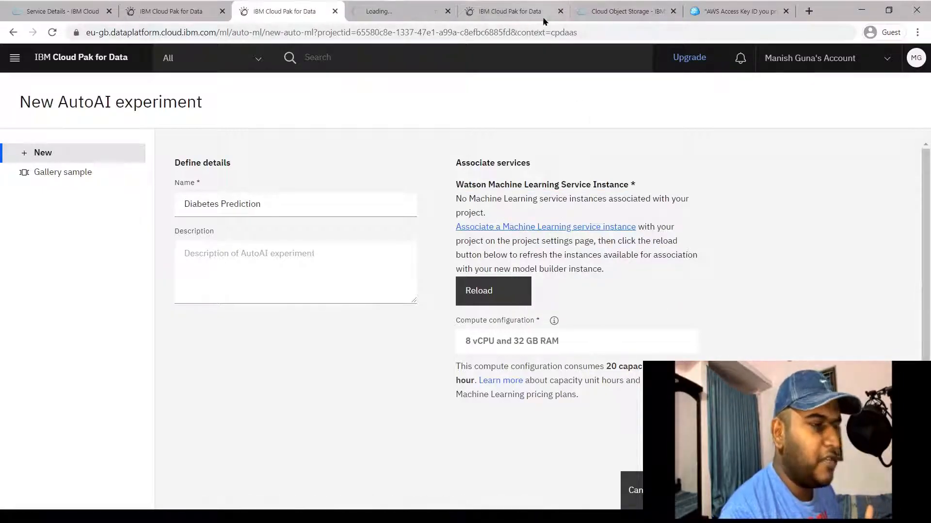
{"action": "left_click", "coordinate": [560, 11]}
{"action": "left_click", "coordinate": [560, 10]}
{"action": "left_click", "coordinate": [560, 11]}
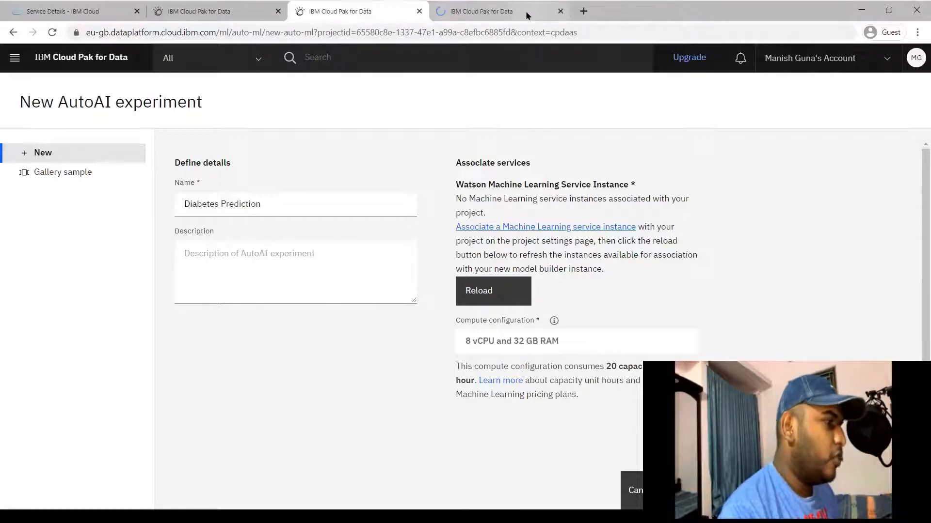
{"action": "left_click", "coordinate": [525, 10]}
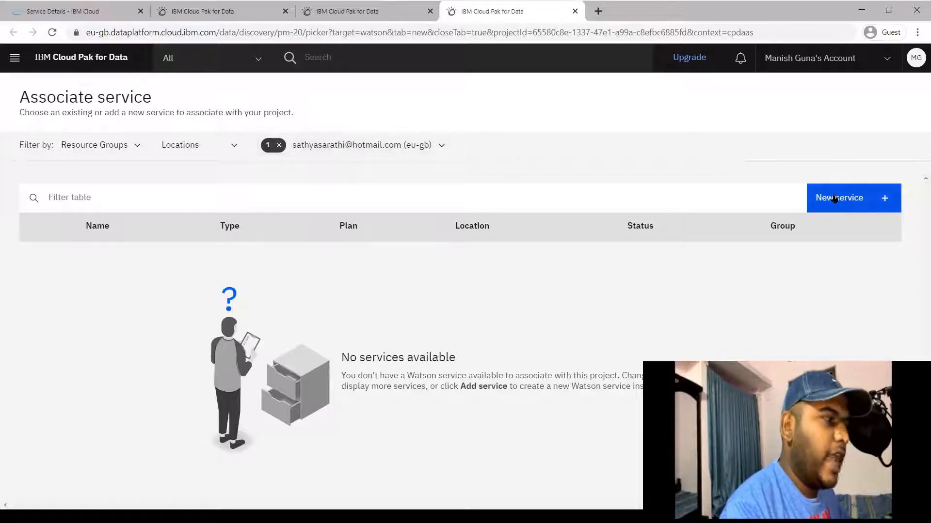
Add a new Machine Learning service and review its London Lite plan and AutoAI capacity costs
{"action": "left_click", "coordinate": [834, 199]}
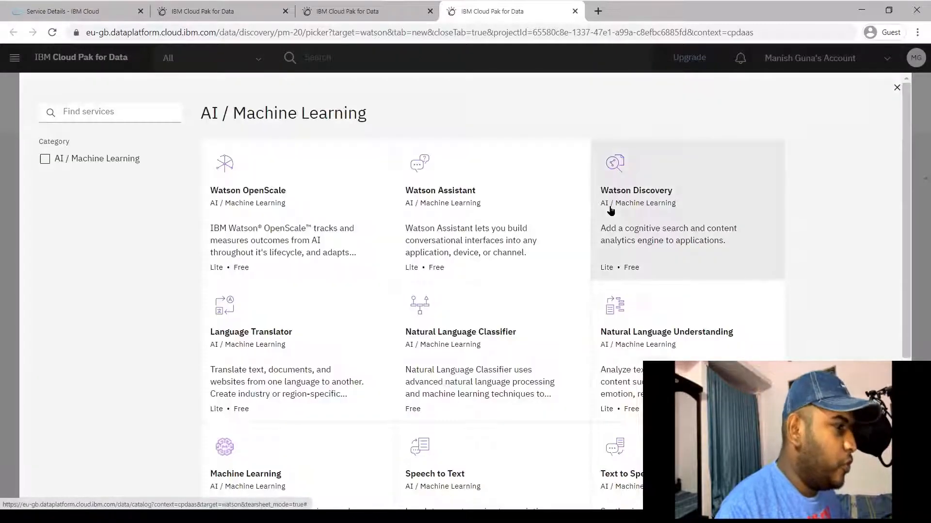
{"action": "scroll", "coordinate": [289, 441], "scroll_direction": "down", "scroll_amount": 3}
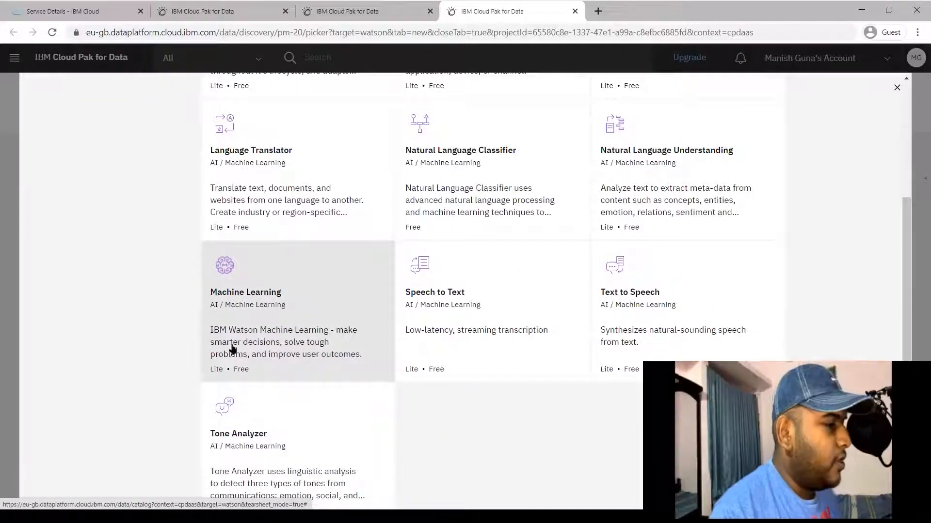
{"action": "left_click", "coordinate": [354, 368]}
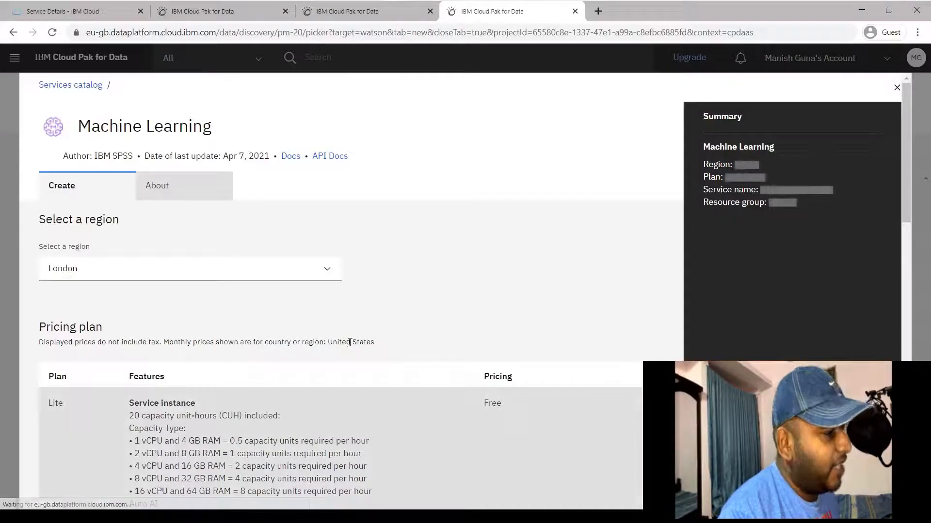
{"action": "scroll", "coordinate": [356, 368], "scroll_direction": "down", "scroll_amount": 4}
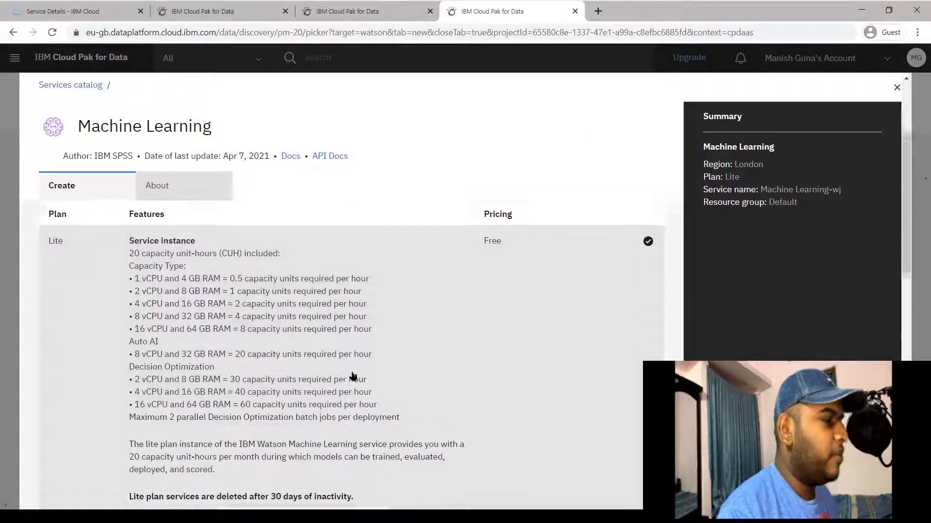
{"action": "left_click_drag", "start_coordinate": [528, 221], "coordinate": [480, 219]}
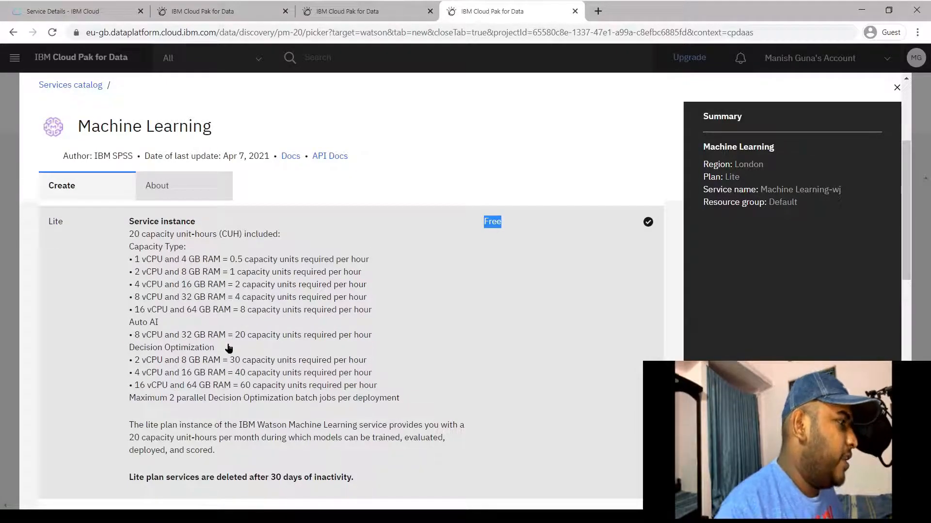
{"action": "left_click_drag", "start_coordinate": [223, 350], "coordinate": [129, 336]}
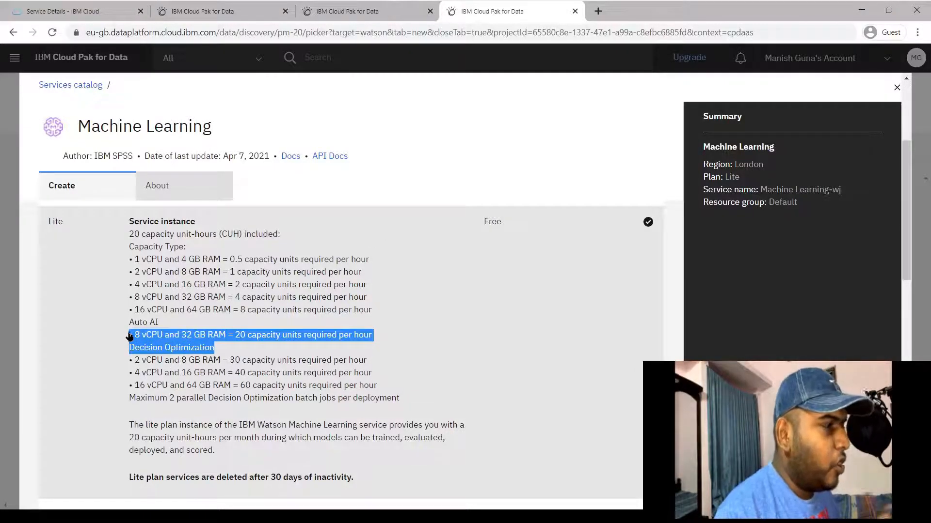
{"action": "left_click", "coordinate": [417, 334]}
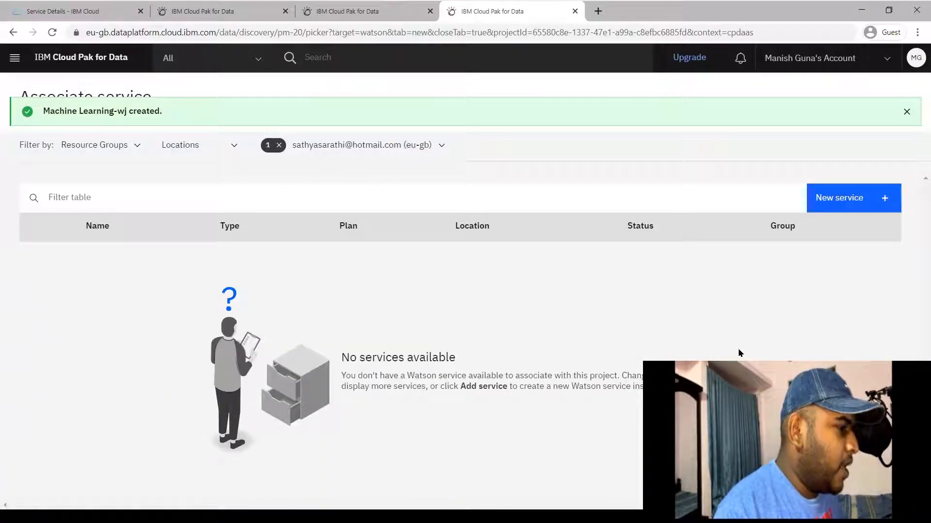
Clear the account filter, reload, and associate Machine Learning-wj with the project
{"action": "left_click", "coordinate": [279, 145]}
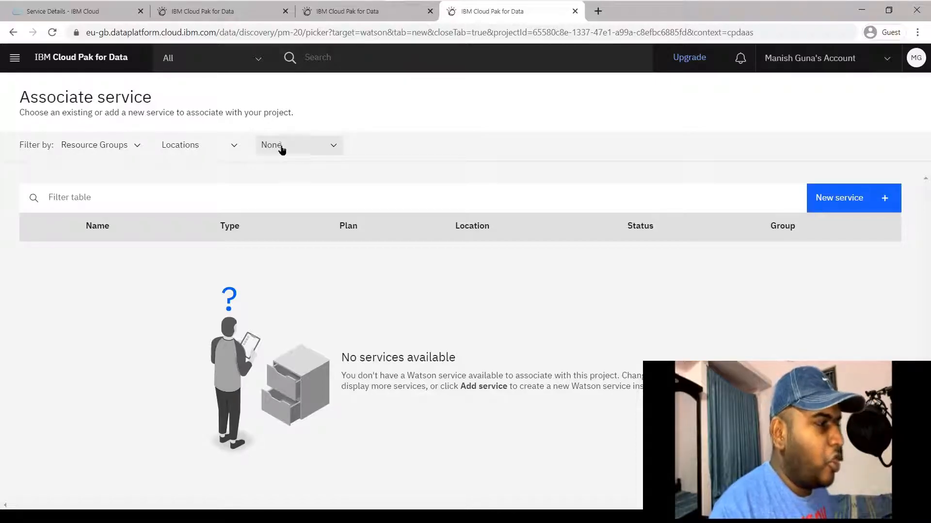
{"action": "left_click", "coordinate": [52, 32]}
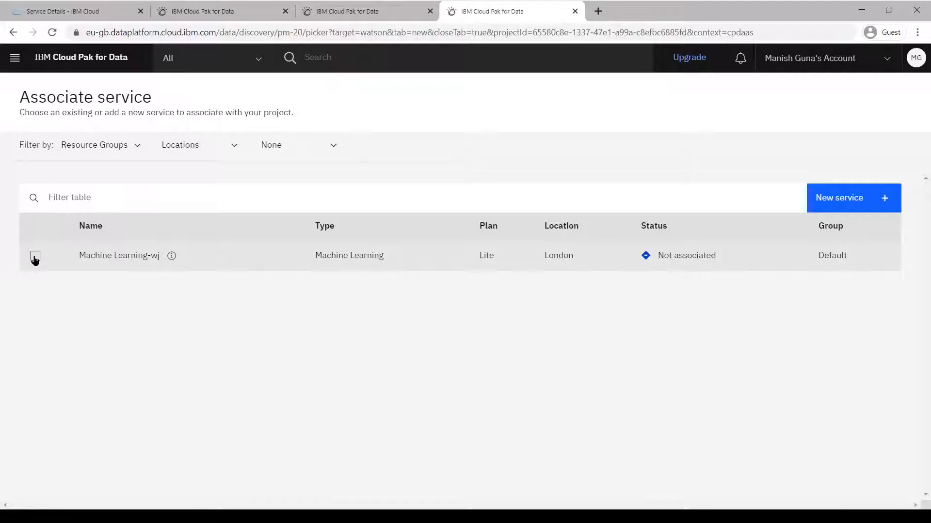
{"action": "left_click", "coordinate": [35, 257]}
{"action": "left_click", "coordinate": [811, 199]}
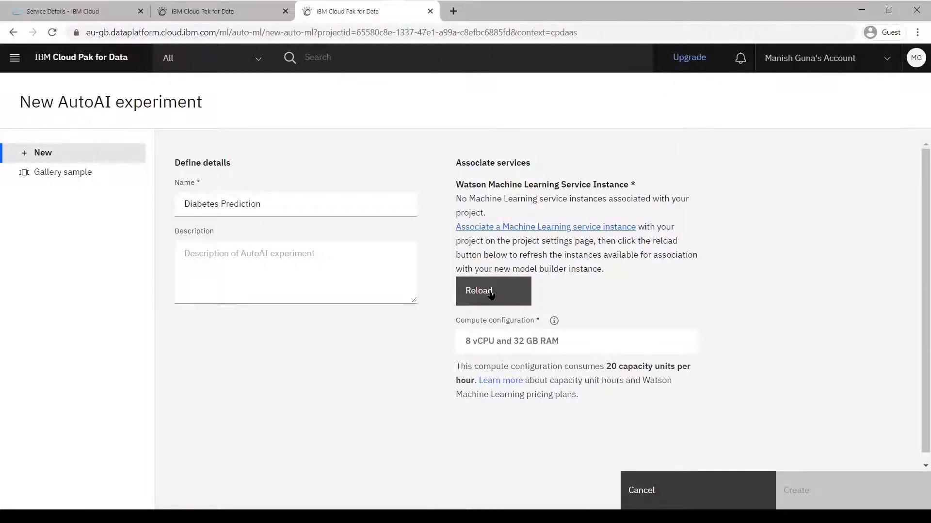
Reload the instance list so Machine Learning-wj appears, then create the Diabetes Prediction experiment
{"action": "left_click", "coordinate": [490, 294]}
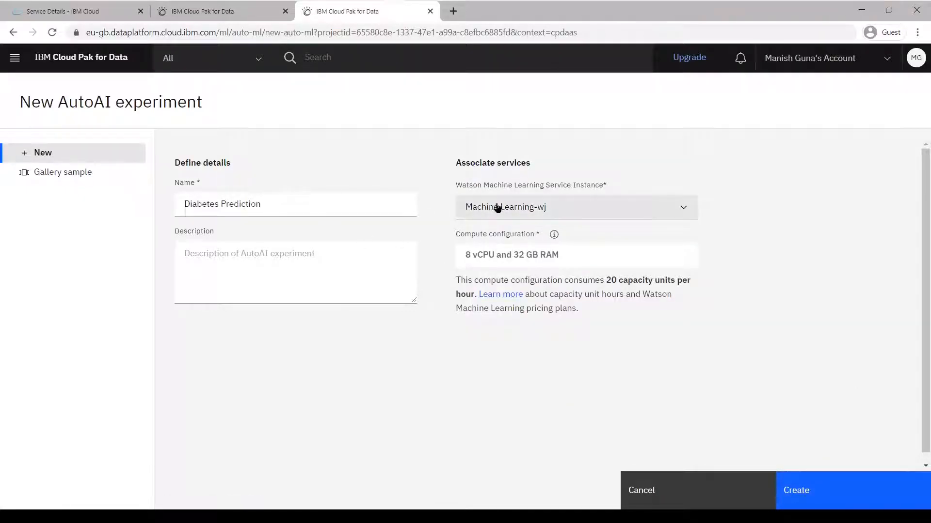
{"action": "left_click", "coordinate": [825, 497]}
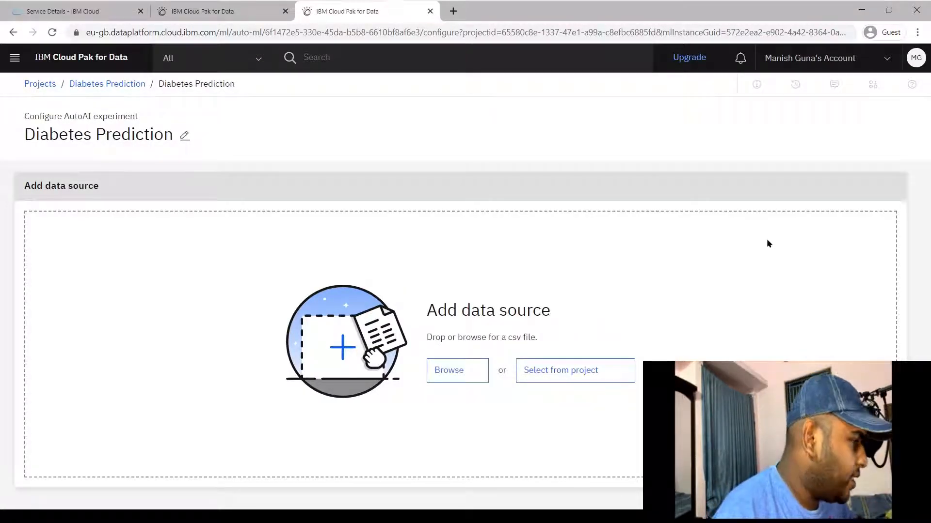
Upload diabetes.csv from the Downloads folder as the experiment's data source
{"action": "left_click", "coordinate": [460, 374]}
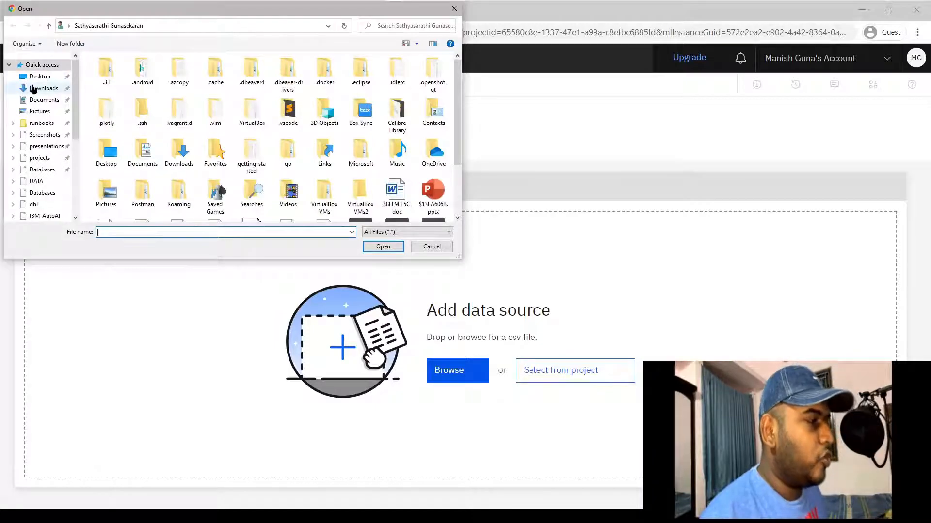
{"action": "left_click", "coordinate": [33, 89]}
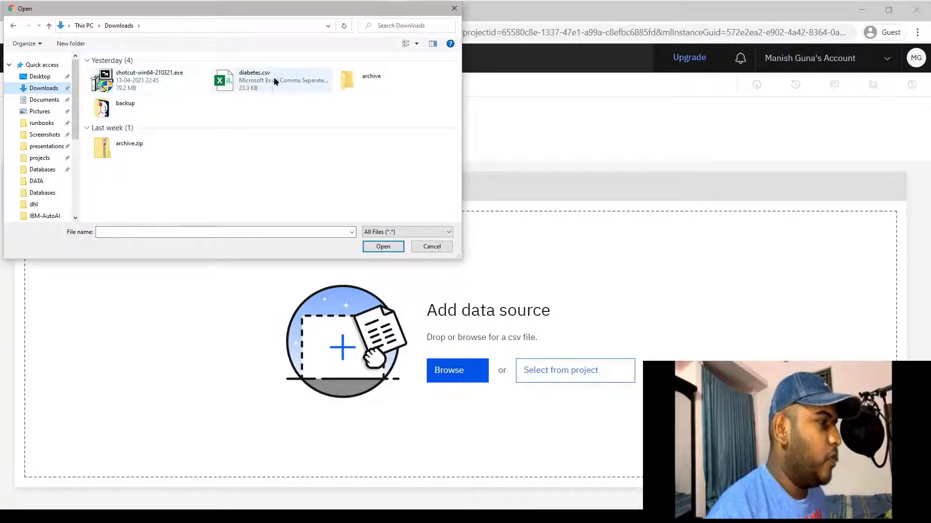
{"action": "double_click", "coordinate": [299, 81]}
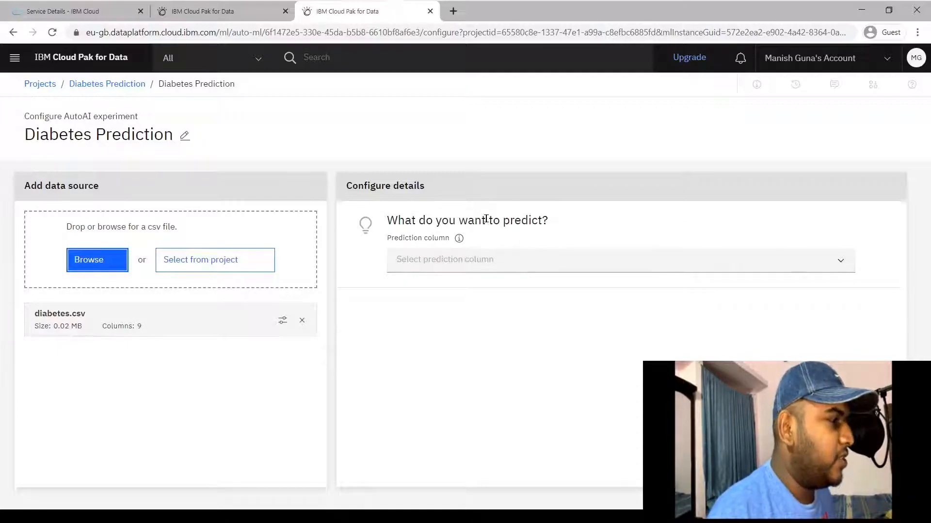
Choose Outcome as the prediction column, giving Binary Classification with positive class 1, optimizing Accuracy
{"action": "left_click_drag", "start_coordinate": [543, 216], "coordinate": [393, 216]}
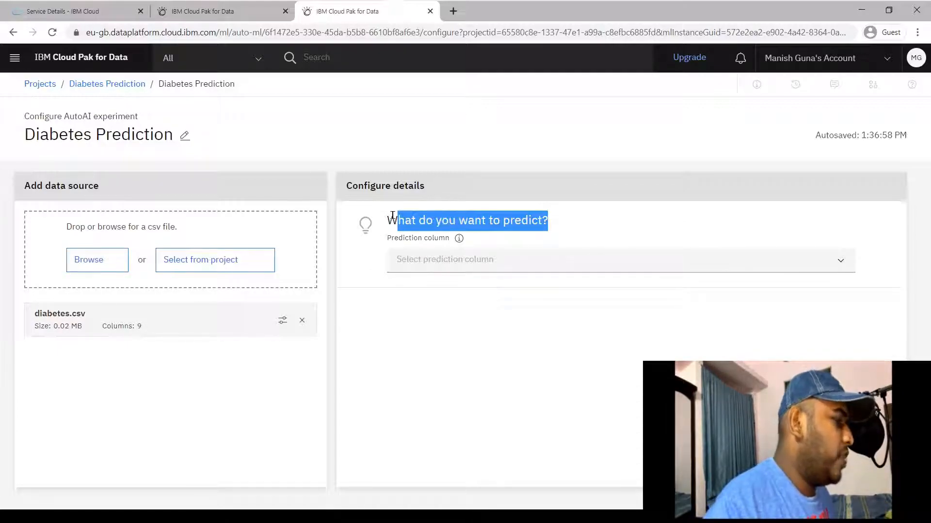
{"action": "left_click", "coordinate": [463, 322]}
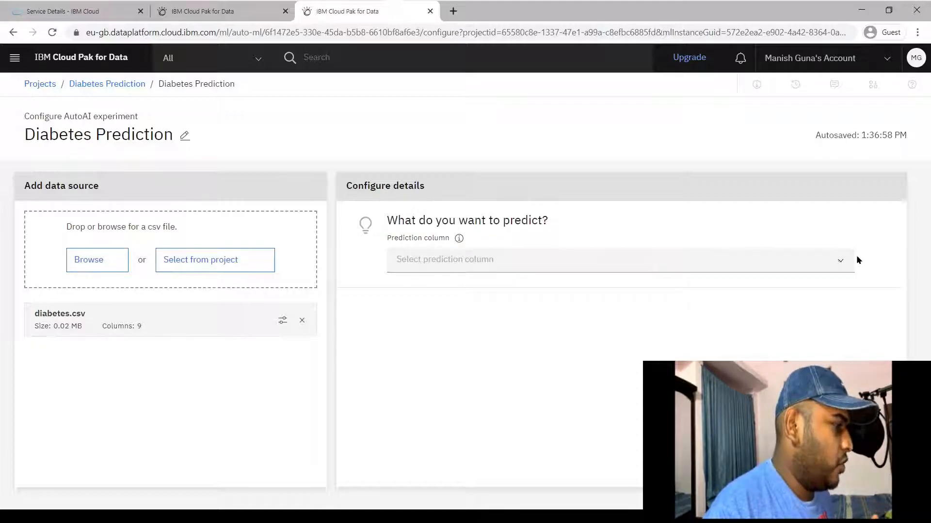
{"action": "left_click", "coordinate": [842, 260]}
{"action": "scroll", "coordinate": [704, 306], "scroll_direction": "down", "scroll_amount": 2}
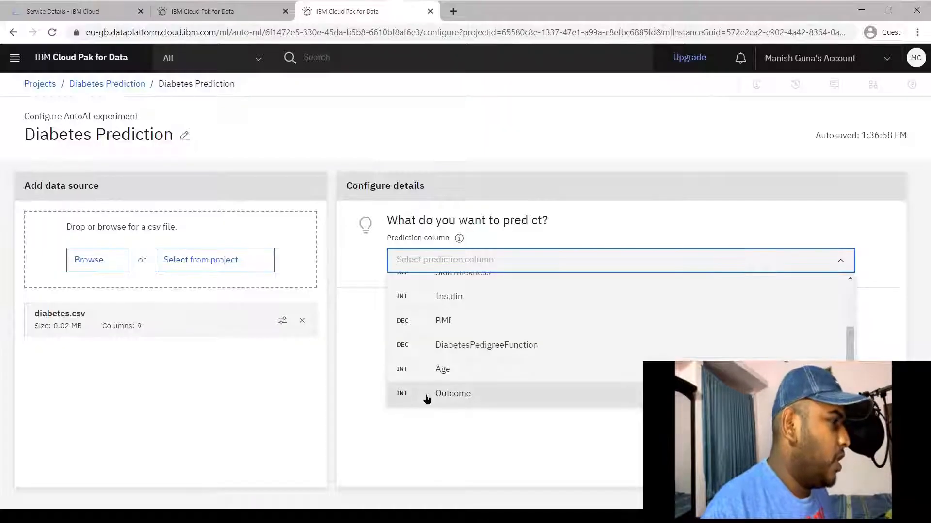
{"action": "left_click", "coordinate": [427, 398]}
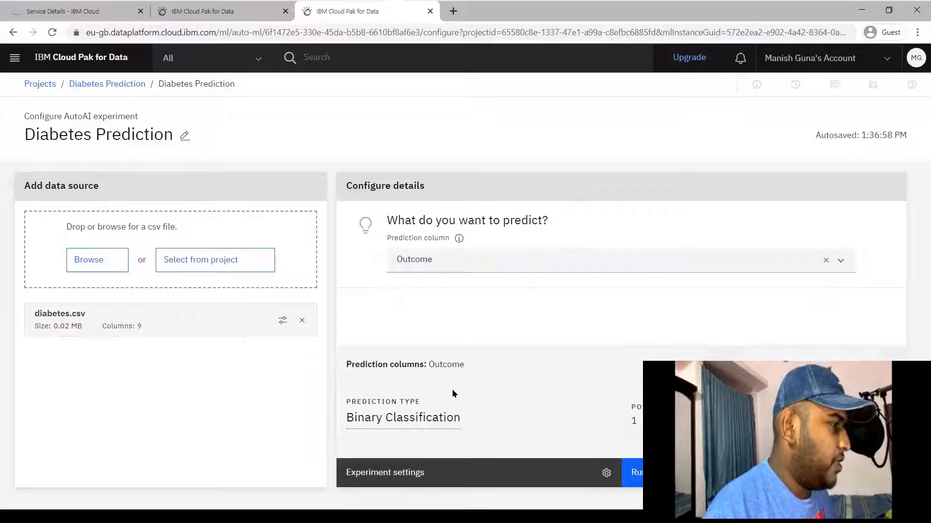
{"action": "mouse_move", "coordinate": [397, 418]}
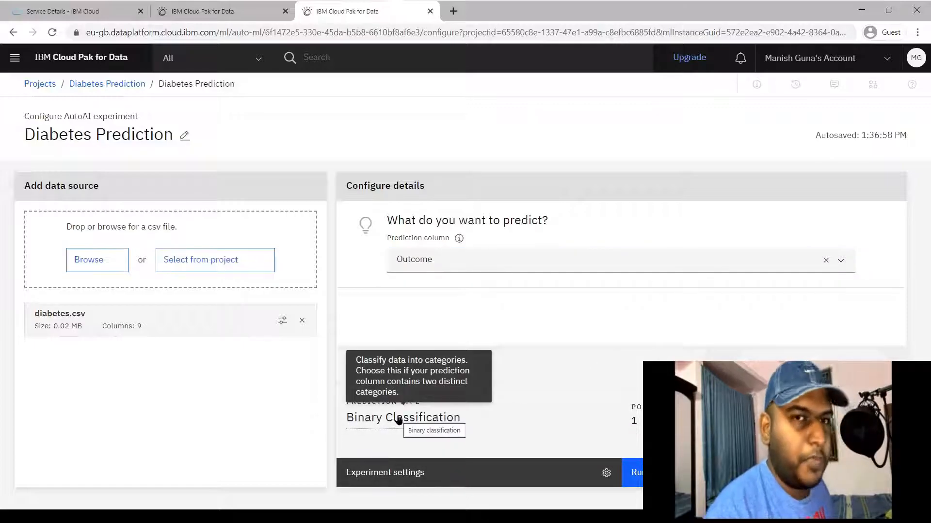
{"action": "left_click", "coordinate": [449, 422]}
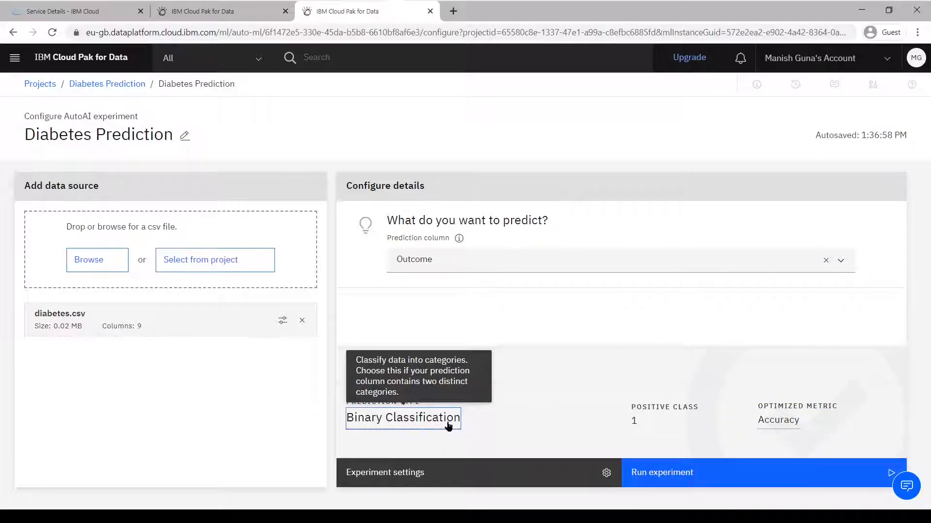
{"action": "left_click", "coordinate": [603, 420]}
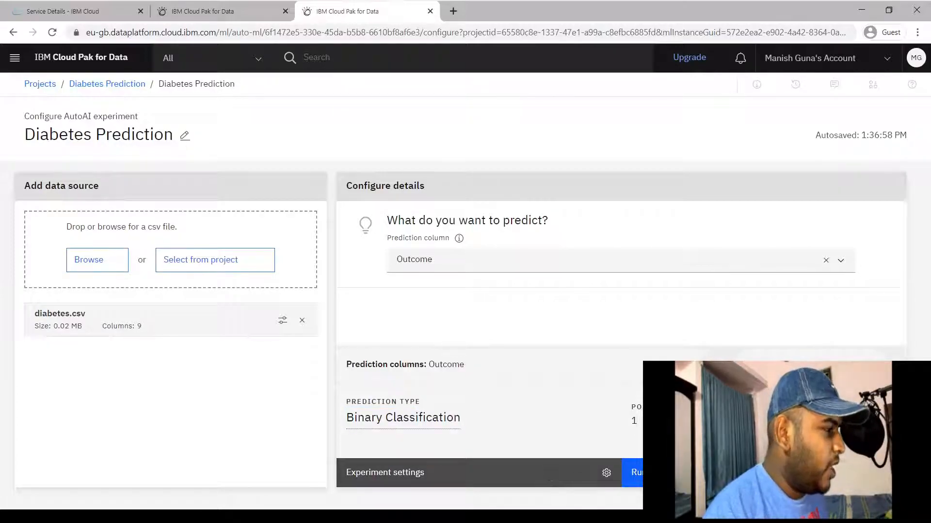
In Experiment settings, check all 9 diabetes.csv features and the 90%/10% split, then go to Prediction
{"action": "left_click", "coordinate": [561, 479]}
{"action": "scroll", "coordinate": [487, 260], "scroll_direction": "down", "scroll_amount": 4}
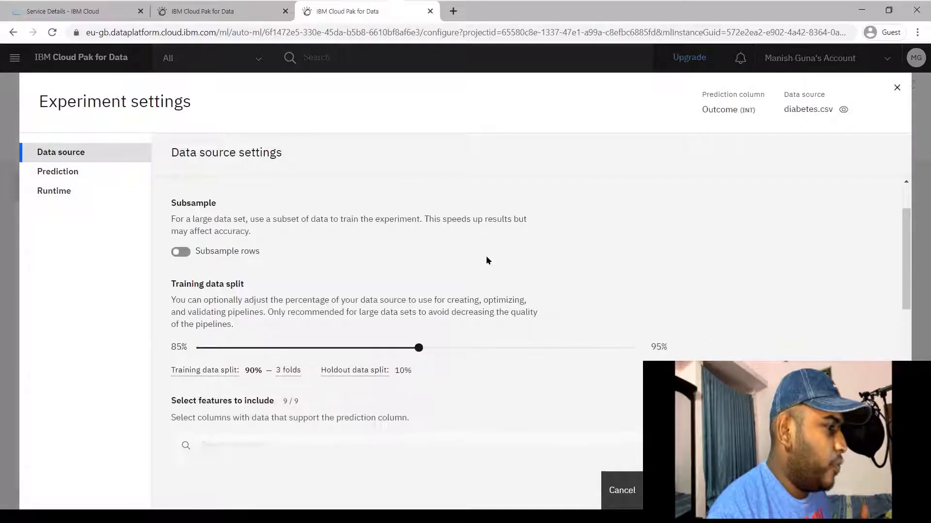
{"action": "scroll", "coordinate": [487, 260], "scroll_direction": "up", "scroll_amount": 1}
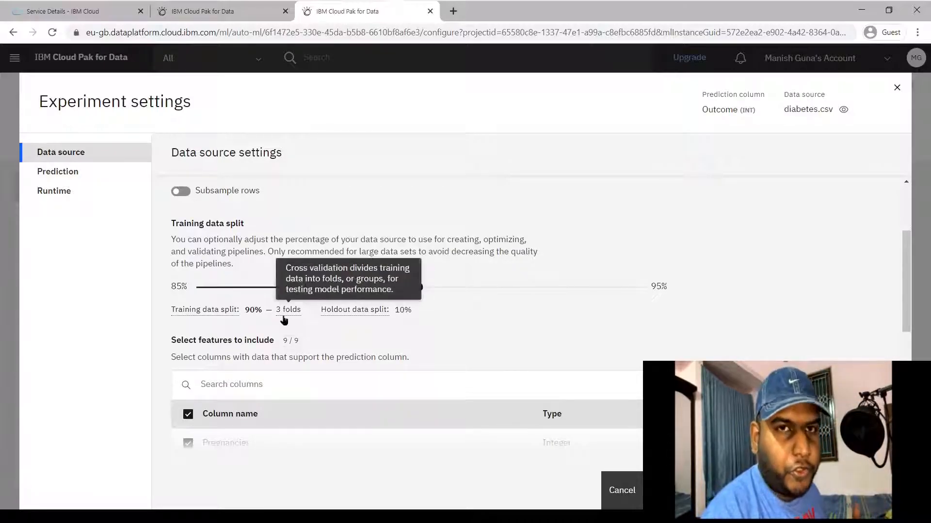
{"action": "mouse_move", "coordinate": [364, 317]}
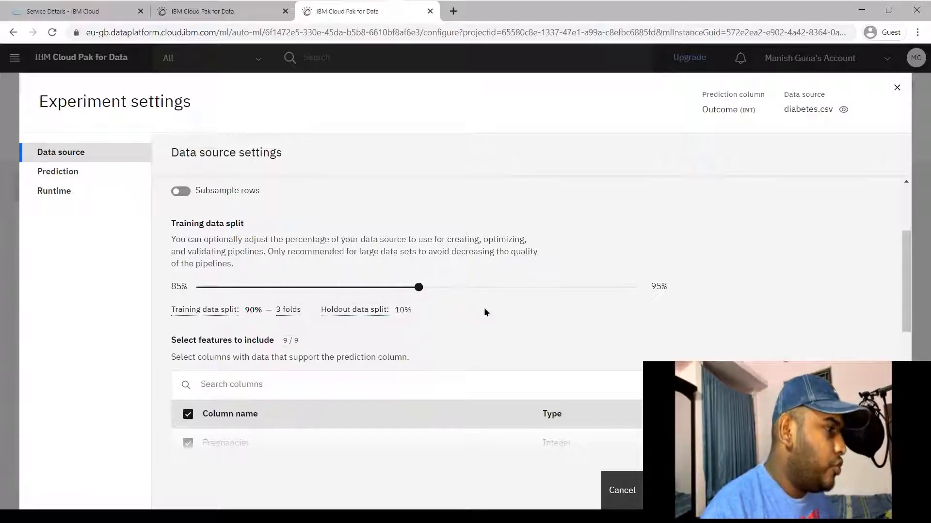
{"action": "scroll", "coordinate": [484, 311], "scroll_direction": "down", "scroll_amount": 1}
{"action": "scroll", "coordinate": [485, 313], "scroll_direction": "down", "scroll_amount": 3}
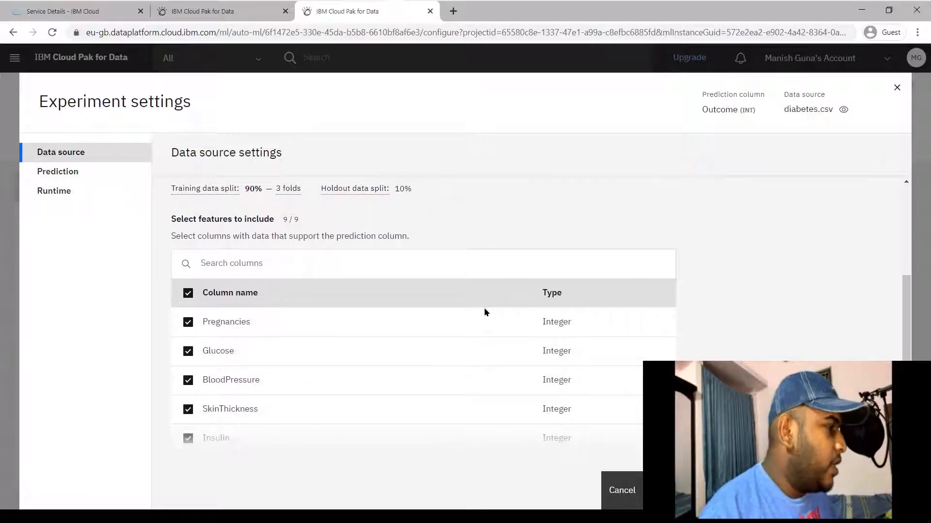
{"action": "scroll", "coordinate": [485, 312], "scroll_direction": "down", "scroll_amount": 1}
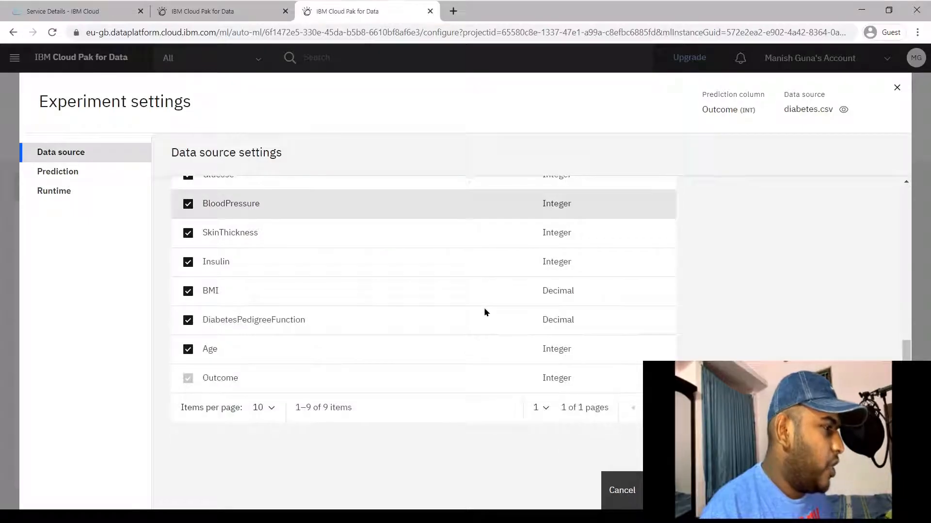
{"action": "scroll", "coordinate": [484, 310], "scroll_direction": "up", "scroll_amount": 5}
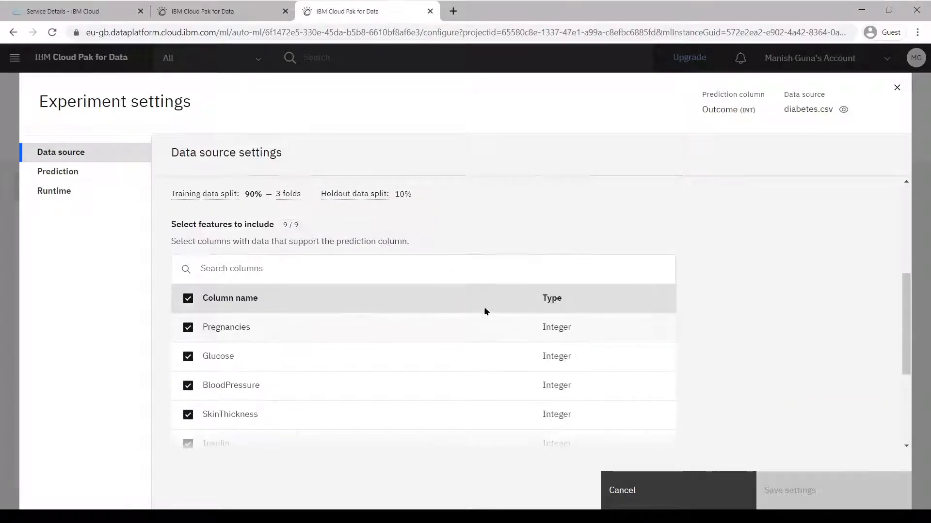
{"action": "left_click", "coordinate": [80, 178]}
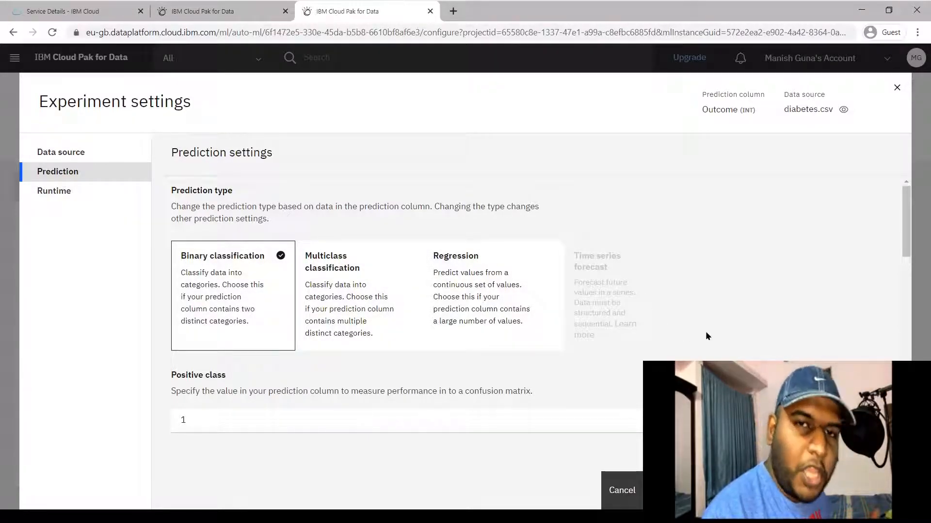
Set Algorithms to use to the top 3, producing 12 pipelines
{"action": "scroll", "coordinate": [705, 333], "scroll_direction": "down", "scroll_amount": 1}
{"action": "scroll", "coordinate": [706, 333], "scroll_direction": "down", "scroll_amount": 1}
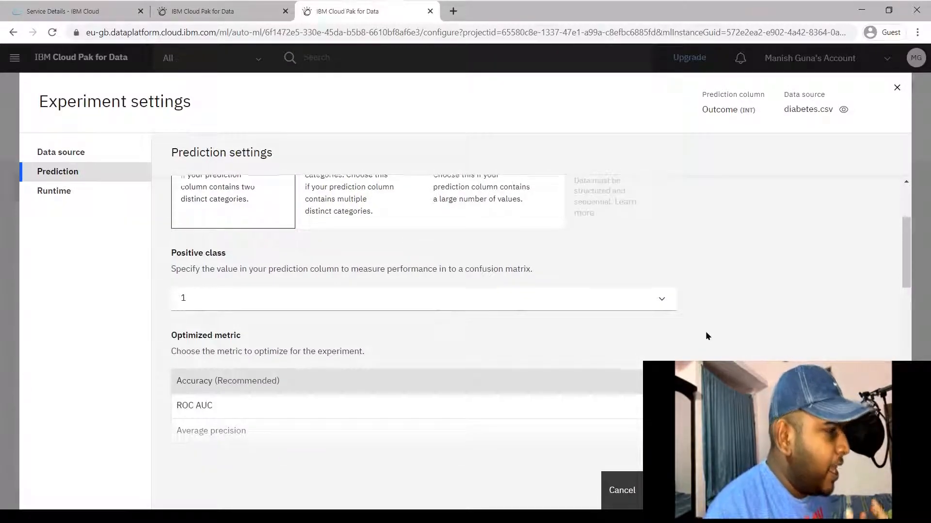
{"action": "scroll", "coordinate": [707, 335], "scroll_direction": "down", "scroll_amount": 2}
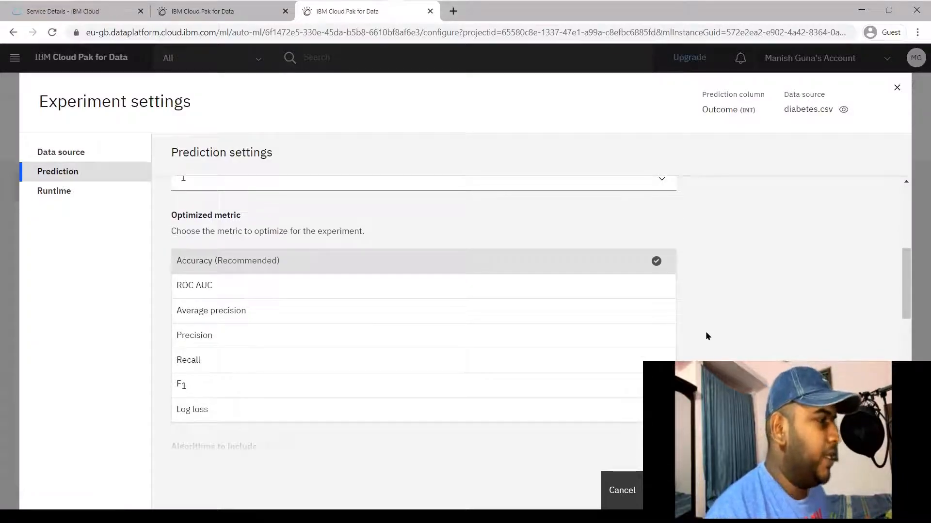
{"action": "scroll", "coordinate": [706, 333], "scroll_direction": "down", "scroll_amount": 4}
{"action": "scroll", "coordinate": [705, 333], "scroll_direction": "down", "scroll_amount": 4}
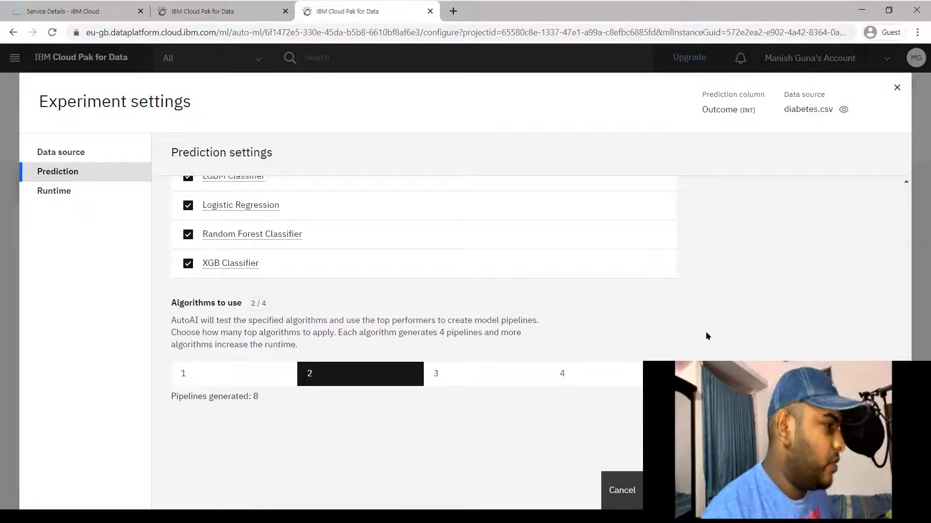
{"action": "left_click_drag", "start_coordinate": [416, 338], "coordinate": [418, 339]}
{"action": "left_click", "coordinate": [418, 340]}
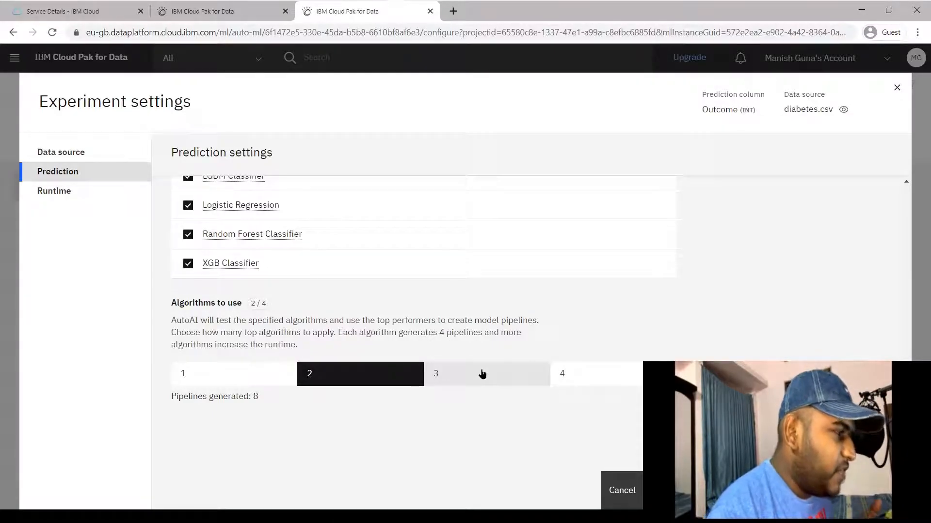
{"action": "left_click", "coordinate": [482, 373]}
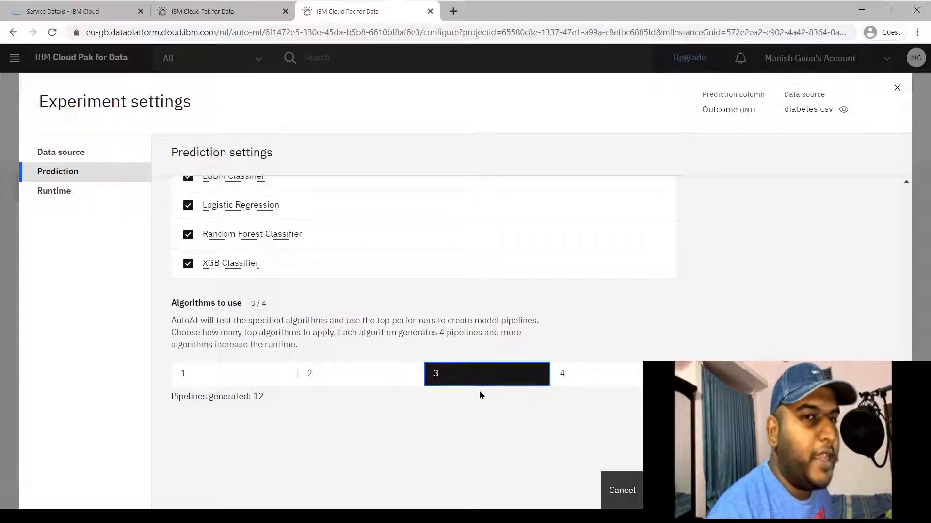
Review Runtime settings (10, 30, 25 iterations; 8 CPU, 32 GB RAM) and save the experiment settings
{"action": "left_click", "coordinate": [60, 190]}
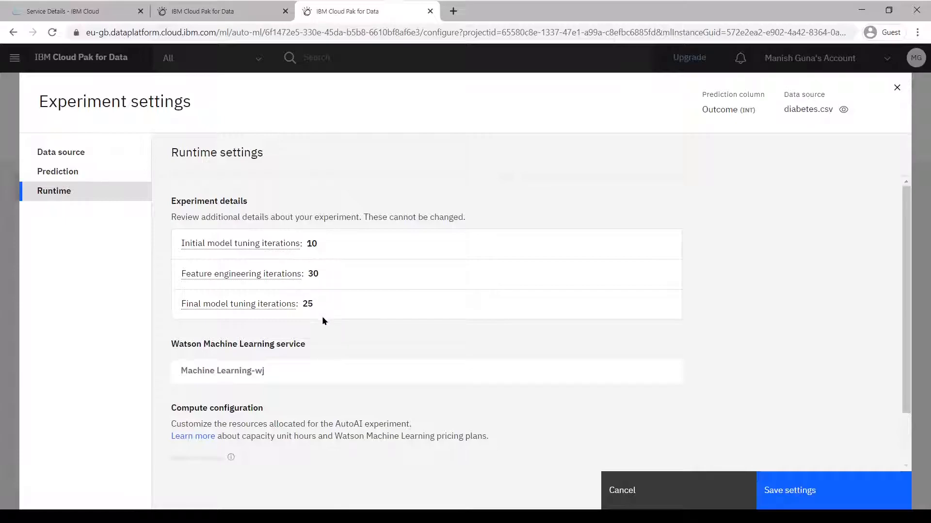
{"action": "scroll", "coordinate": [361, 309], "scroll_direction": "down", "scroll_amount": 1}
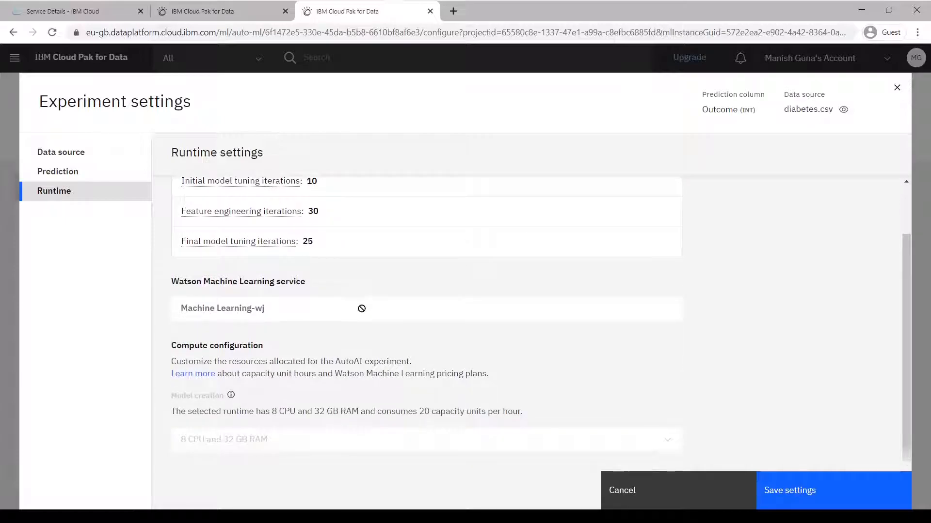
{"action": "left_click", "coordinate": [827, 493]}
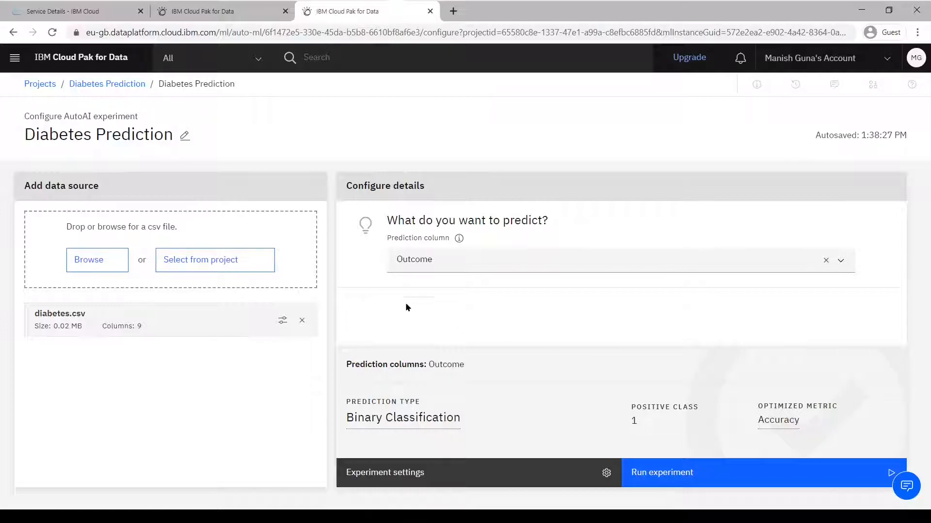
Run the Diabetes Prediction AutoAI experiment on diabetes.csv
{"action": "left_click", "coordinate": [735, 472]}
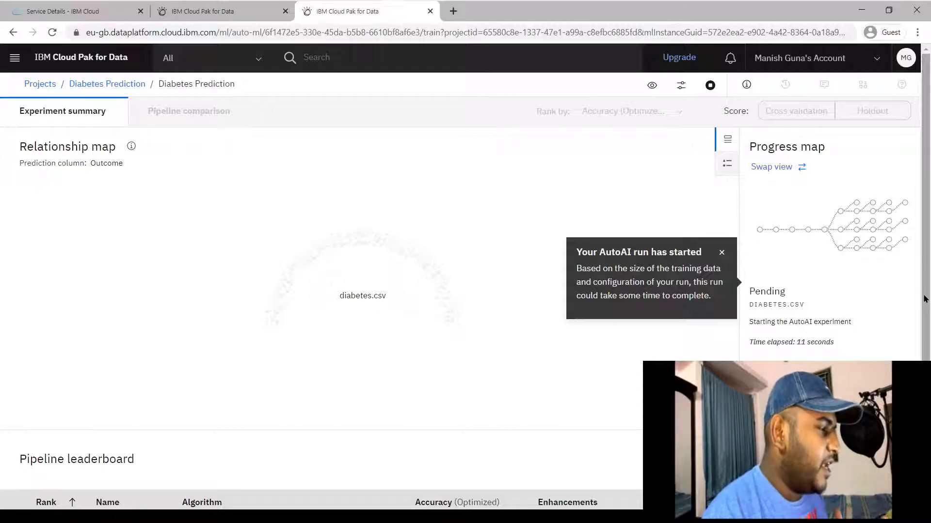
Dismiss the run-started notice and follow progress via the legend and swapped progress/relationship map views
{"action": "left_click", "coordinate": [722, 253]}
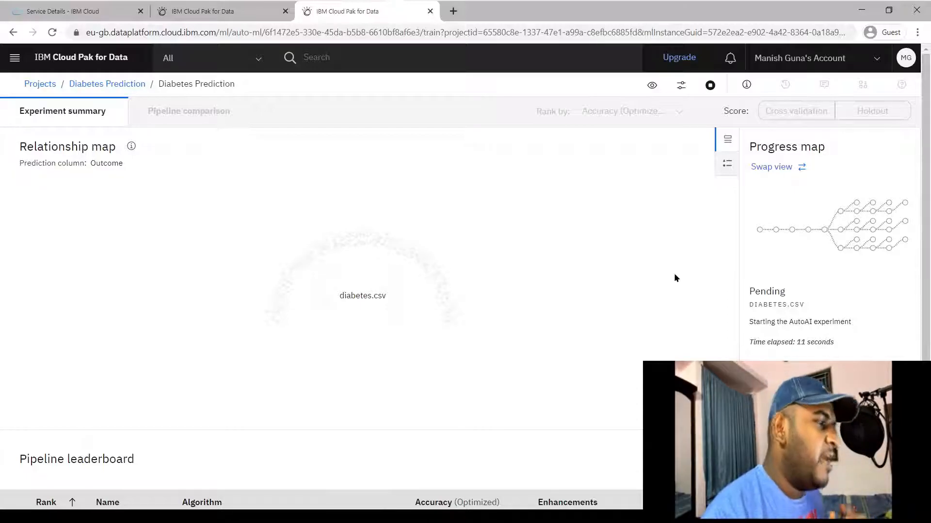
{"action": "left_click", "coordinate": [727, 164]}
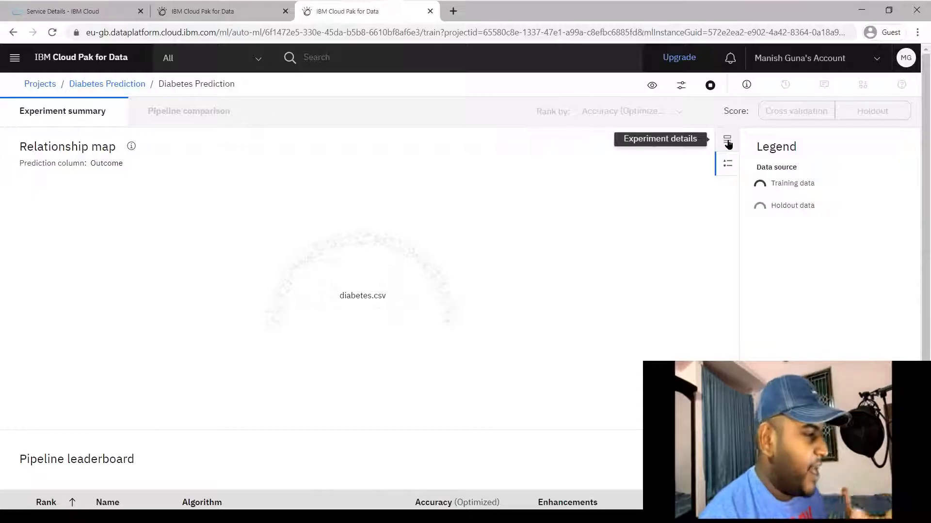
{"action": "left_click", "coordinate": [727, 142]}
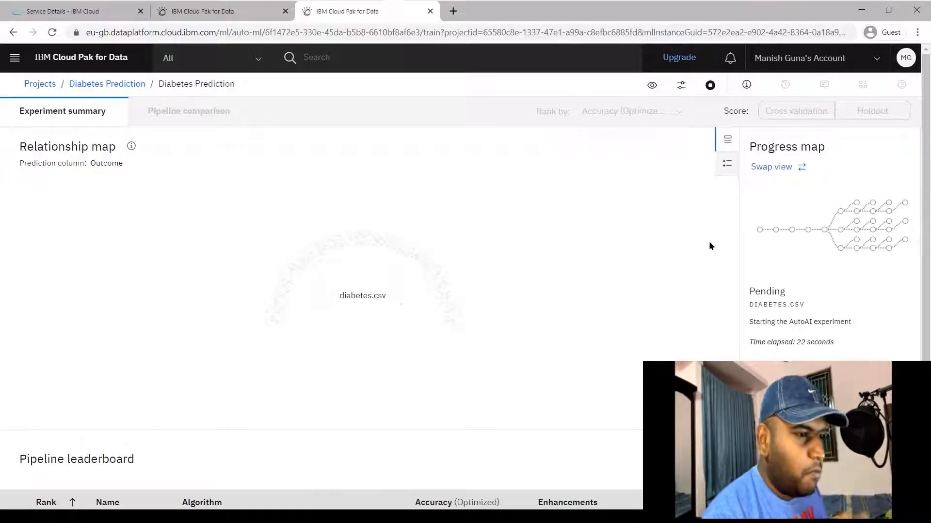
{"action": "left_click", "coordinate": [801, 173]}
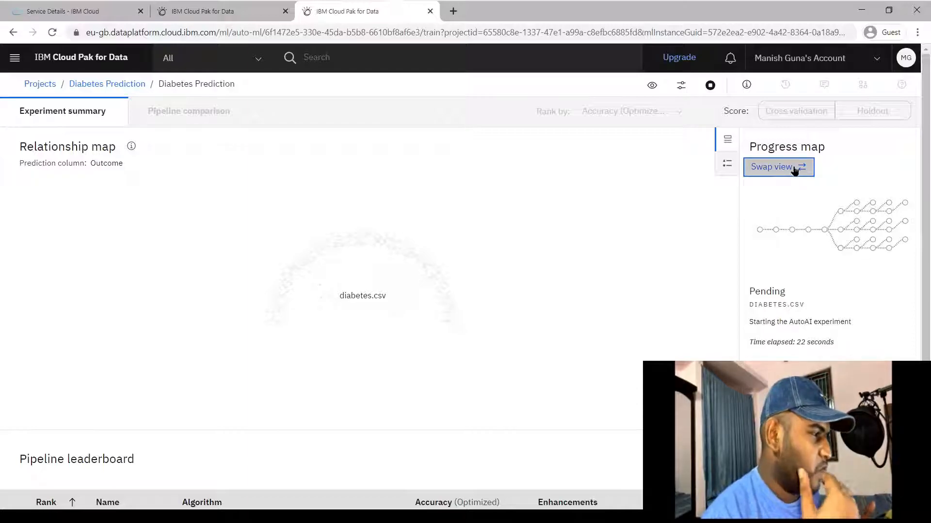
{"action": "left_click", "coordinate": [795, 170]}
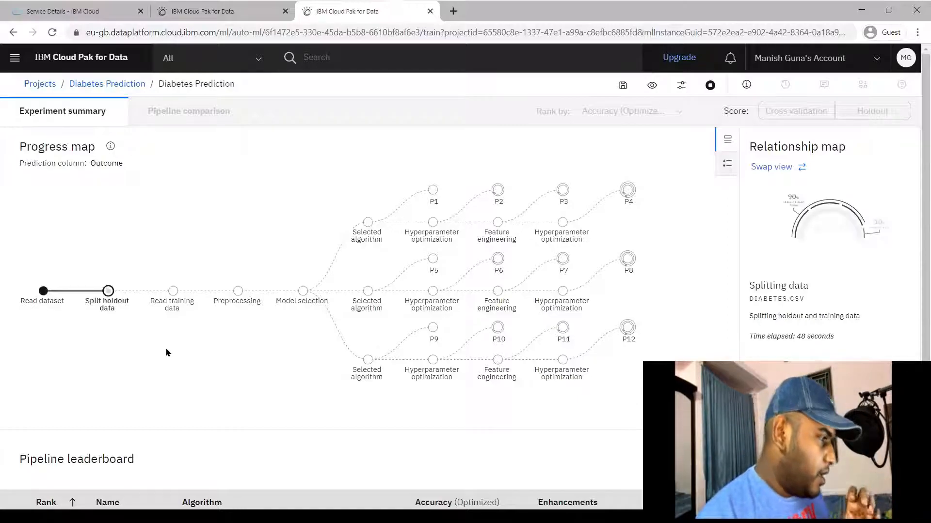
{"action": "left_click", "coordinate": [794, 168]}
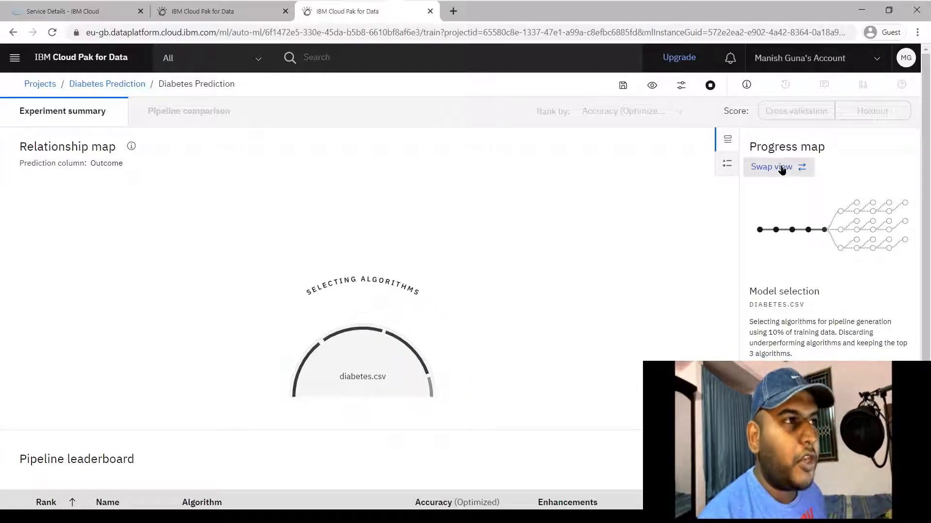
Monitor the run by switching between progress and relationship maps until all 12 pipelines finish
{"action": "left_click_drag", "start_coordinate": [834, 342], "coordinate": [779, 342]}
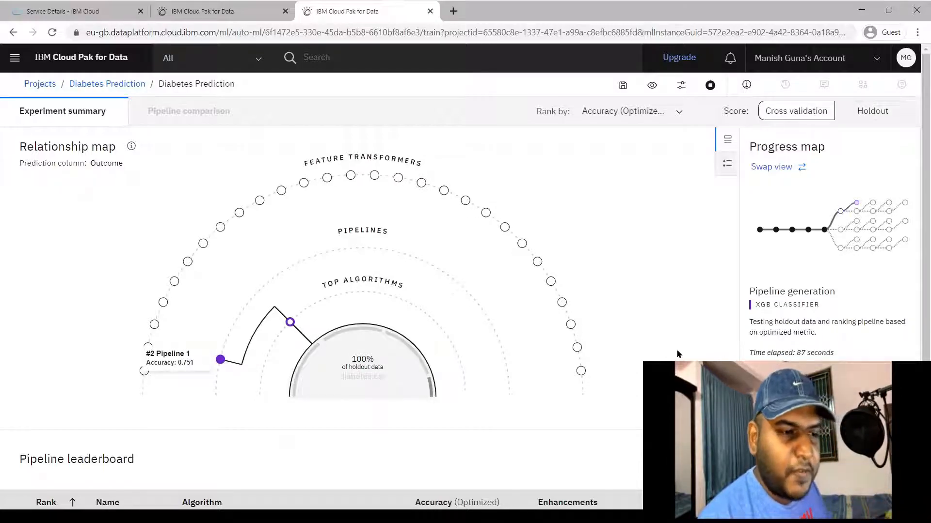
{"action": "left_click", "coordinate": [780, 168]}
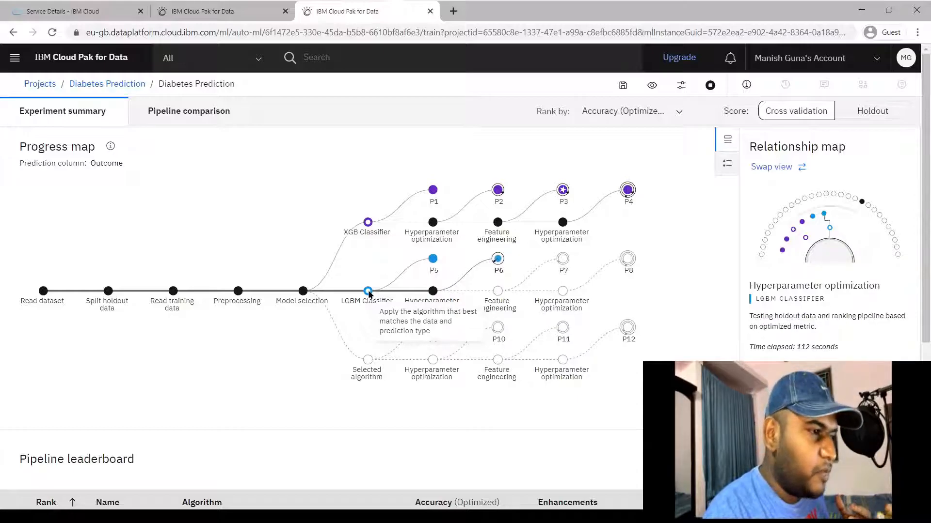
{"action": "mouse_move", "coordinate": [366, 227]}
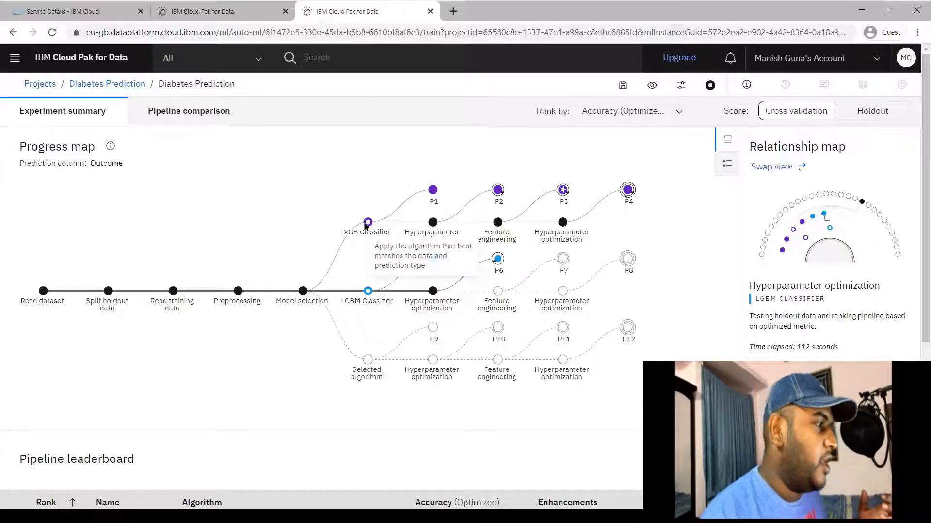
{"action": "mouse_move", "coordinate": [434, 292]}
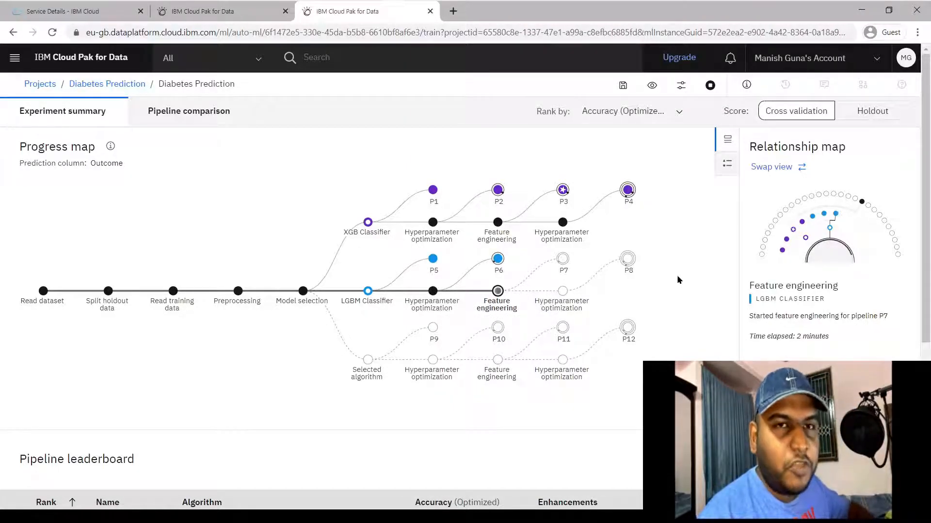
{"action": "left_click", "coordinate": [776, 169]}
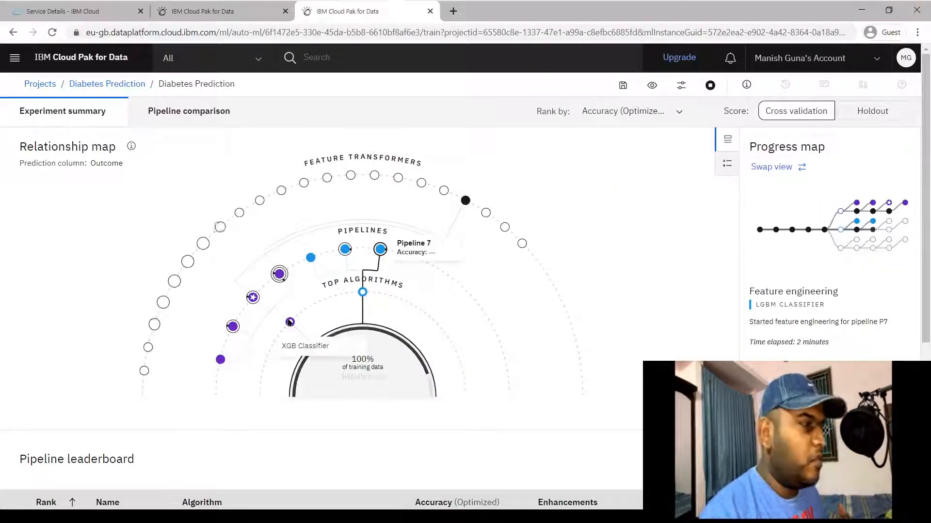
{"action": "mouse_move", "coordinate": [362, 297]}
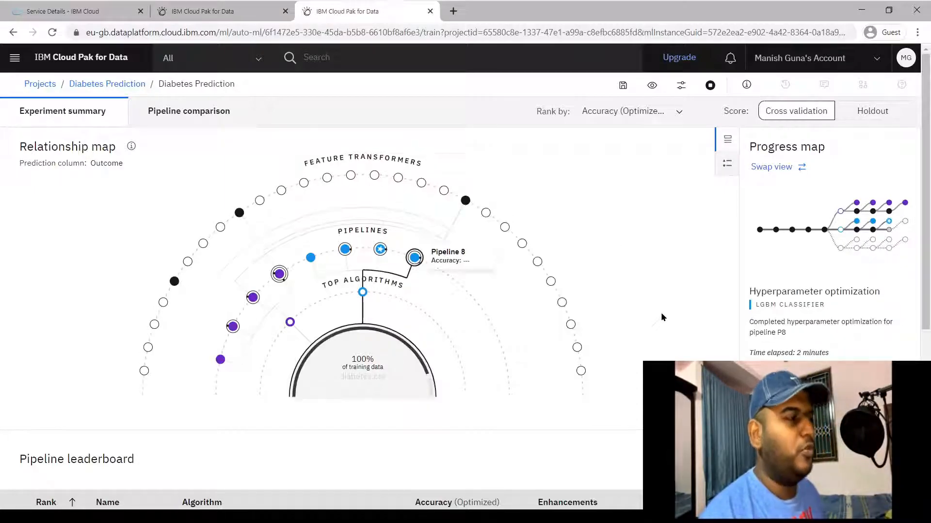
{"action": "mouse_move", "coordinate": [378, 251]}
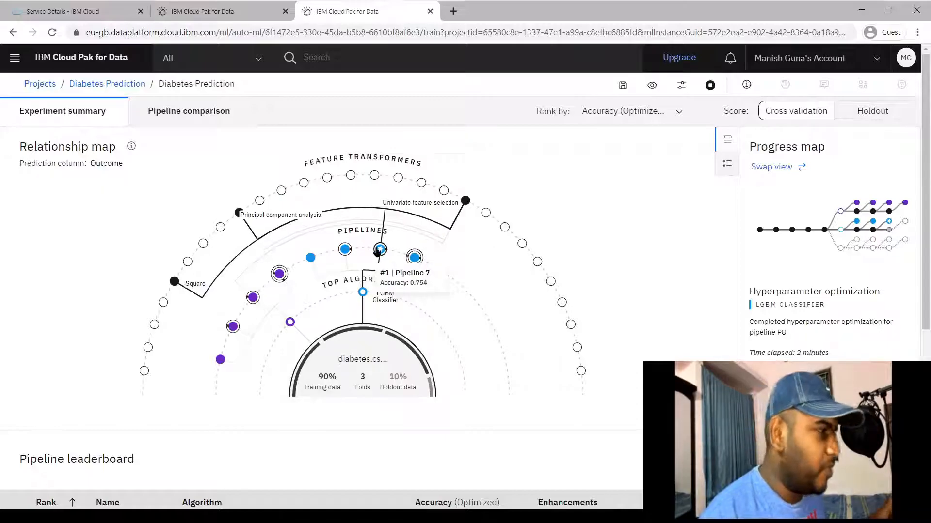
{"action": "mouse_move", "coordinate": [277, 274]}
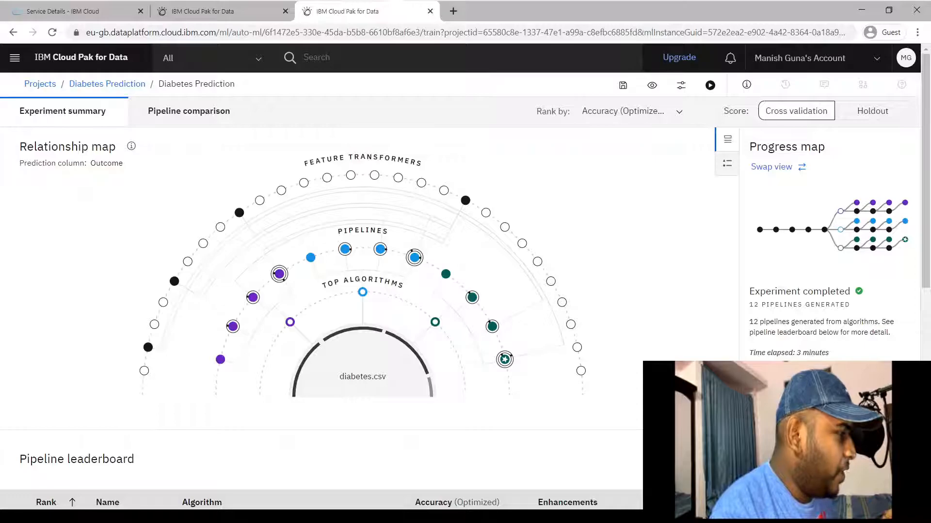
In the full AutoAI log, check the 1:38:39–1:42:26 PM run and 3-minute elapsed time, then close it
{"action": "scroll", "coordinate": [320, 291], "scroll_direction": "down", "scroll_amount": 1}
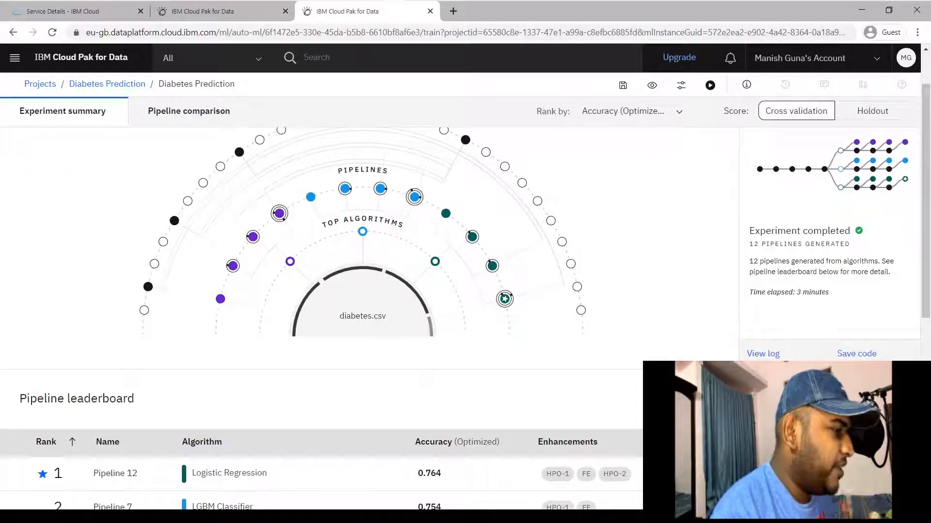
{"action": "left_click", "coordinate": [763, 354]}
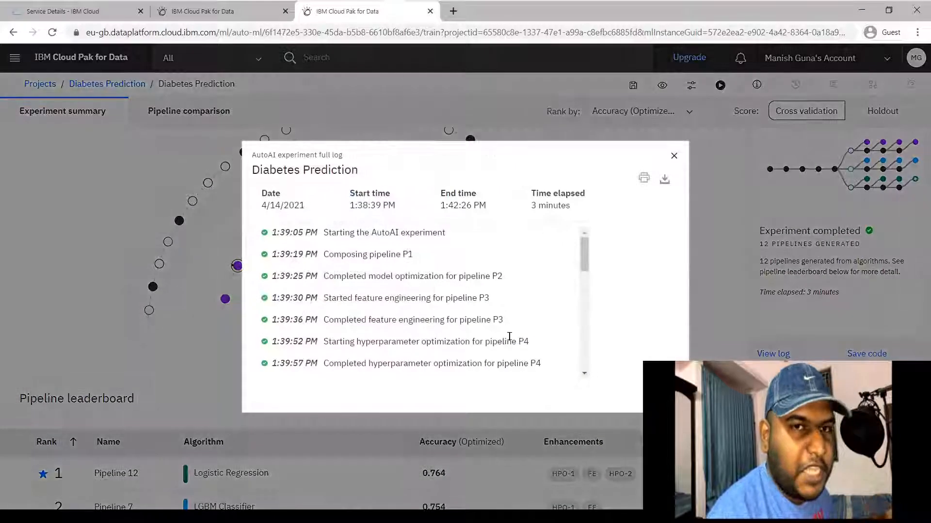
{"action": "scroll", "coordinate": [464, 295], "scroll_direction": "down", "scroll_amount": 3}
{"action": "scroll", "coordinate": [464, 295], "scroll_direction": "down", "scroll_amount": 10}
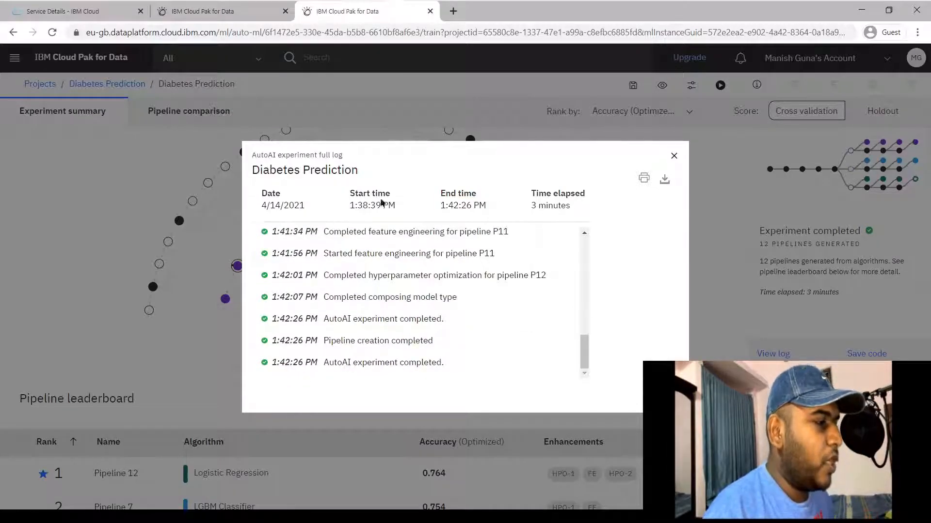
{"action": "left_click_drag", "start_coordinate": [342, 211], "coordinate": [357, 206]}
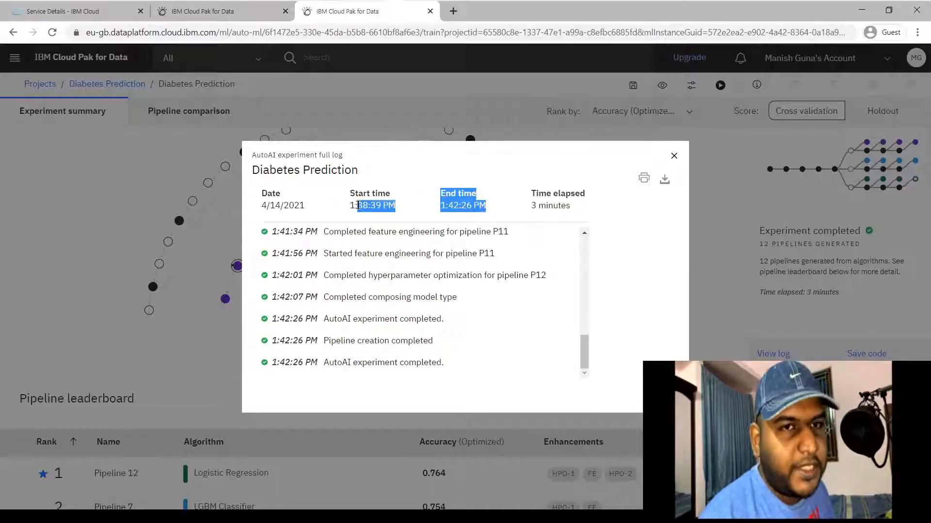
{"action": "left_click", "coordinate": [412, 213]}
{"action": "left_click_drag", "start_coordinate": [574, 212], "coordinate": [538, 204]}
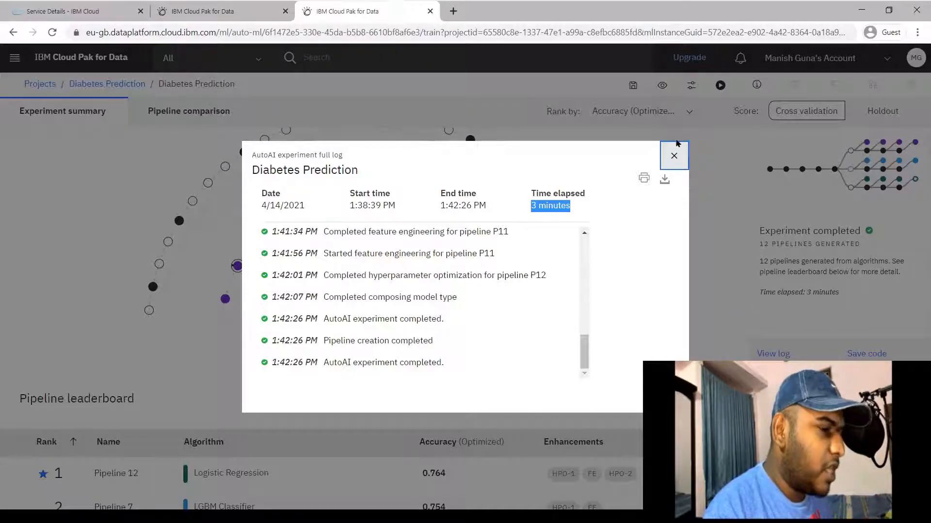
{"action": "left_click", "coordinate": [673, 153]}
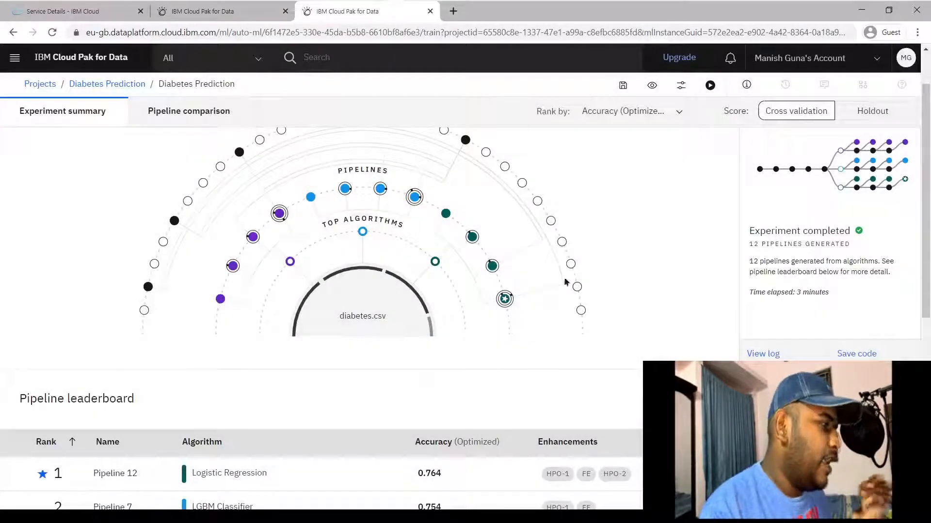
Compare pipeline nodes, then choose Save as on leaderboard leader Pipeline 12 (0.764 accuracy)
{"action": "mouse_move", "coordinate": [505, 359]}
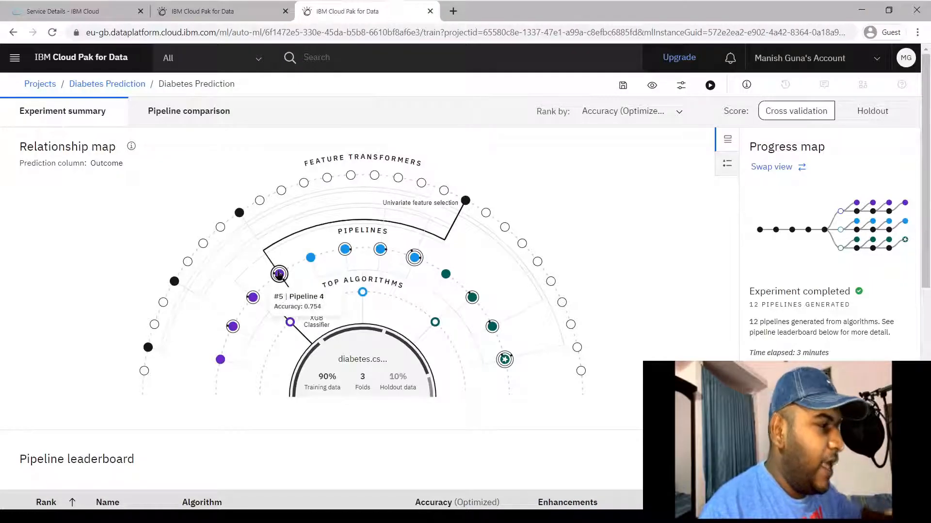
{"action": "mouse_move", "coordinate": [416, 260]}
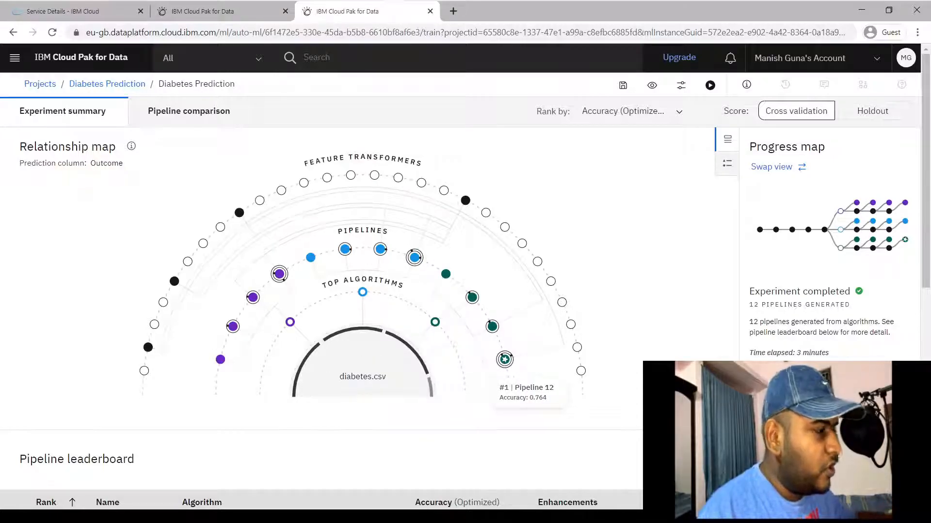
{"action": "scroll", "coordinate": [504, 362], "scroll_direction": "down", "scroll_amount": 6}
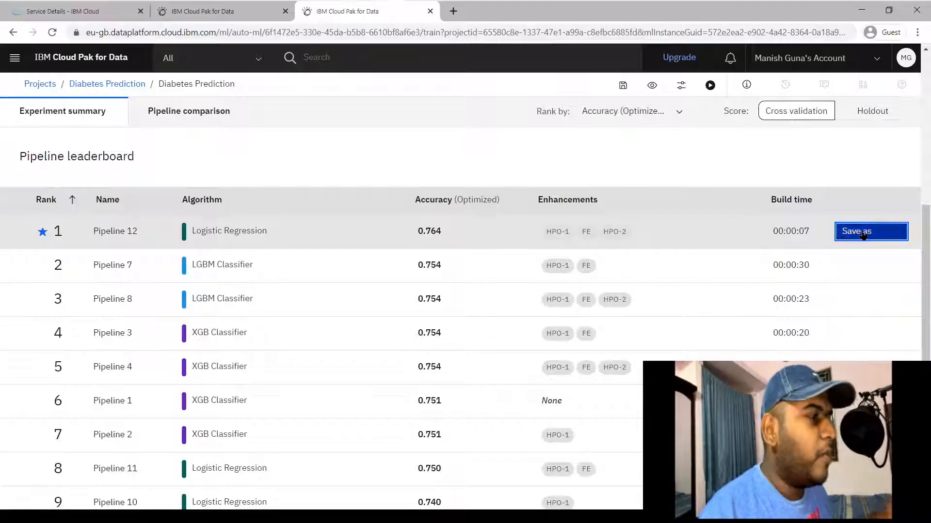
{"action": "left_click", "coordinate": [862, 233]}
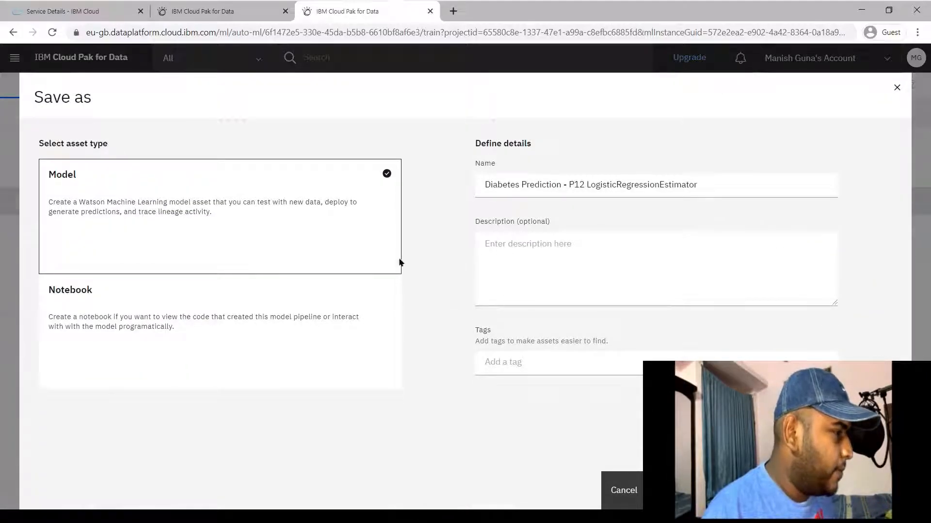
Save Pipeline 12 as model 'Diabetes Prediction - P12 LogisticRegressionEstimator' and view it in the project
{"action": "left_click", "coordinate": [646, 189]}
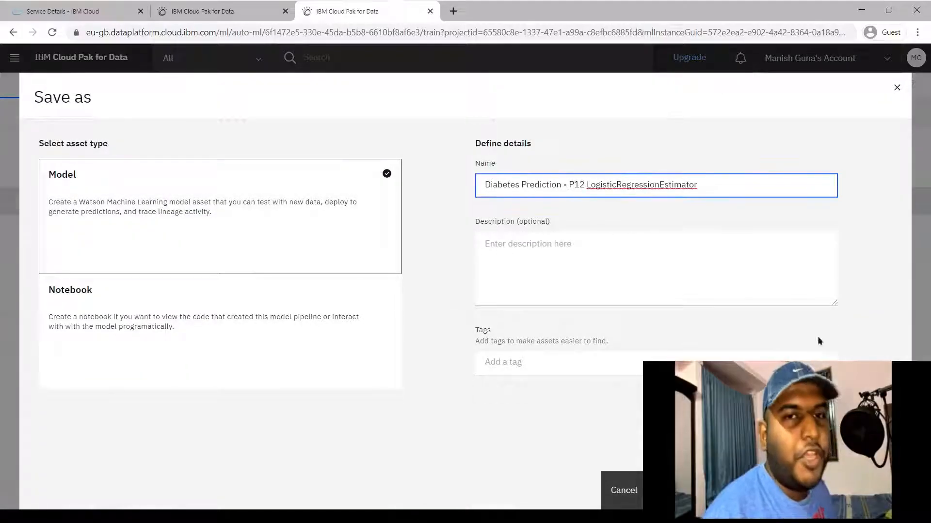
{"action": "left_click", "coordinate": [804, 491]}
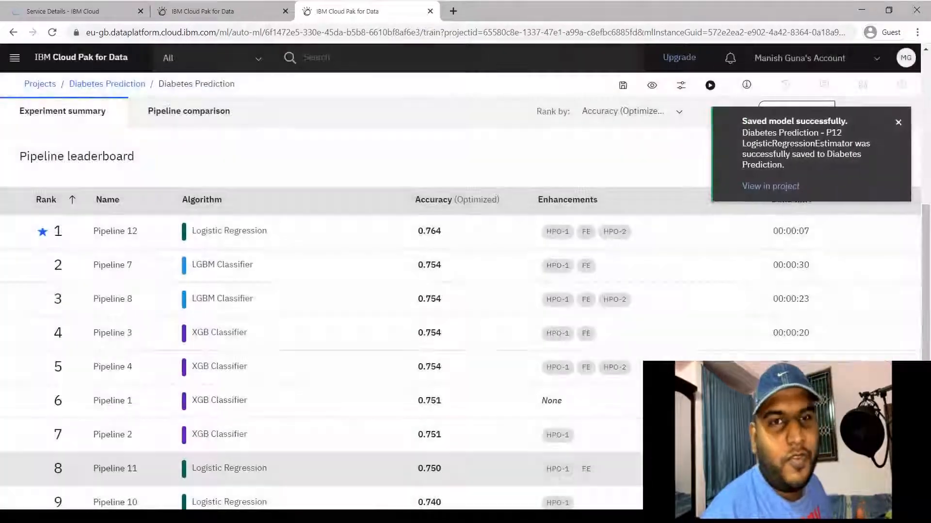
{"action": "left_click", "coordinate": [765, 187]}
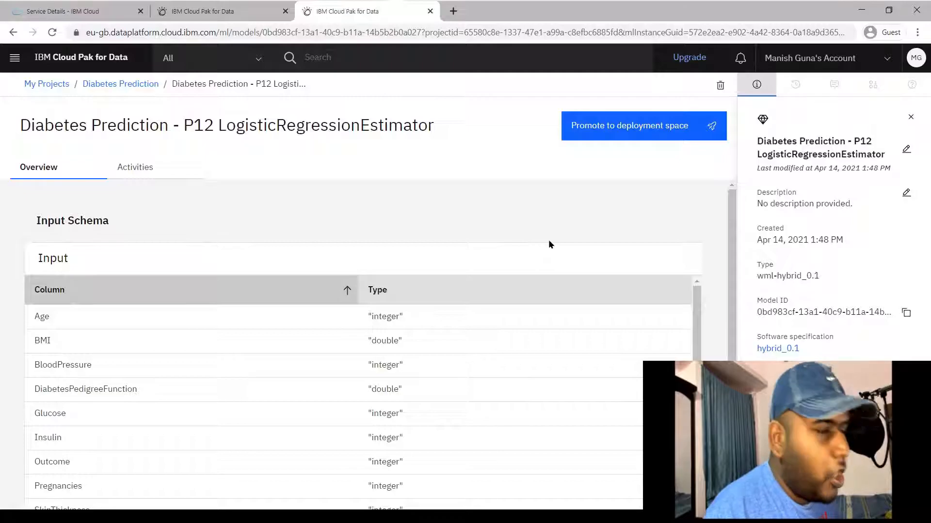
Close the duplicate tab, reopen the P12 model from the Models list, and choose Promote to deployment space
{"action": "key", "text": "ctrl+w"}
{"action": "scroll", "coordinate": [193, 417], "scroll_direction": "down", "scroll_amount": 1}
{"action": "left_click", "coordinate": [184, 475]}
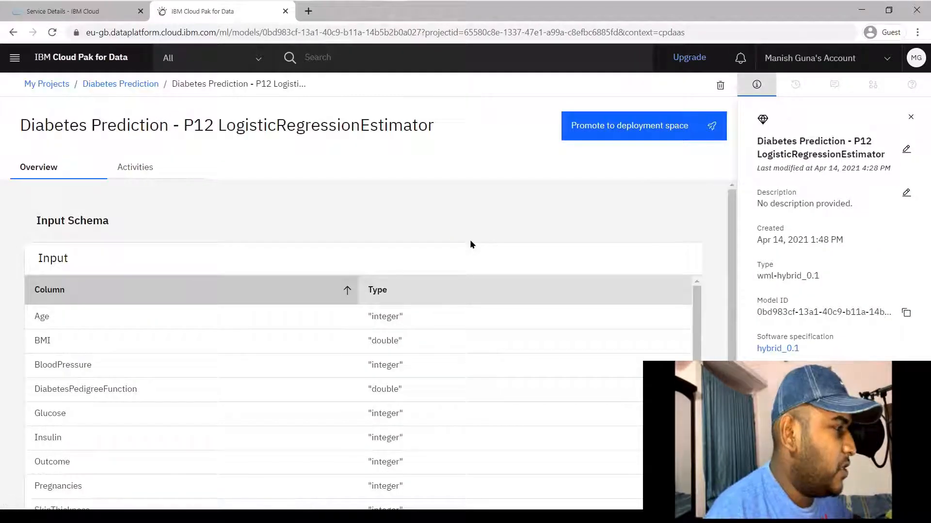
{"action": "scroll", "coordinate": [429, 190], "scroll_direction": "down", "scroll_amount": 1}
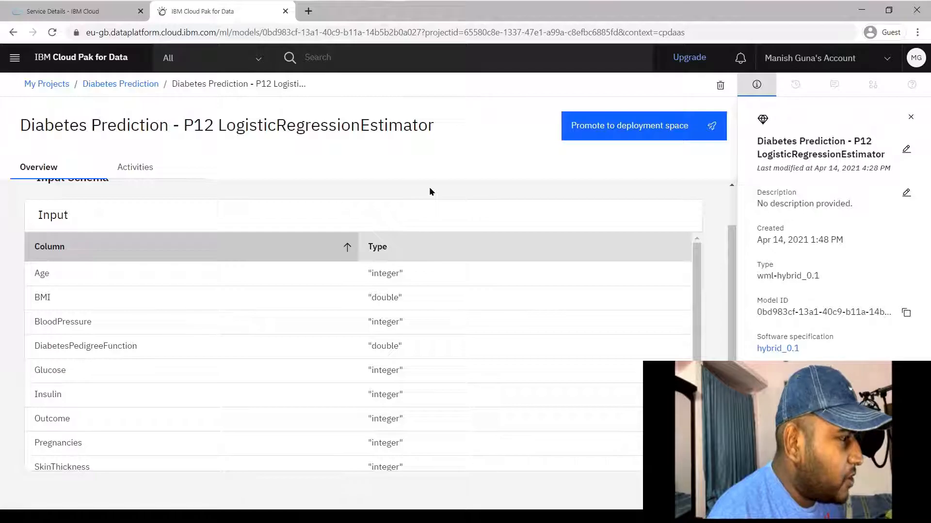
{"action": "scroll", "coordinate": [430, 192], "scroll_direction": "up", "scroll_amount": 1}
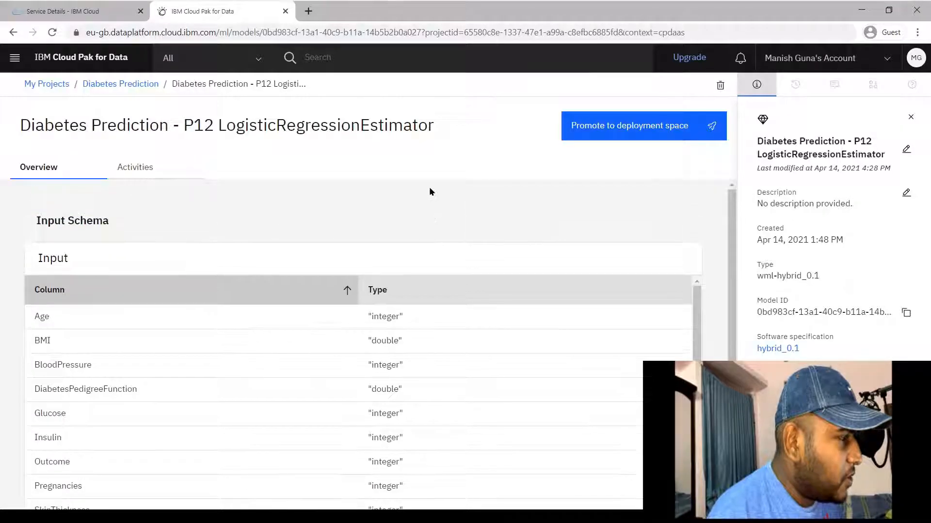
{"action": "left_click", "coordinate": [616, 133]}
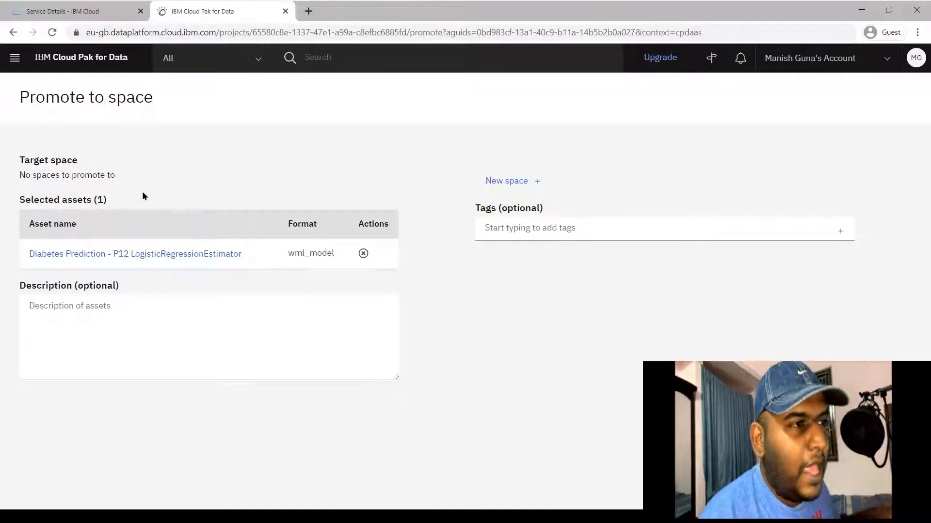
Leave the asset name unchanged and check the promote form's no-spaces-available message
{"action": "left_click", "coordinate": [156, 257]}
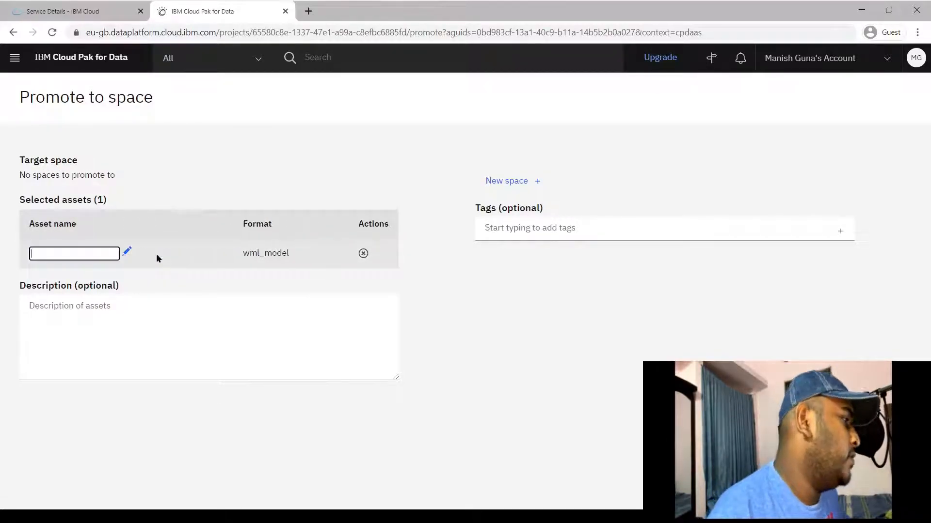
{"action": "left_click", "coordinate": [2, 180]}
{"action": "left_click_drag", "start_coordinate": [19, 175], "coordinate": [121, 176]}
{"action": "left_click", "coordinate": [123, 175]}
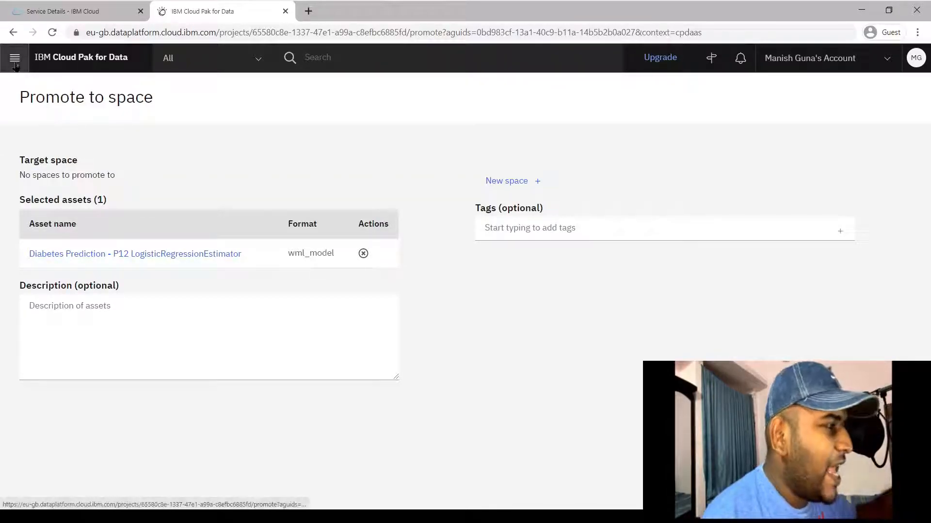
Use Deployments > View all spaces and switch to the new tab listing 0 spaces
{"action": "left_click", "coordinate": [24, 63]}
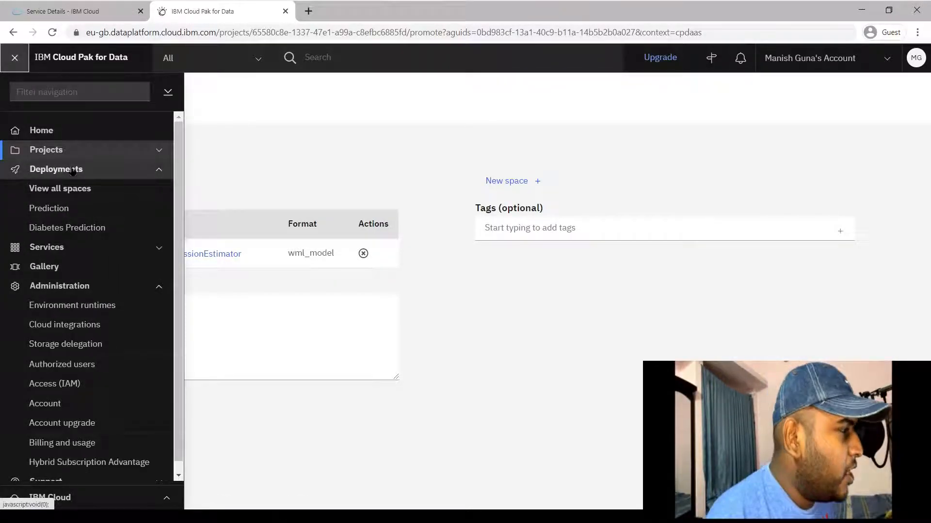
{"action": "left_click", "coordinate": [78, 194]}
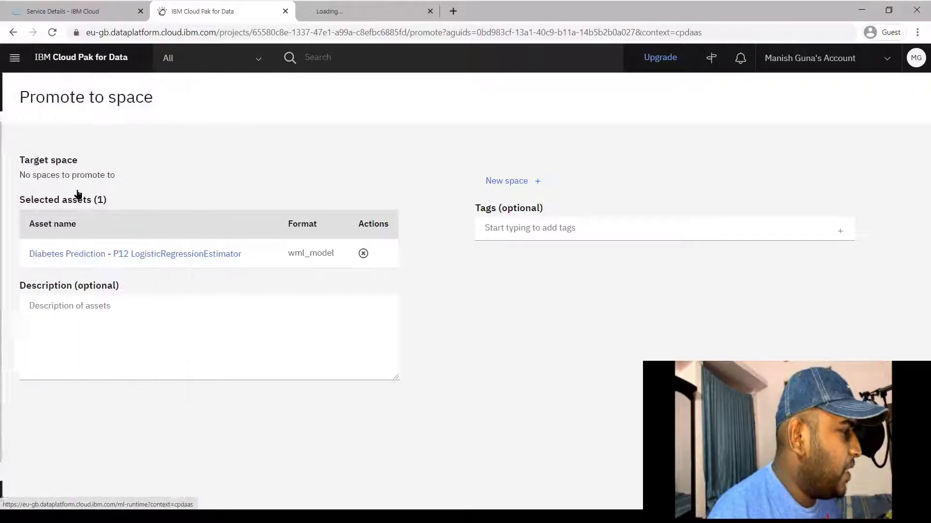
{"action": "left_click", "coordinate": [372, 13]}
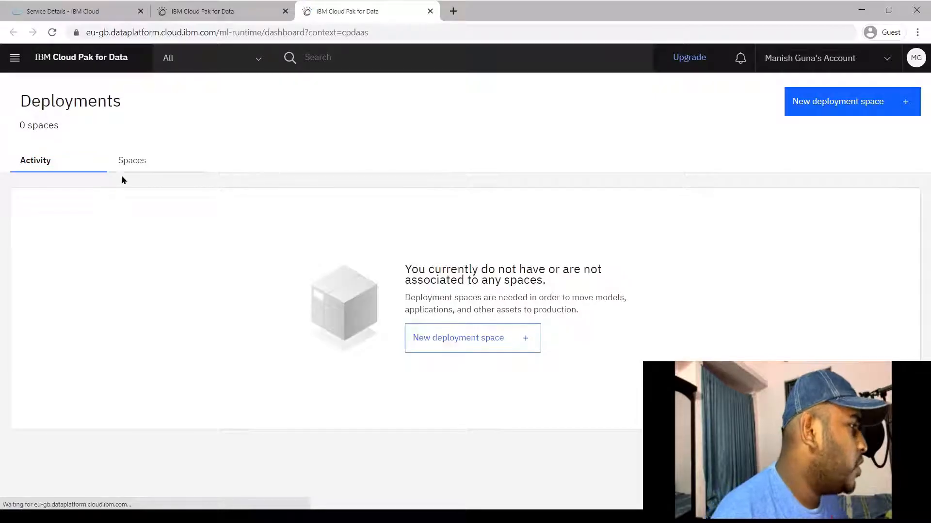
Start a new deployment space named 'Prediction Space'
{"action": "left_click", "coordinate": [139, 162]}
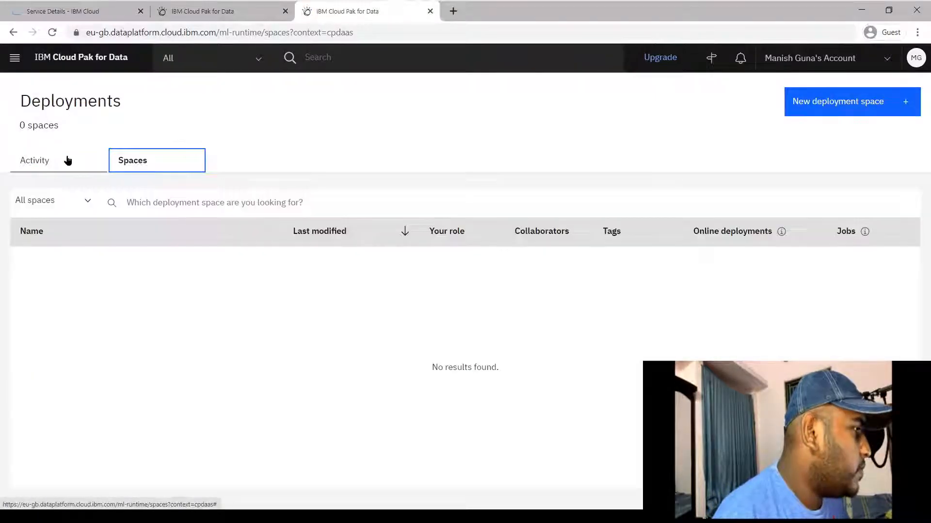
{"action": "left_click", "coordinate": [67, 159]}
{"action": "left_click", "coordinate": [830, 100]}
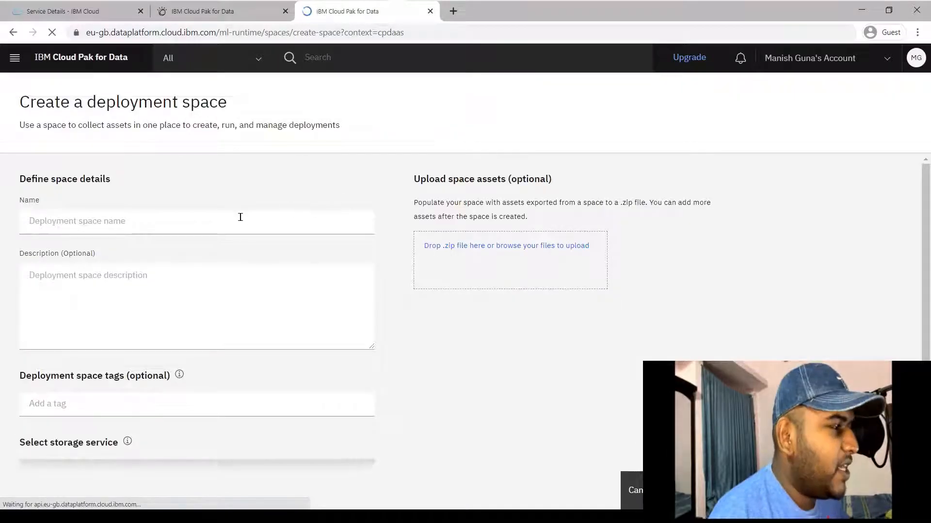
{"action": "left_click", "coordinate": [240, 218]}
{"action": "type", "text": "Pre"}
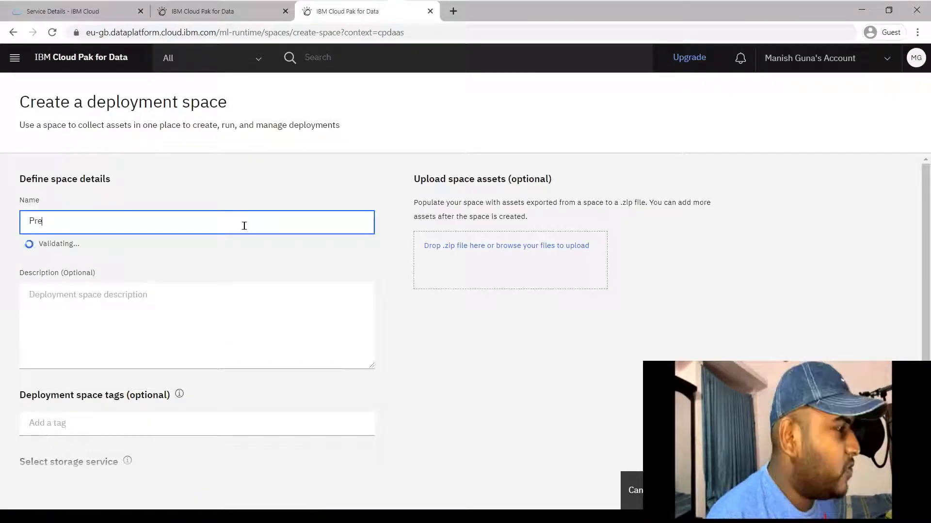
{"action": "type", "text": "diction Space"}
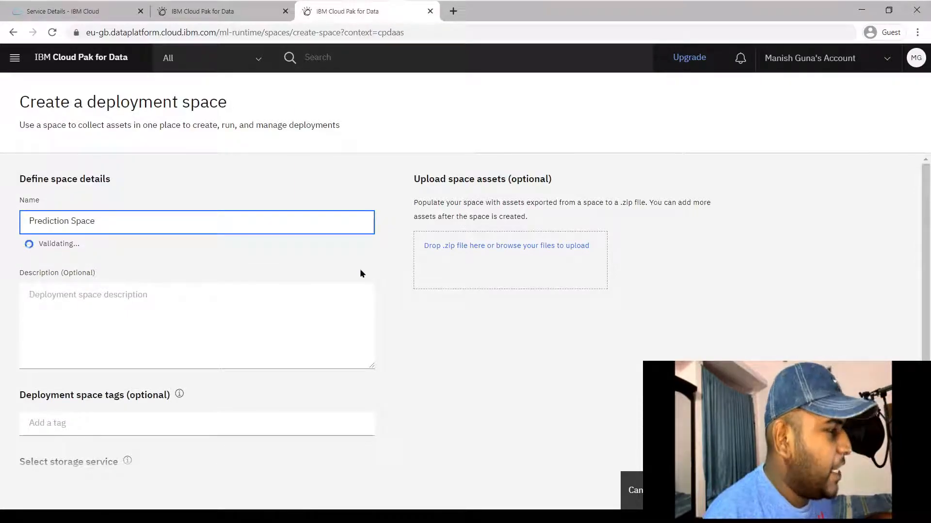
Attach the available Machine Learning service, create the space, and dismiss the promotion notice
{"action": "scroll", "coordinate": [359, 274], "scroll_direction": "down", "scroll_amount": 2}
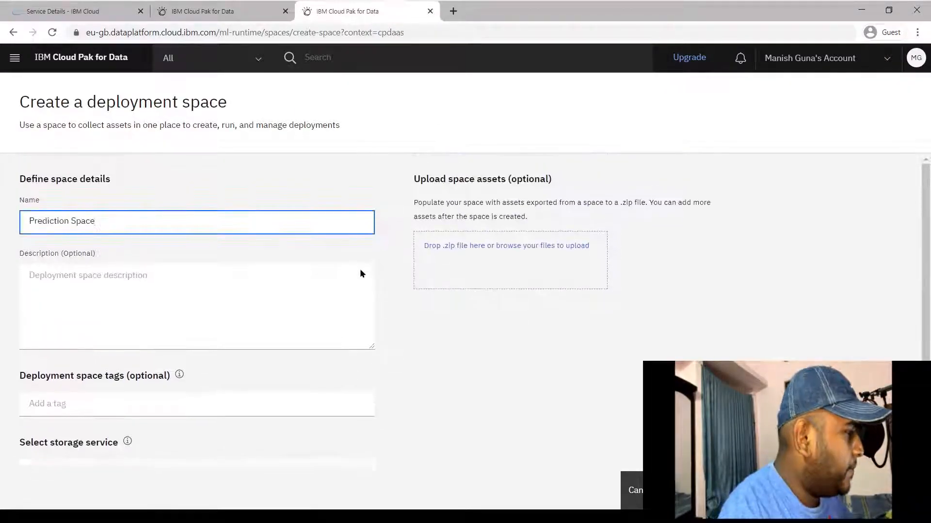
{"action": "scroll", "coordinate": [360, 273], "scroll_direction": "down", "scroll_amount": 2}
{"action": "left_click", "coordinate": [248, 441]}
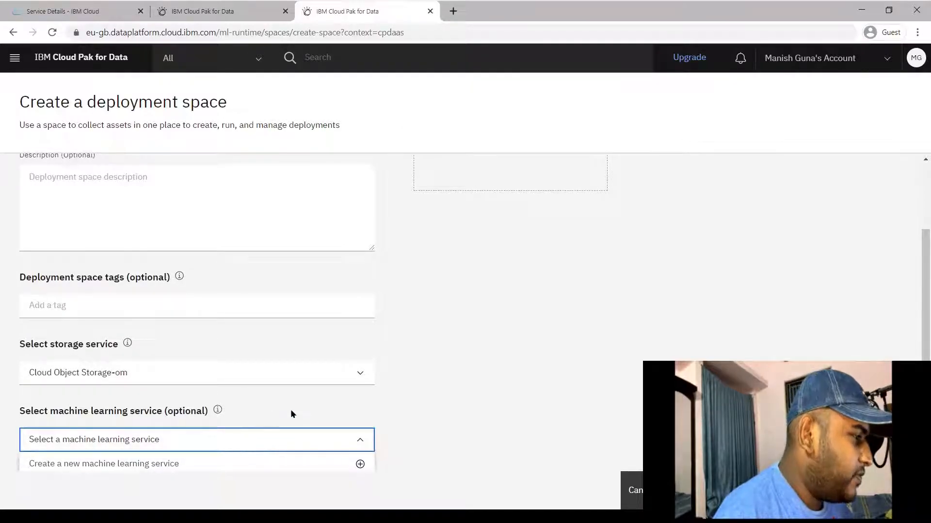
{"action": "left_click", "coordinate": [189, 459]}
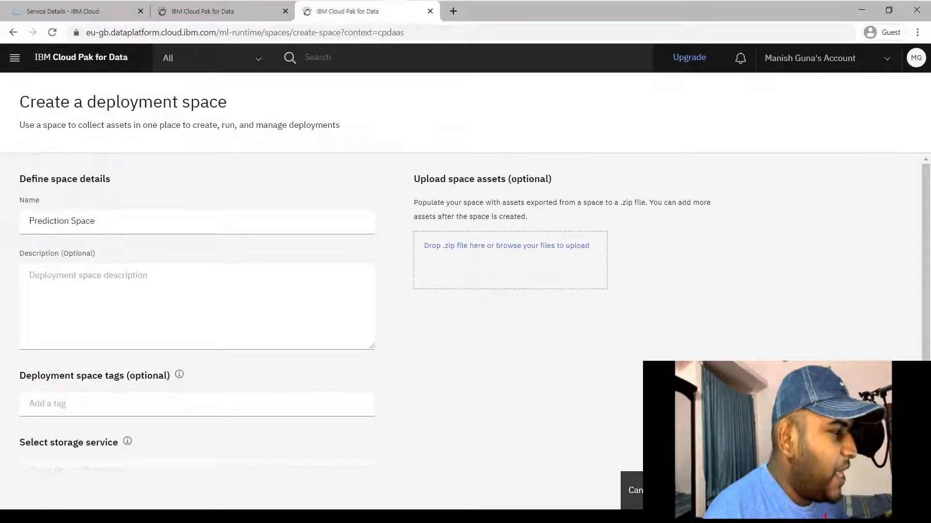
{"action": "left_click", "coordinate": [824, 491]}
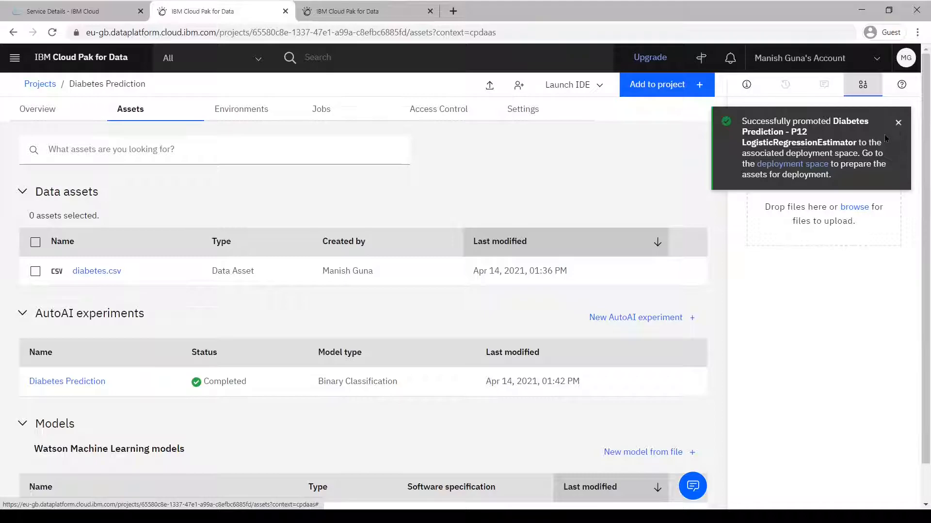
{"action": "left_click", "coordinate": [898, 126]}
Reload Prediction Space and launch Deploy on the Diabetes Prediction P12 model row
{"action": "left_click", "coordinate": [382, 15]}
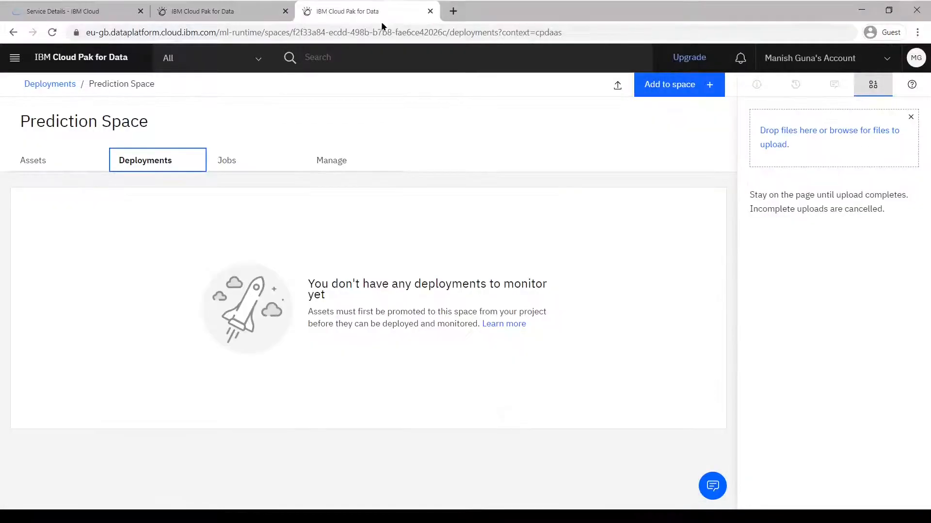
{"action": "left_click", "coordinate": [52, 32]}
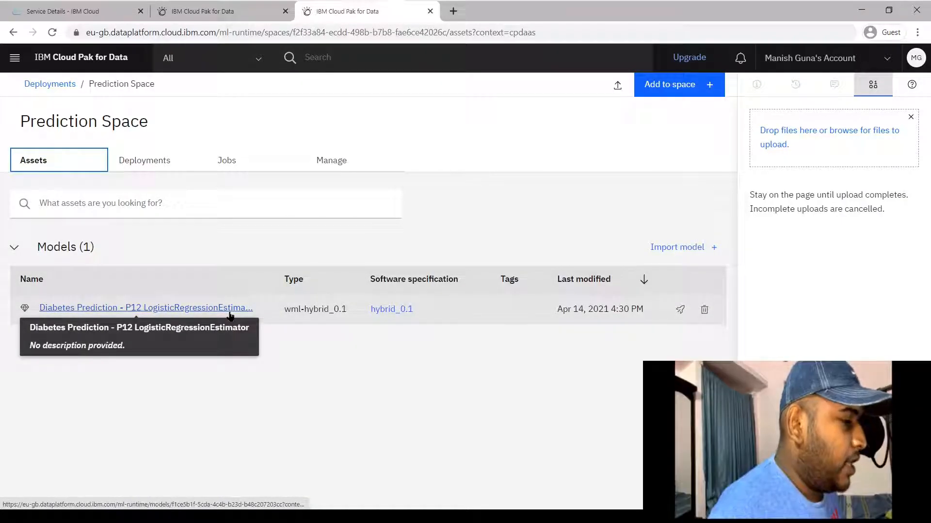
{"action": "mouse_move", "coordinate": [681, 320]}
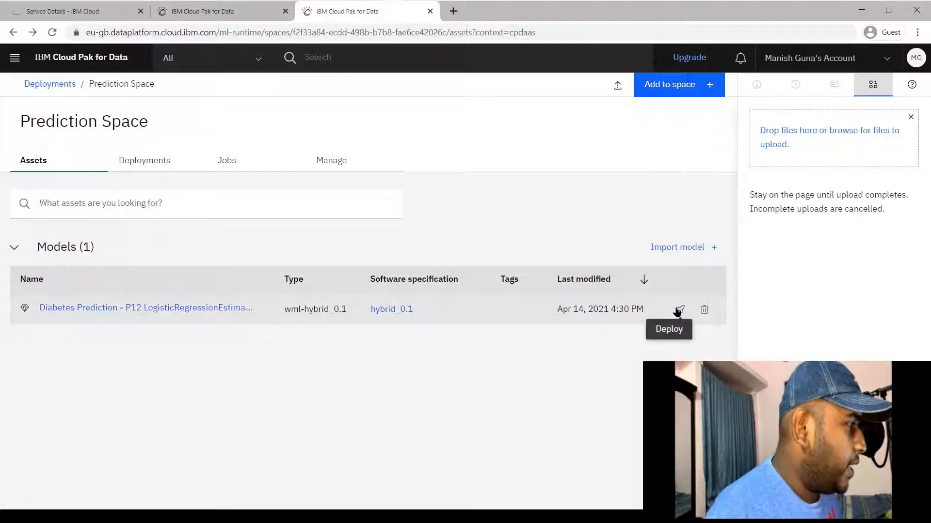
{"action": "left_click", "coordinate": [678, 311]}
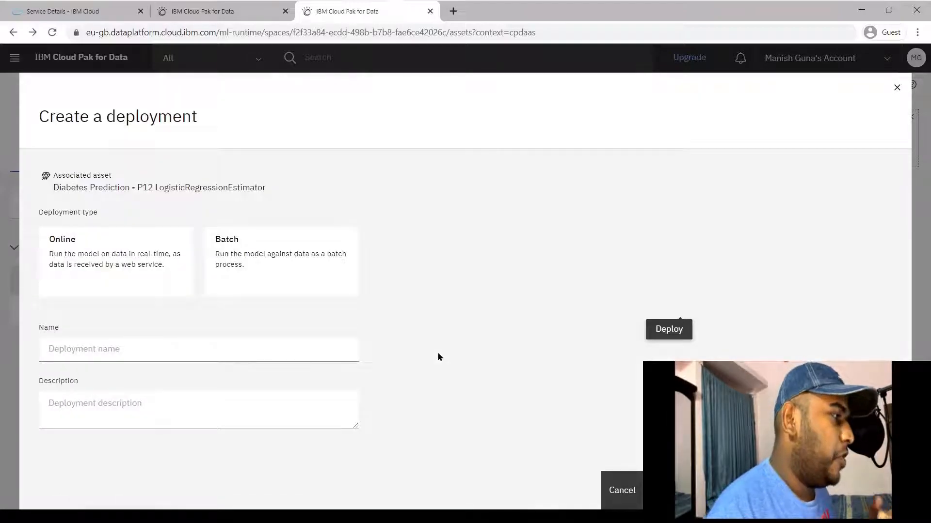
Create an Online deployment named 'Diabetes Predictor'
{"action": "left_click", "coordinate": [133, 237]}
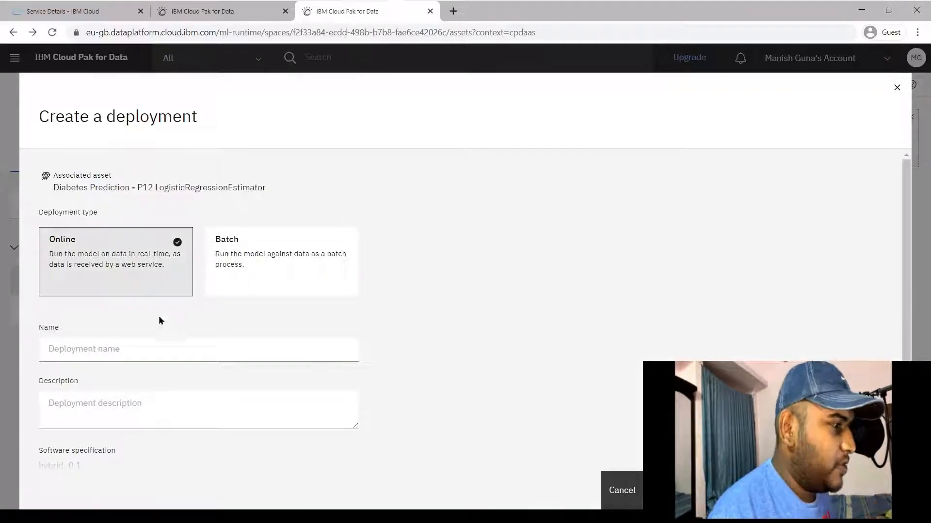
{"action": "left_click", "coordinate": [110, 354]}
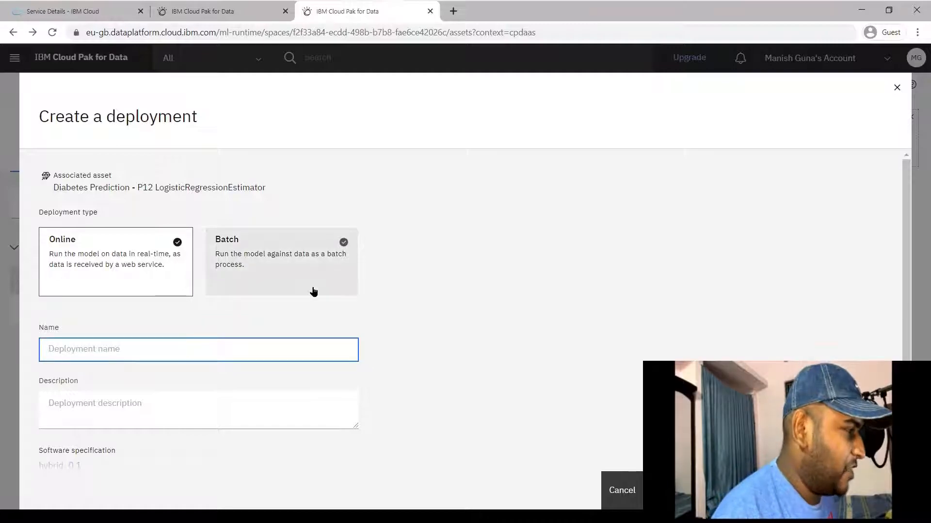
{"action": "type", "text": "Diabetes "}
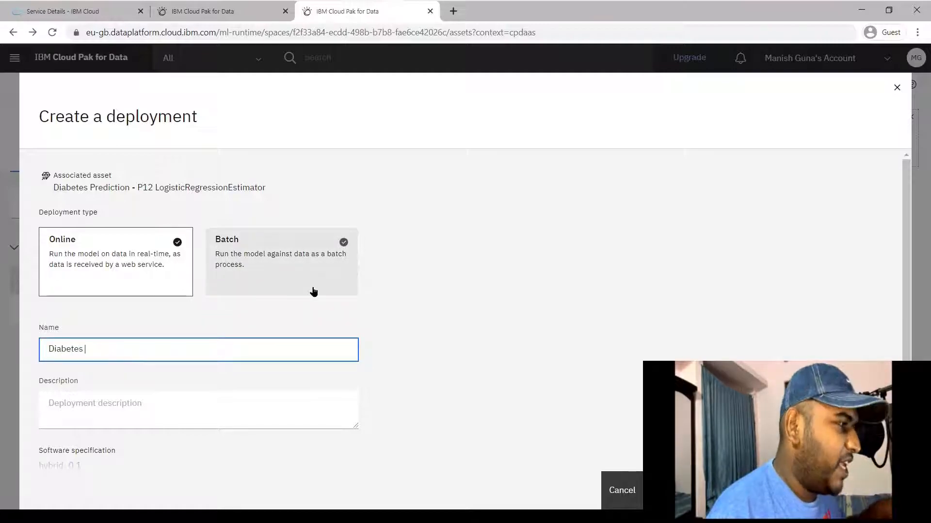
{"action": "type", "text": "Predictor"}
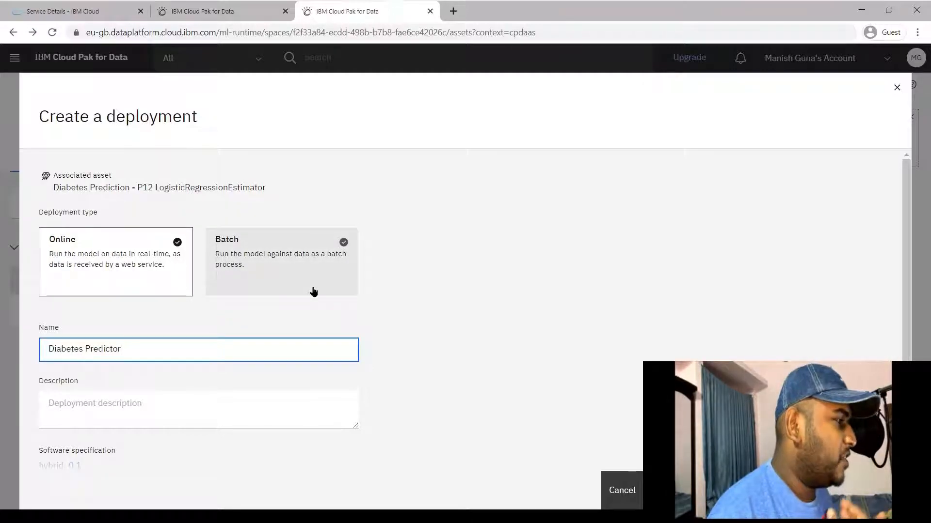
{"action": "left_click", "coordinate": [815, 491]}
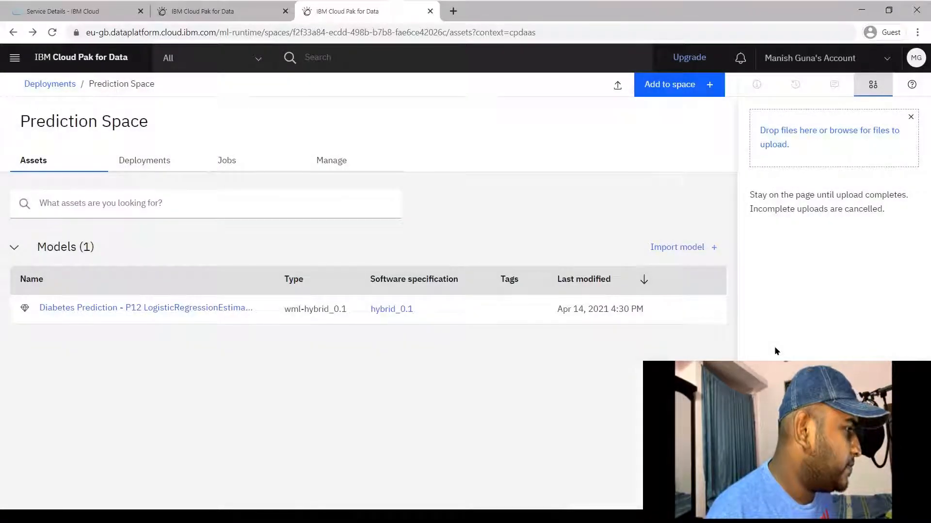
Open the Diabetes Predictor entry from the space's Deployments list
{"action": "left_click", "coordinate": [145, 161]}
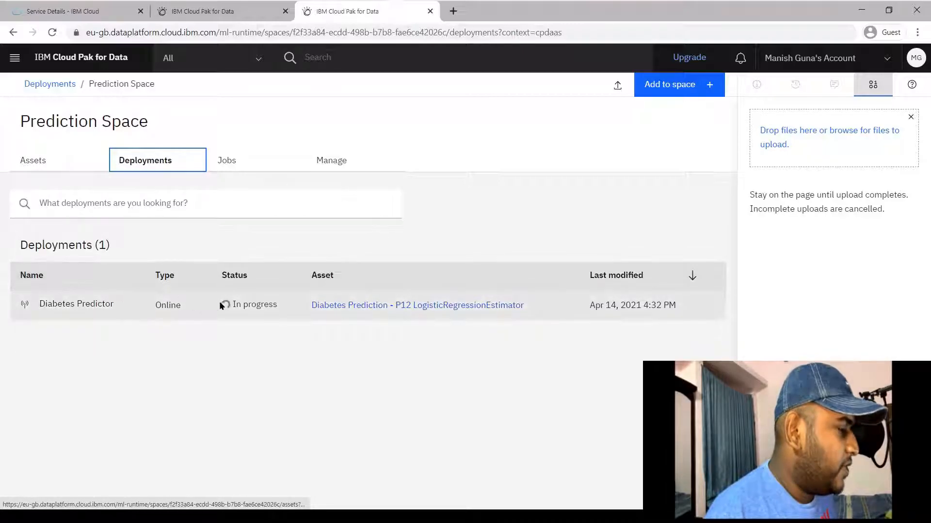
{"action": "left_click_drag", "start_coordinate": [273, 304], "coordinate": [223, 309]}
{"action": "left_click", "coordinate": [265, 333]}
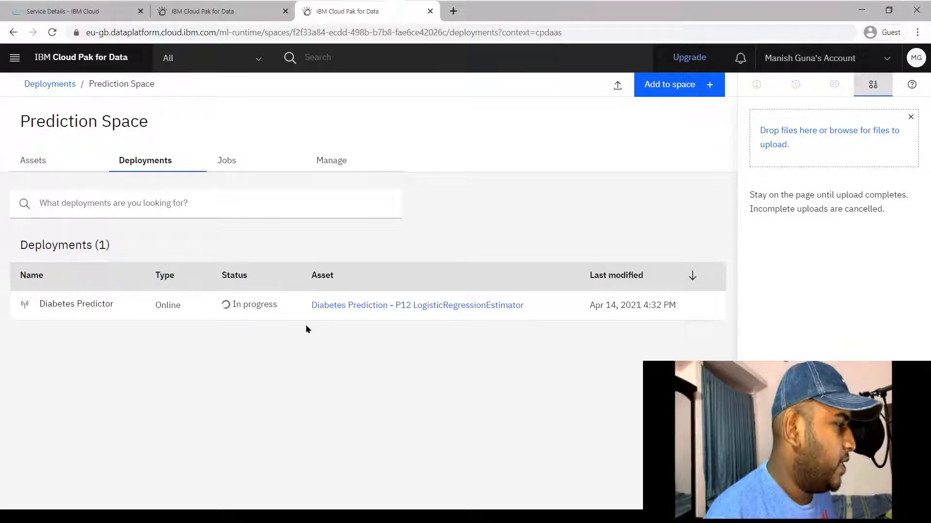
{"action": "left_click", "coordinate": [88, 305]}
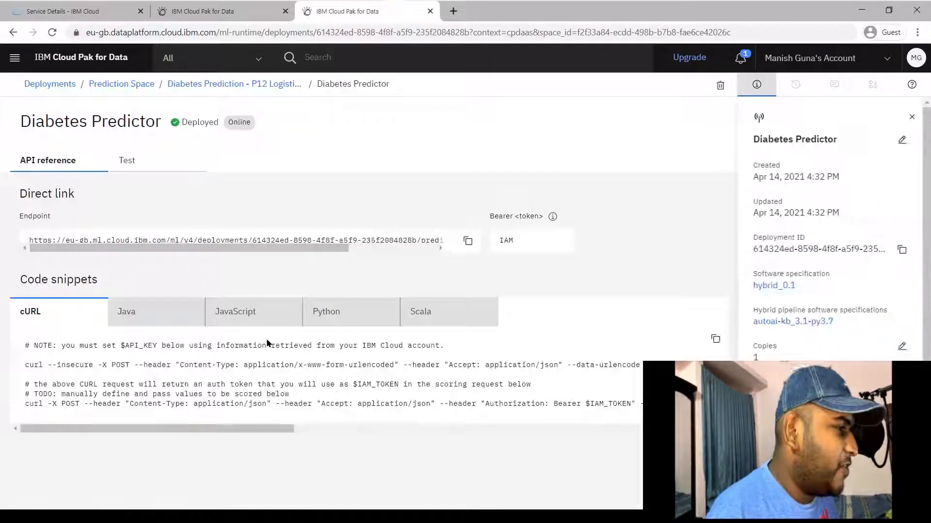
{"action": "left_click", "coordinate": [144, 311]}
{"action": "left_click", "coordinate": [231, 314]}
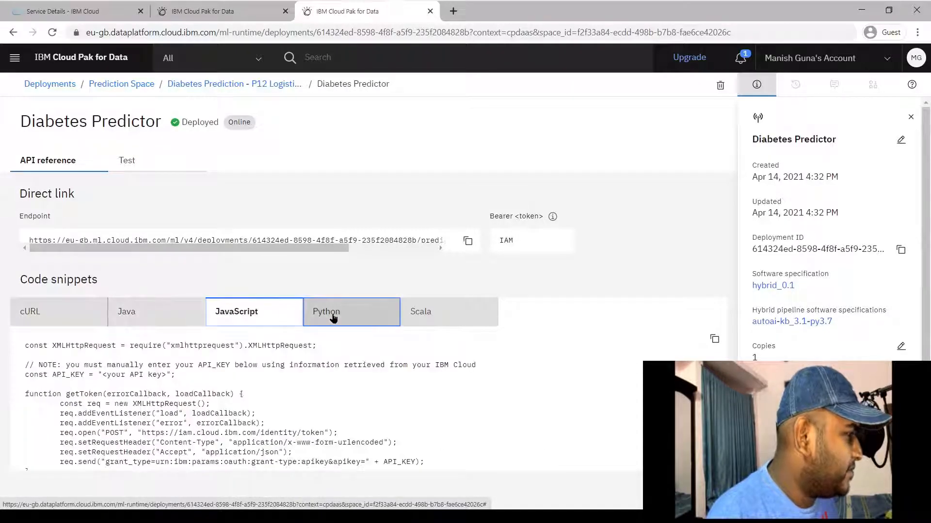
{"action": "left_click", "coordinate": [333, 318]}
{"action": "left_click", "coordinate": [482, 316]}
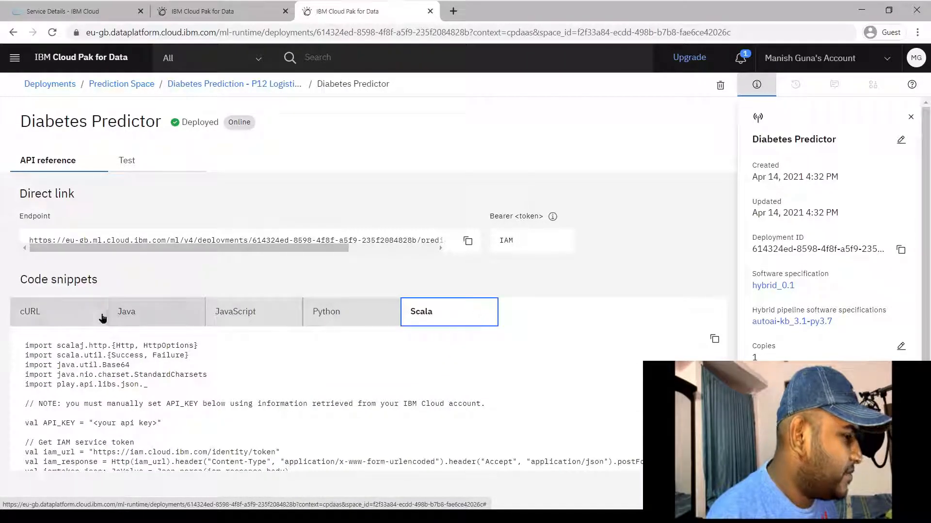
{"action": "left_click", "coordinate": [94, 319]}
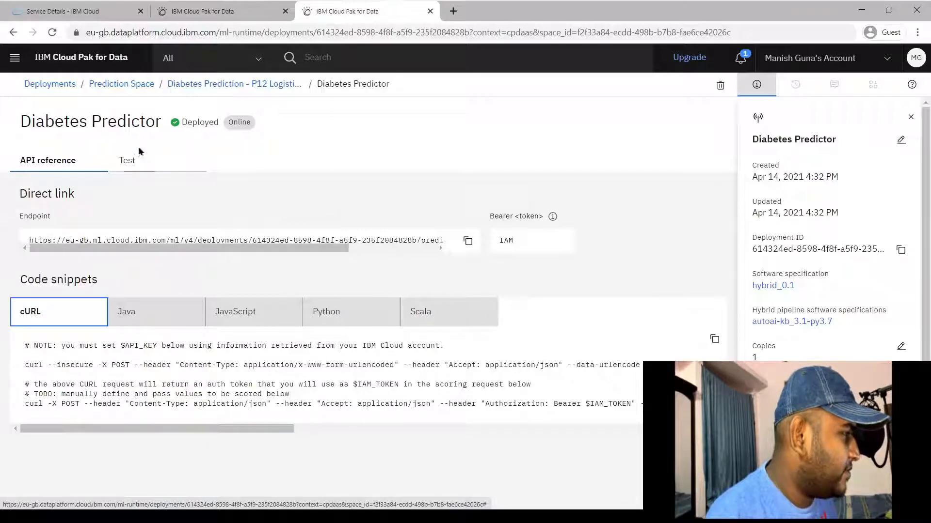
{"action": "left_click_drag", "start_coordinate": [314, 248], "coordinate": [257, 249]}
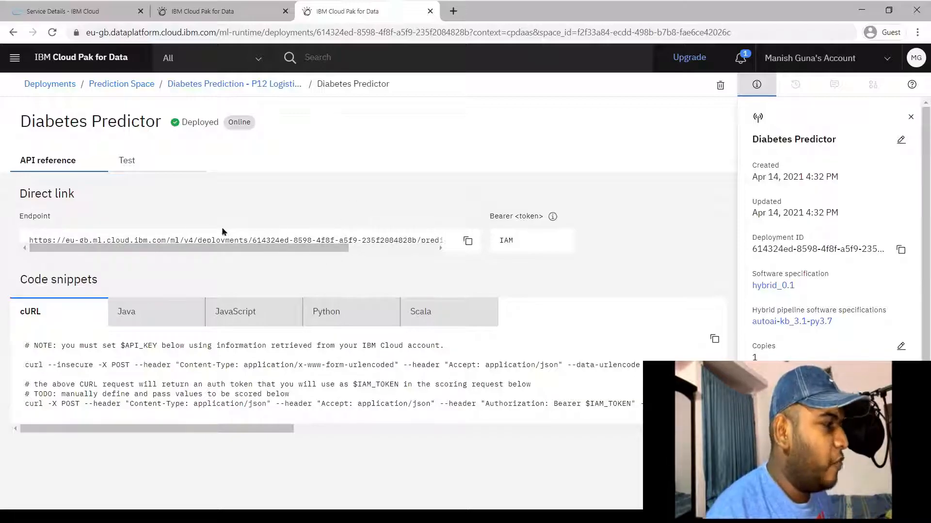
Open the Diabetes Predictor Test form, then switch to the diabetes.csv Excel window
{"action": "left_click", "coordinate": [139, 162]}
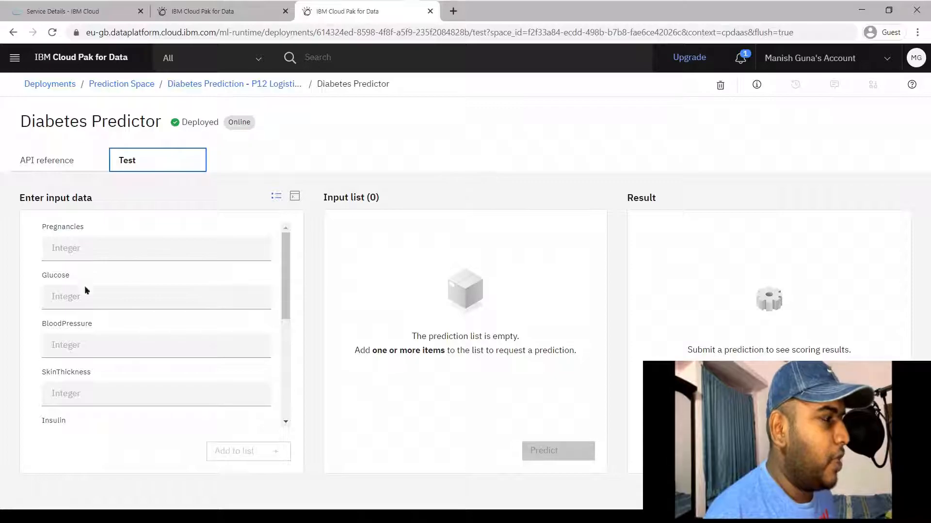
{"action": "key", "text": "alt+Tab"}
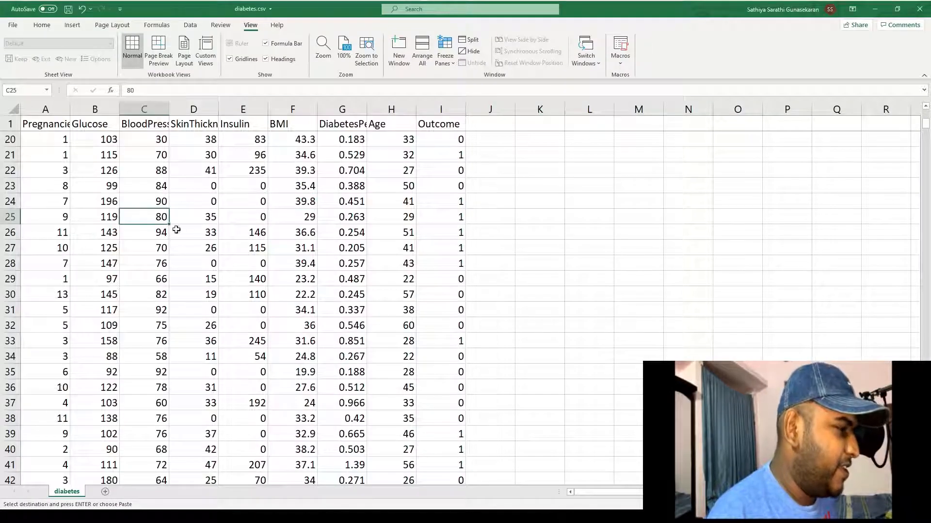
Copy sample rows 23–24 (A23:I24) into row 2 of a new Sheet1
{"action": "left_click", "coordinate": [37, 218]}
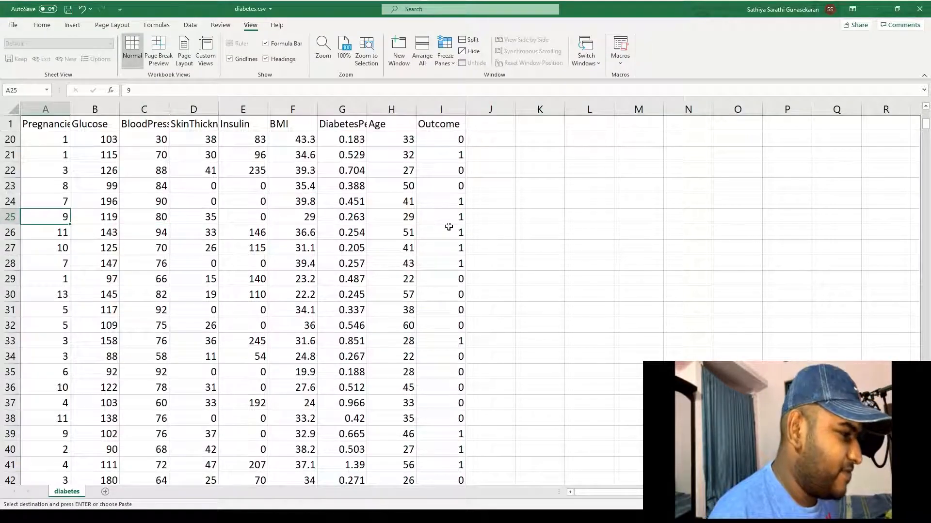
{"action": "left_click", "coordinate": [456, 202]}
{"action": "left_click", "coordinate": [53, 190], "text": "shift"}
{"action": "key", "text": "ctrl+c"}
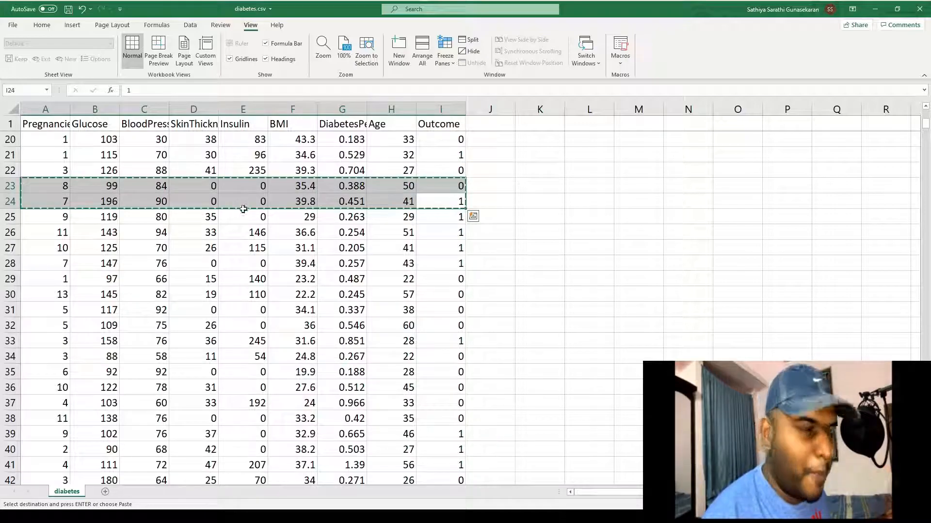
{"action": "left_click", "coordinate": [105, 492]}
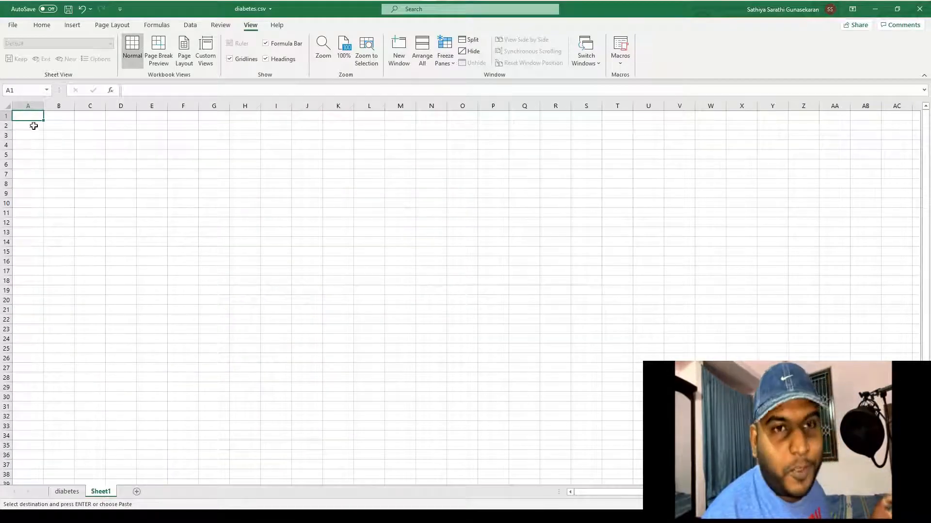
{"action": "key", "text": "ctrl+v"}
Copy the header row A1:I1 from the diabetes sheet into Sheet1 cell A1
{"action": "left_click", "coordinate": [67, 492]}
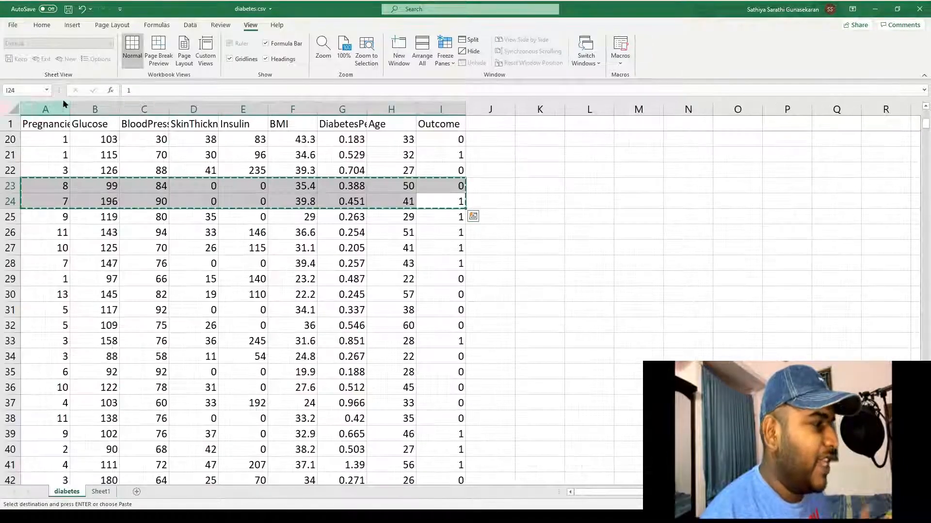
{"action": "left_click_drag", "start_coordinate": [42, 125], "coordinate": [429, 125]}
{"action": "key", "text": "ctrl+c"}
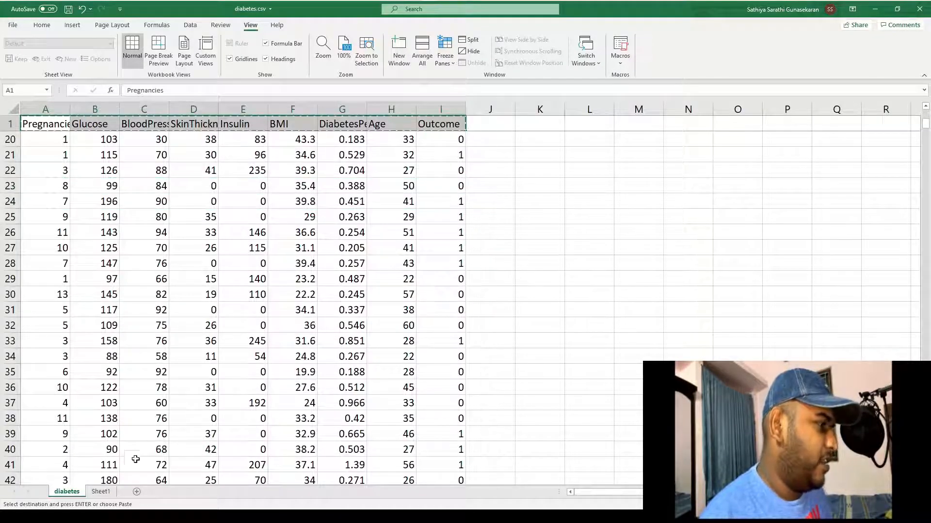
{"action": "left_click", "coordinate": [110, 492]}
{"action": "left_click", "coordinate": [35, 115]}
{"action": "key", "text": "ctrl+v"}
{"action": "scroll", "coordinate": [226, 189], "scroll_direction": "up", "scroll_amount": 7}
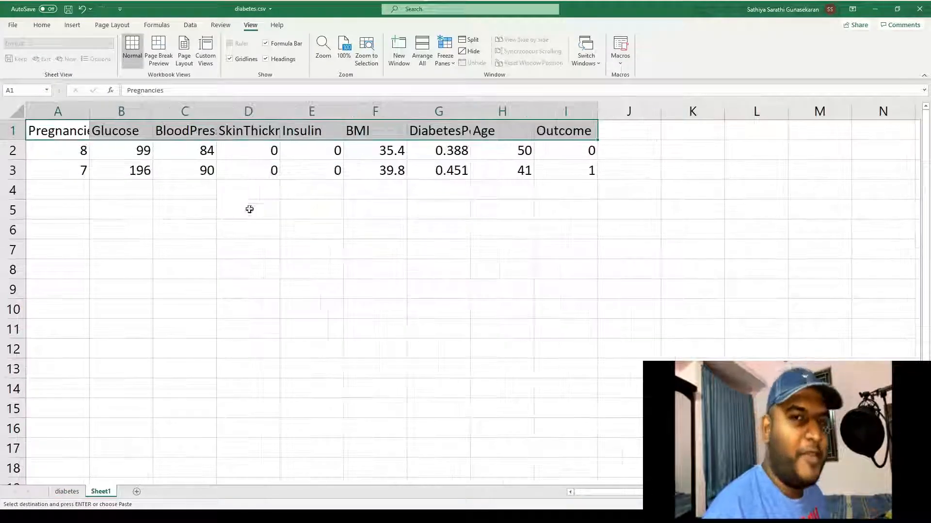
{"action": "left_click", "coordinate": [244, 206]}
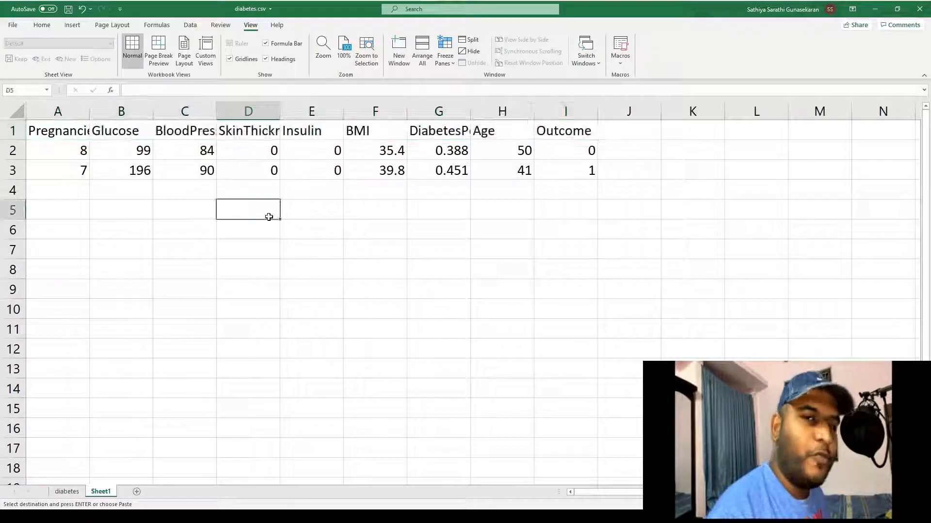
{"action": "left_click", "coordinate": [78, 147]}
{"action": "key", "text": "alt+Tab"}
Enter Pregnancies 8, Glucose 99, BloodPressure 84, SkinThickness 0 and Insulin 0 in the Test form
{"action": "left_click", "coordinate": [129, 255]}
{"action": "key", "text": "alt+Tab"}
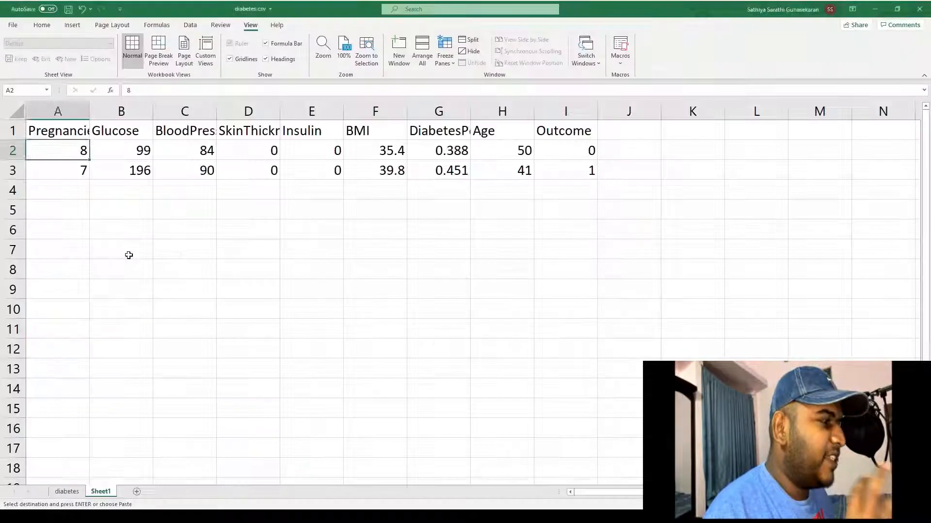
{"action": "key", "text": "alt+Tab"}
{"action": "type", "text": "99"}
{"action": "key", "text": "Tab"}
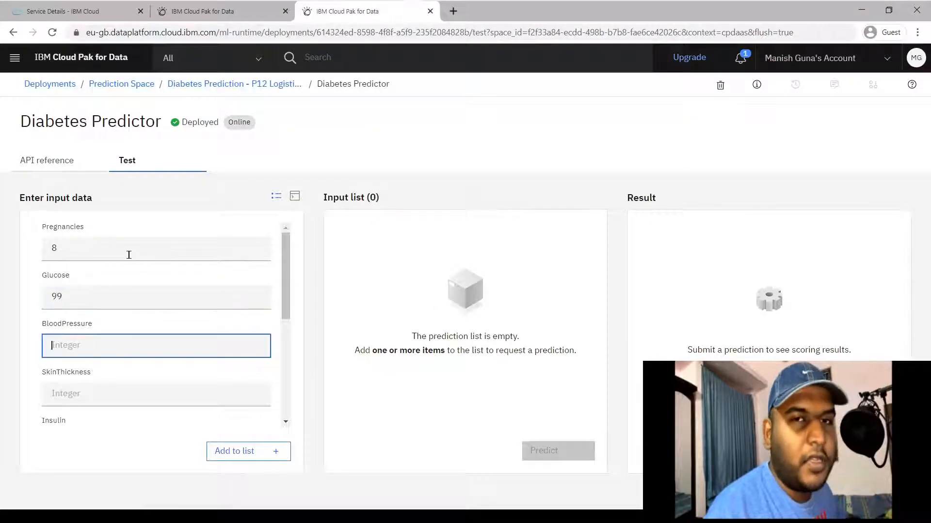
{"action": "key", "text": "alt+Tab"}
{"action": "key", "text": "alt+Tab"}
{"action": "type", "text": "84"}
{"action": "key", "text": "Tab"}
{"action": "type", "text": "0"}
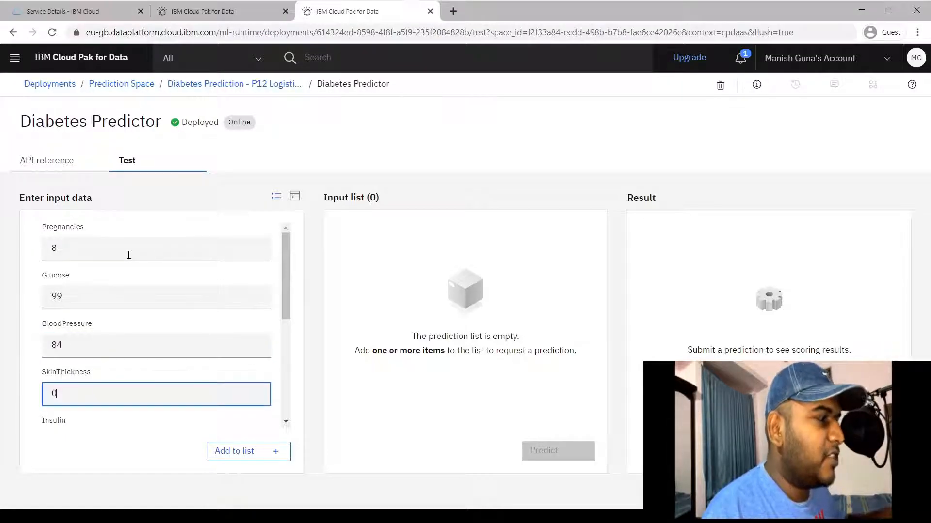
{"action": "key", "text": "Tab"}
{"action": "type", "text": "0"}
{"action": "key", "text": "Tab"}
{"action": "key", "text": "alt+Tab"}
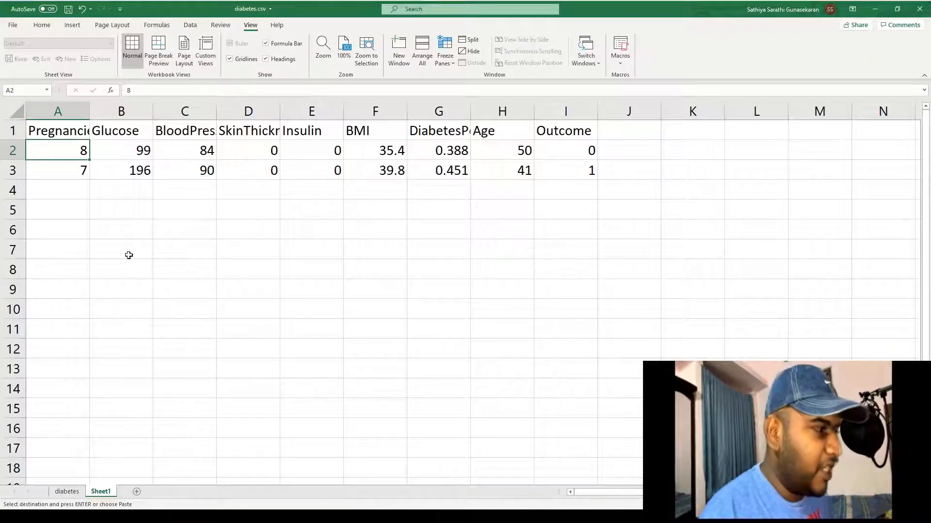
{"action": "key", "text": "alt+Tab"}
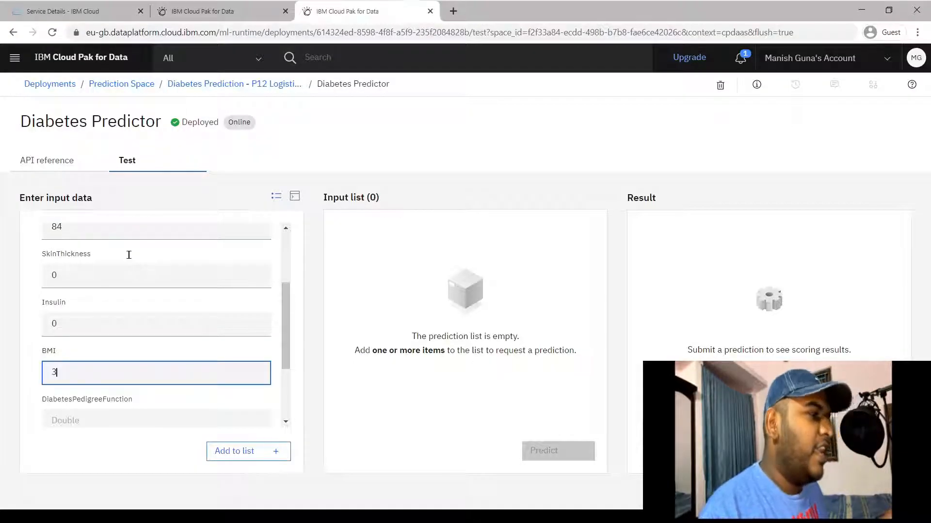
Fill in BMI 35.4, DiabetesPedigreeFunction 0.388 and Age 50, leaving Outcome empty
{"action": "type", "text": "35.4"}
{"action": "key", "text": "Tab"}
{"action": "key", "text": "alt+Tab"}
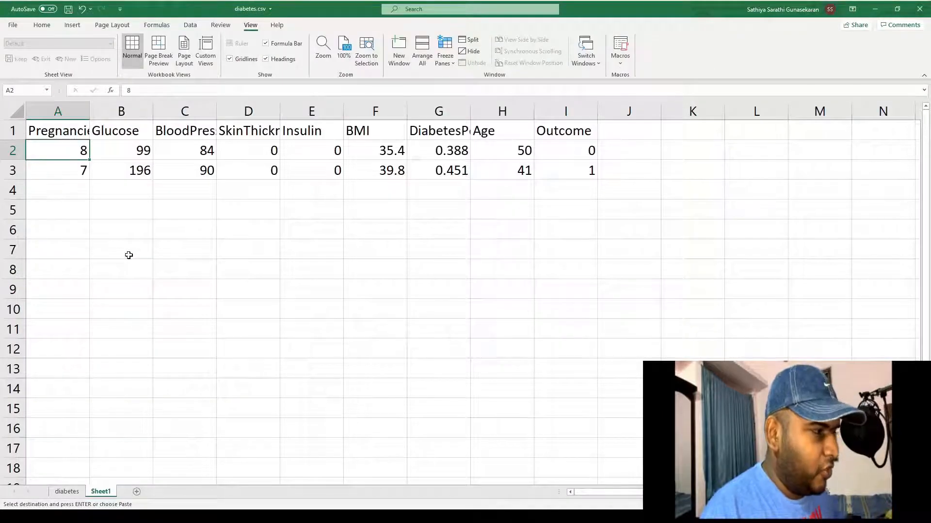
{"action": "key", "text": "alt+Tab"}
{"action": "type", "text": "0.388"}
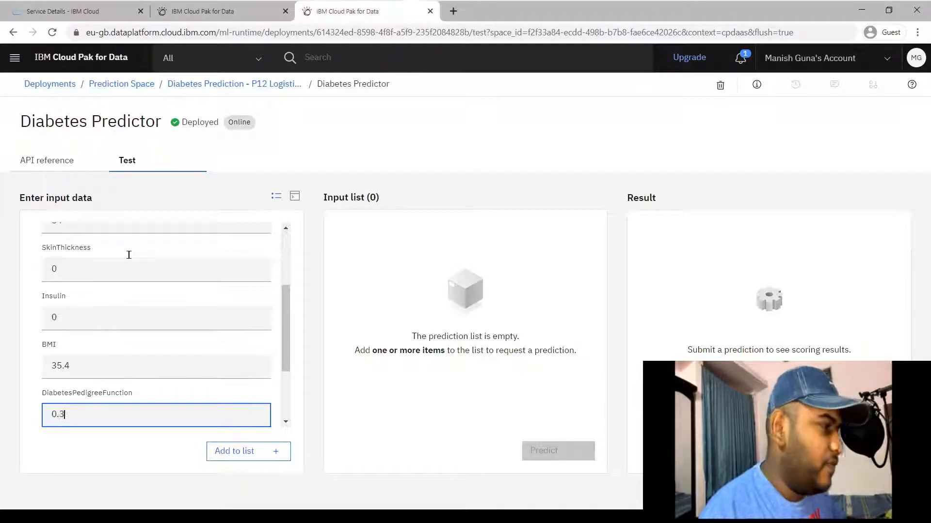
{"action": "scroll", "coordinate": [129, 255], "scroll_direction": "down", "scroll_amount": 2}
{"action": "key", "text": "Tab"}
{"action": "key", "text": "alt+Tab"}
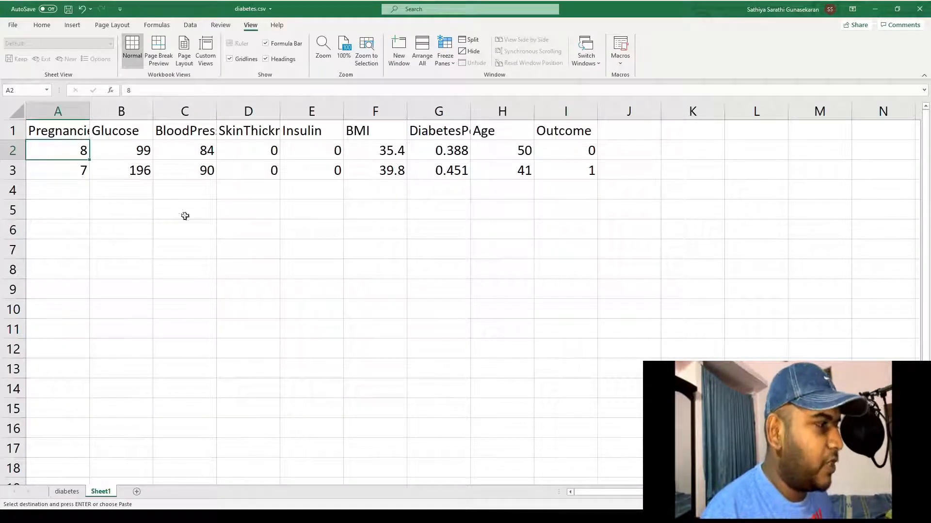
{"action": "left_click", "coordinate": [496, 150]}
{"action": "key", "text": "alt+Tab"}
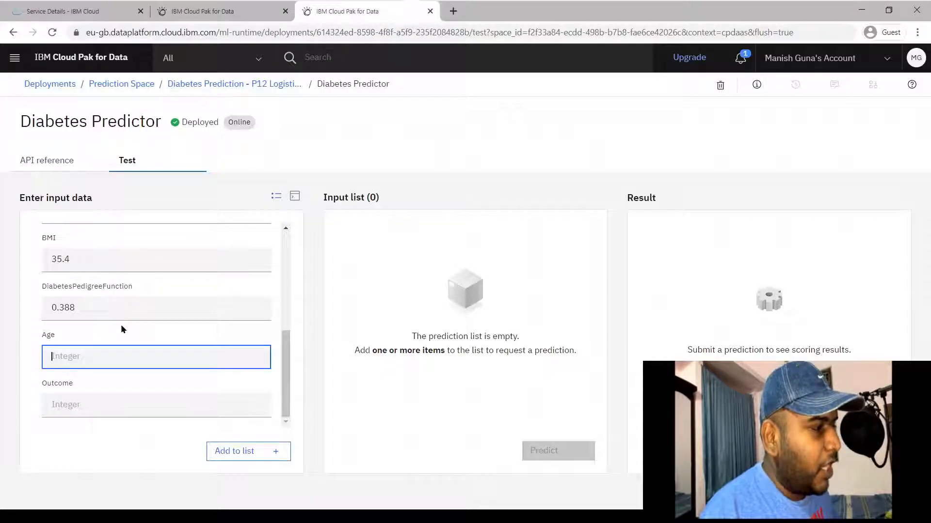
{"action": "type", "text": "50"}
{"action": "key", "text": "Tab"}
{"action": "type", "text": "0"}
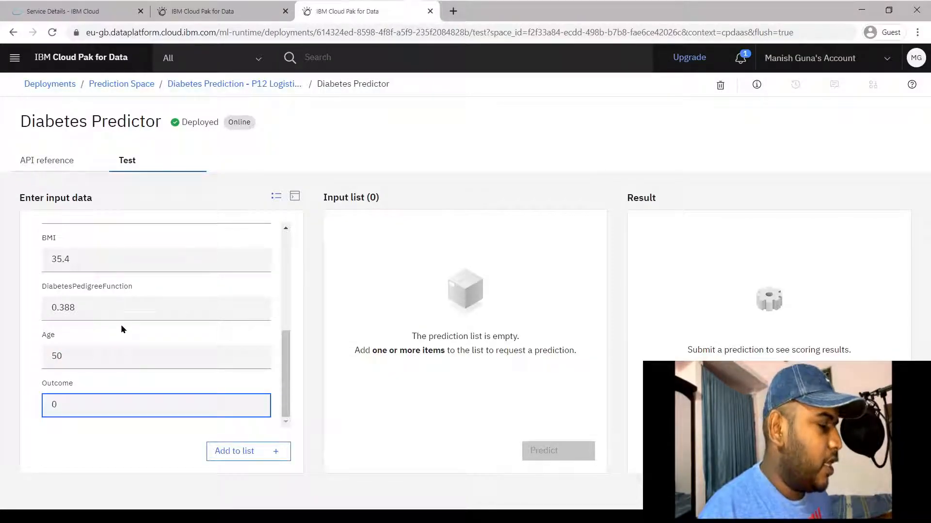
{"action": "key", "text": "BackSpace"}
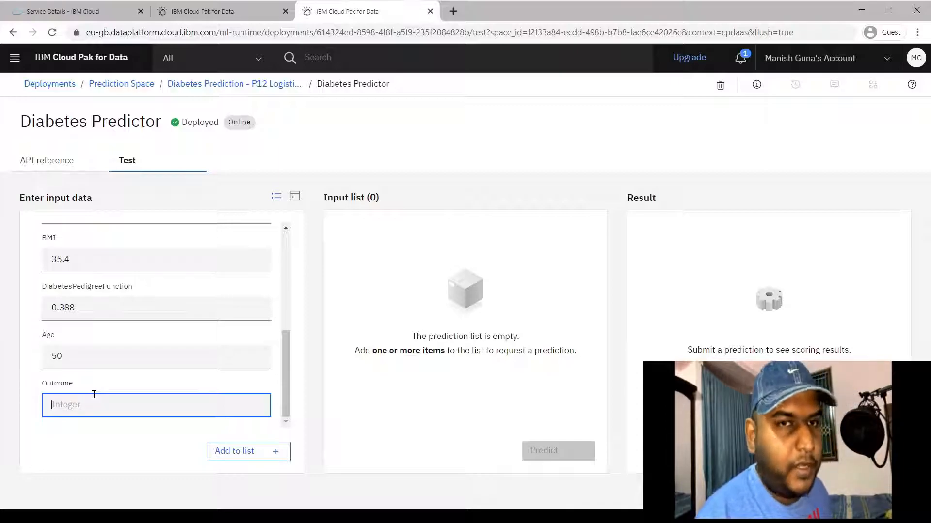
Add the first sample to the input list and predict, getting 0
{"action": "left_click", "coordinate": [257, 453]}
{"action": "left_click_drag", "start_coordinate": [490, 242], "coordinate": [384, 237]}
{"action": "left_click", "coordinate": [322, 242]}
{"action": "left_click", "coordinate": [559, 460]}
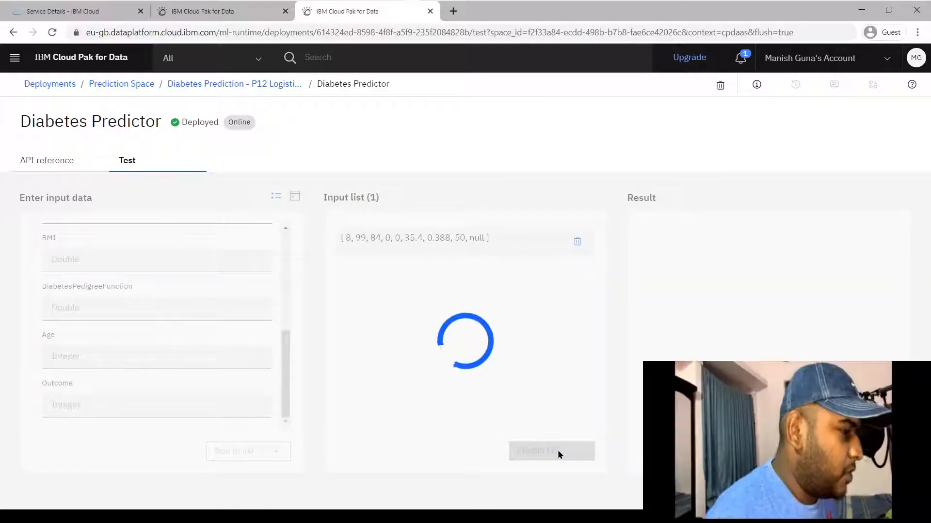
{"action": "left_click_drag", "start_coordinate": [763, 323], "coordinate": [743, 322]}
{"action": "left_click", "coordinate": [757, 322]}
{"action": "left_click", "coordinate": [768, 325]}
Confirm the actual Outcome 0 in Excel and remove the sample from the input list
{"action": "key", "text": "alt+Tab"}
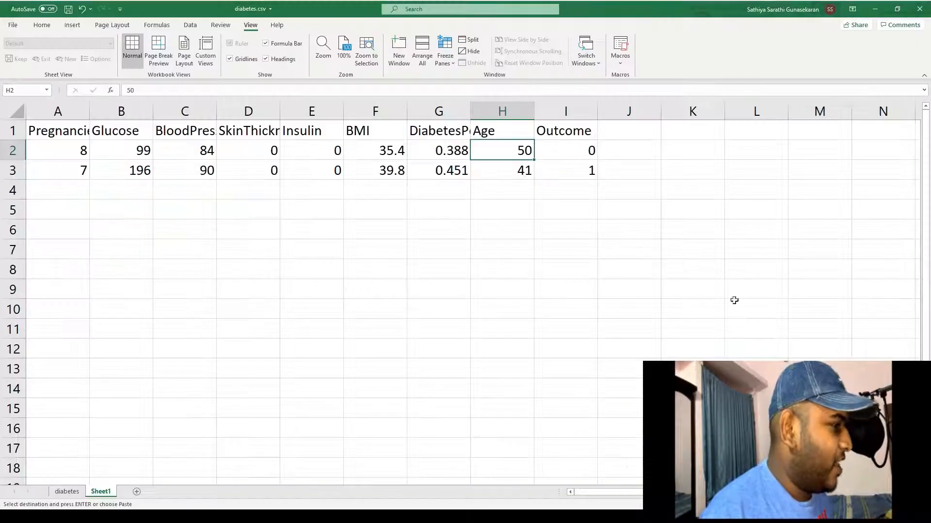
{"action": "left_click", "coordinate": [574, 154]}
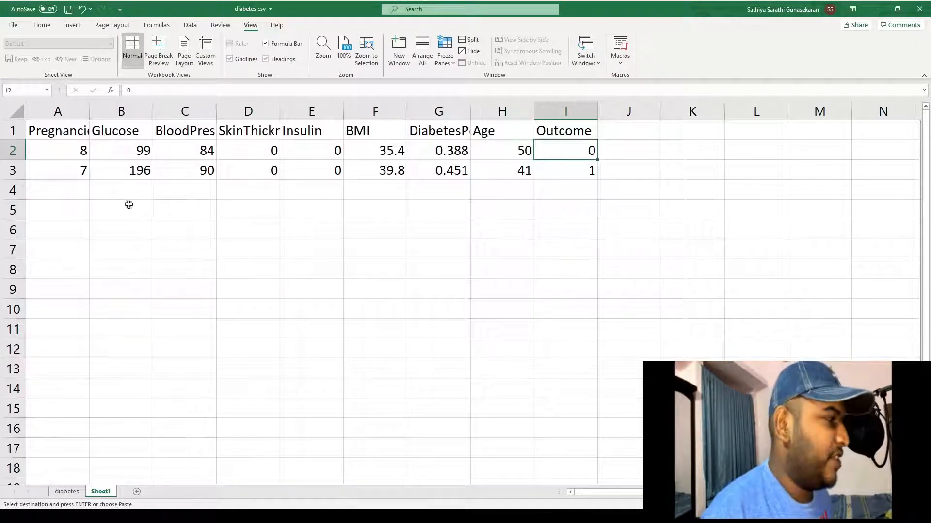
{"action": "left_click", "coordinate": [61, 172]}
{"action": "left_click", "coordinate": [552, 172], "text": "shift"}
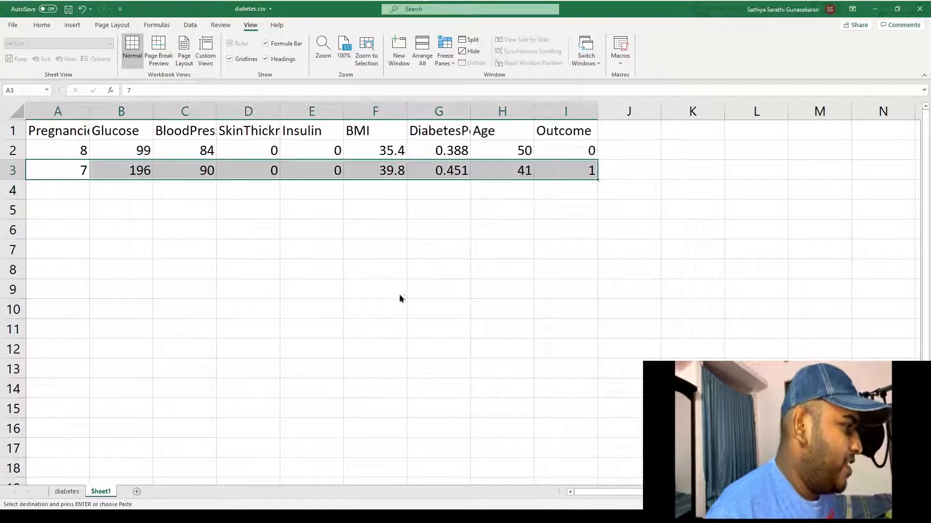
{"action": "key", "text": "alt+Tab"}
{"action": "left_click", "coordinate": [351, 310]}
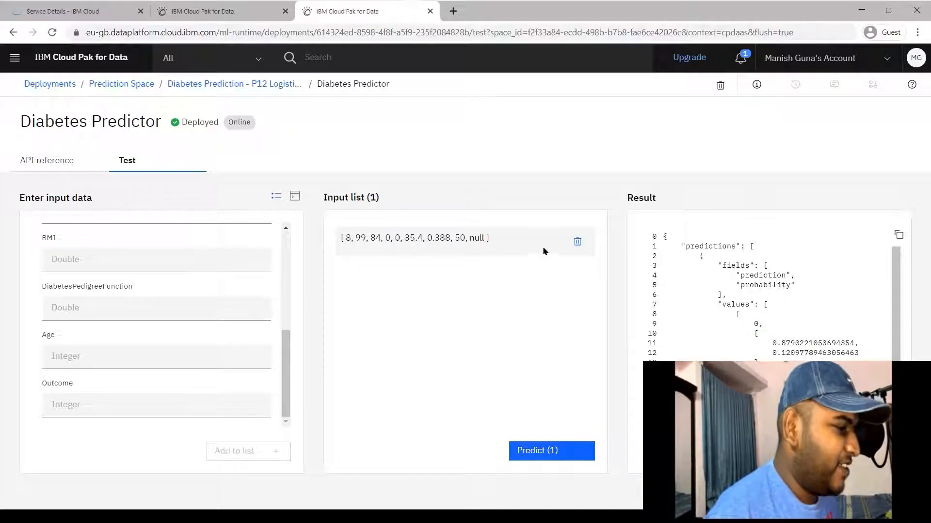
{"action": "left_click", "coordinate": [576, 242]}
{"action": "scroll", "coordinate": [204, 318], "scroll_direction": "up", "scroll_amount": 10}
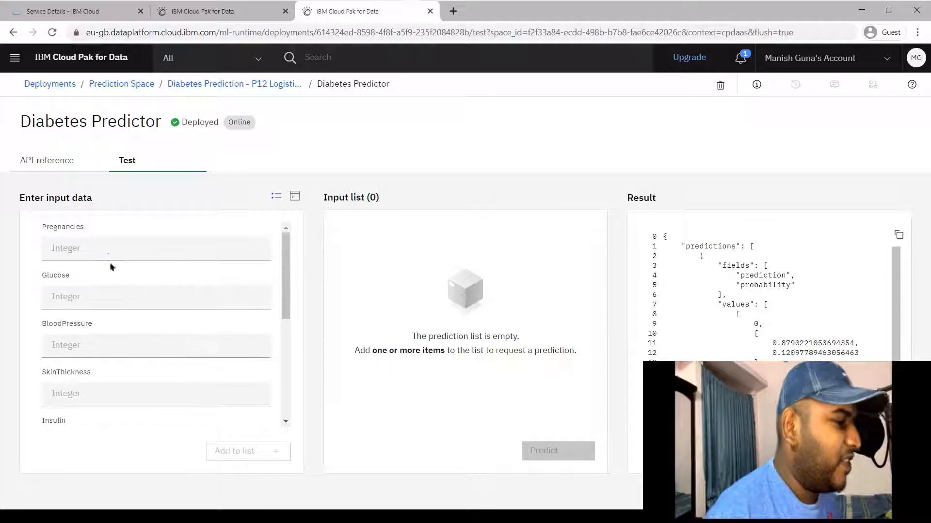
Enter Pregnancies 7, Glucose 196, BloodPressure 90, SkinThickness 0 and Insulin 0 for the second sample
{"action": "left_click", "coordinate": [112, 243]}
{"action": "key", "text": "alt+Tab"}
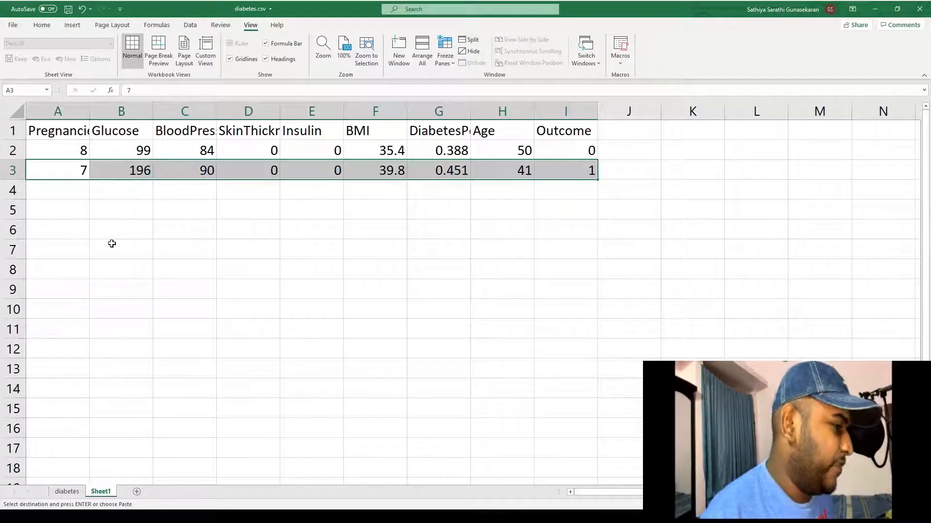
{"action": "key", "text": "alt+Tab"}
{"action": "key", "text": "Tab"}
{"action": "type", "text": "196"}
{"action": "key", "text": "Tab"}
{"action": "key", "text": "alt+Tab"}
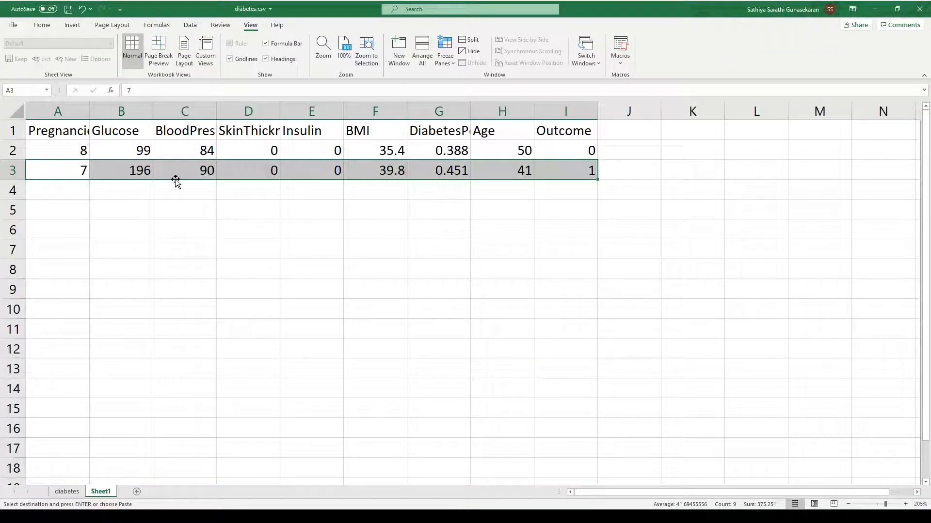
{"action": "left_click", "coordinate": [195, 189]}
{"action": "key", "text": "Up"}
{"action": "key", "text": "ctrl+c"}
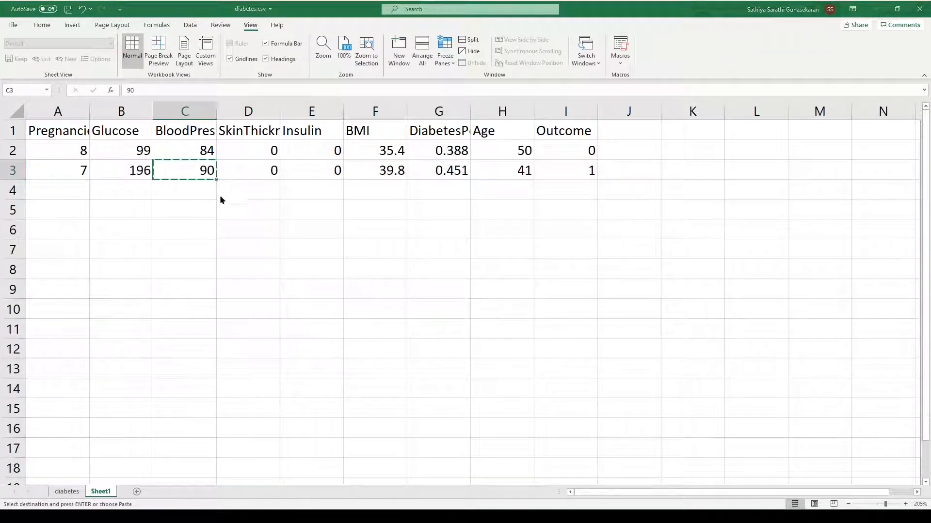
{"action": "key", "text": "alt+Tab"}
{"action": "key", "text": "ctrl+v"}
{"action": "key", "text": "Tab"}
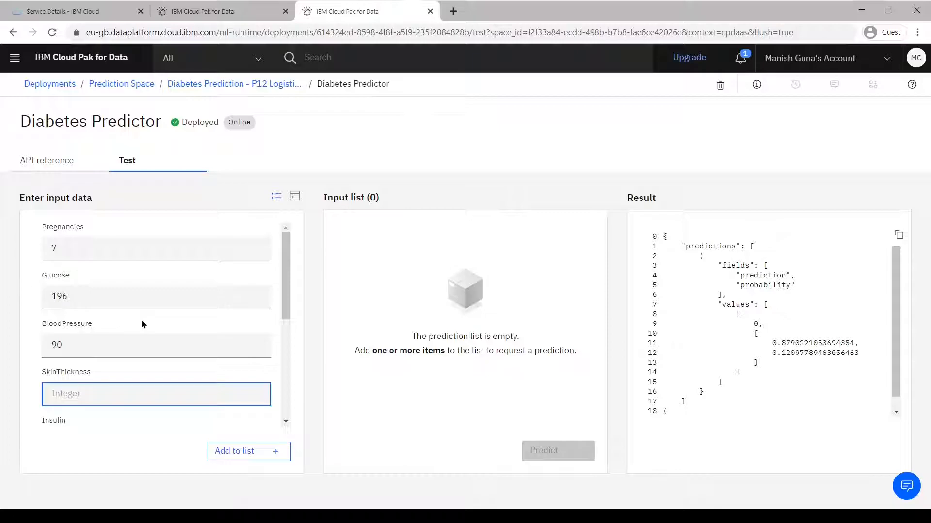
{"action": "type", "text": "0"}
{"action": "key", "text": "Tab"}
{"action": "type", "text": "0"}
{"action": "key", "text": "Tab"}
Copy BMI 39.8, pedigree 0.451 and Age 41 from Excel row 3 into the form
{"action": "key", "text": "alt+Tab"}
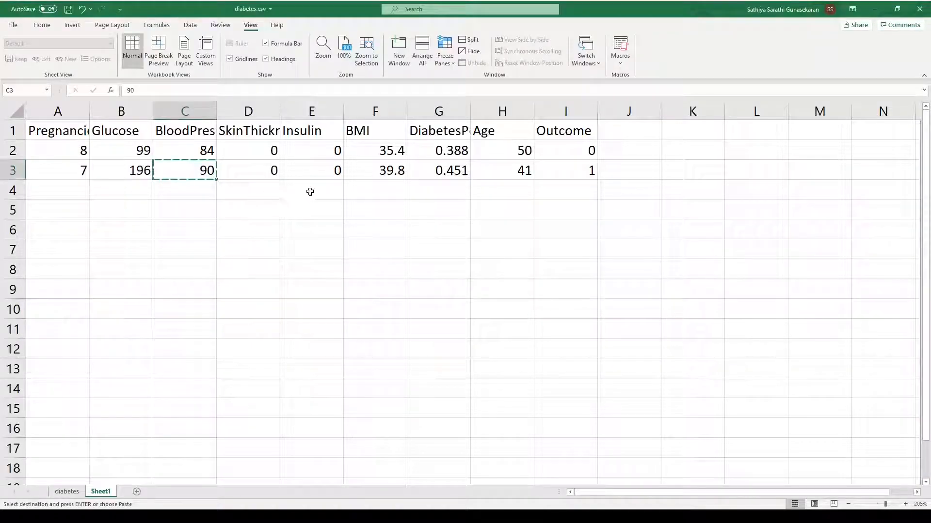
{"action": "left_click", "coordinate": [366, 170]}
{"action": "key", "text": "ctrl+c"}
{"action": "key", "text": "alt+Tab"}
{"action": "key", "text": "ctrl+v"}
{"action": "key", "text": "Tab"}
{"action": "key", "text": "alt+Tab"}
{"action": "left_click", "coordinate": [460, 172]}
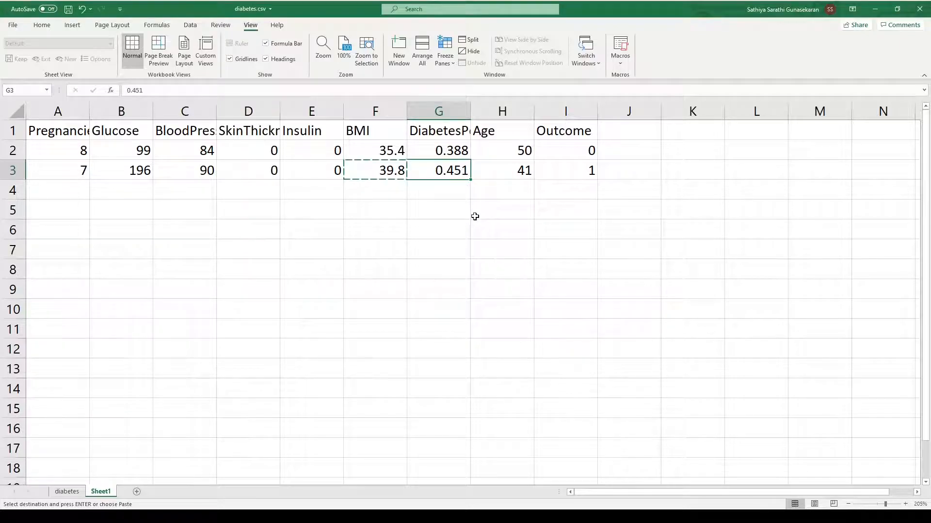
{"action": "key", "text": "alt+Tab"}
{"action": "key", "text": "Tab"}
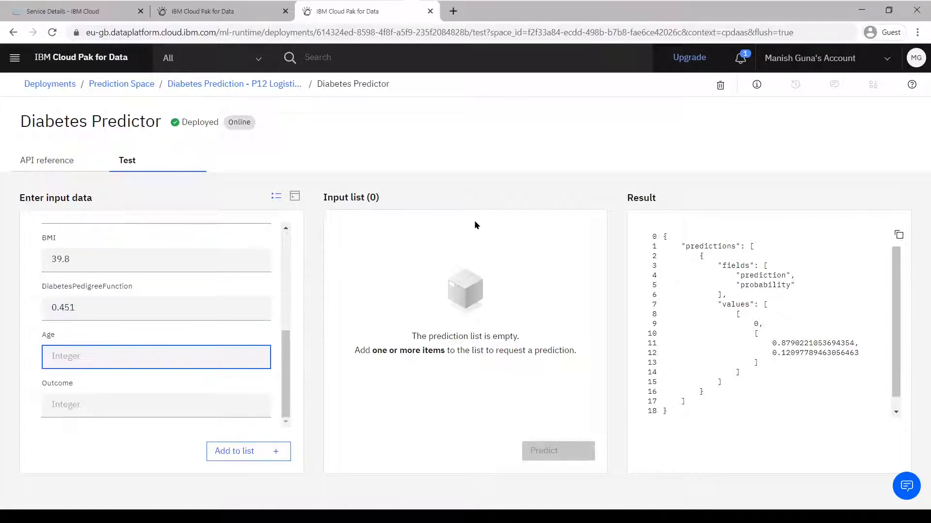
{"action": "key", "text": "alt+Tab"}
{"action": "left_click", "coordinate": [487, 175]}
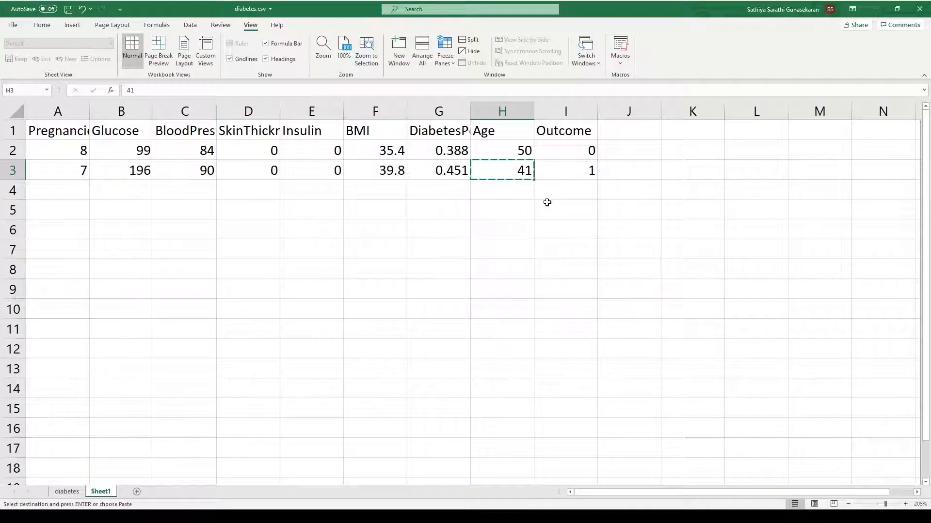
{"action": "key", "text": "alt+Tab"}
{"action": "key", "text": "ctrl+v"}
{"action": "key", "text": "Tab"}
{"action": "key", "text": "alt+Tab"}
{"action": "left_click", "coordinate": [570, 170]}
{"action": "key", "text": "alt+Tab"}
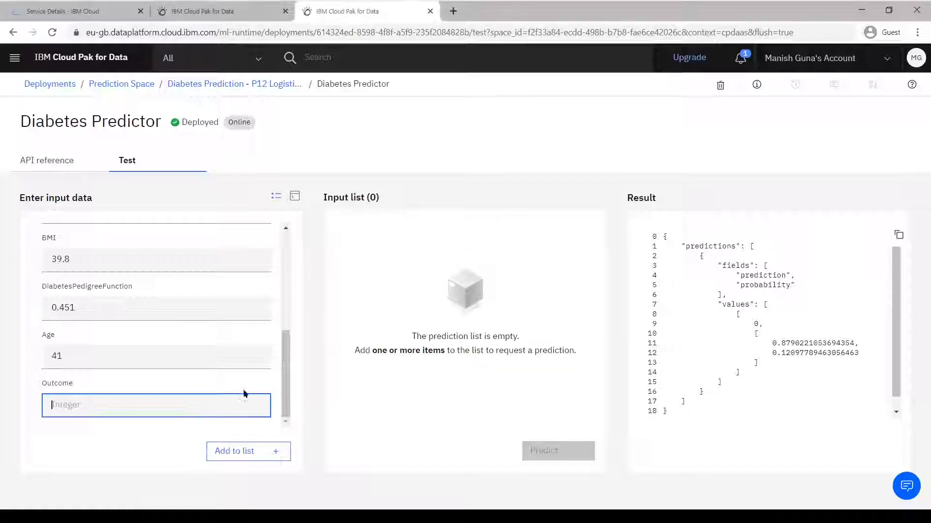
Add the second sample to the list and predict, getting 1 (probability 0.986)
{"action": "left_click", "coordinate": [254, 454]}
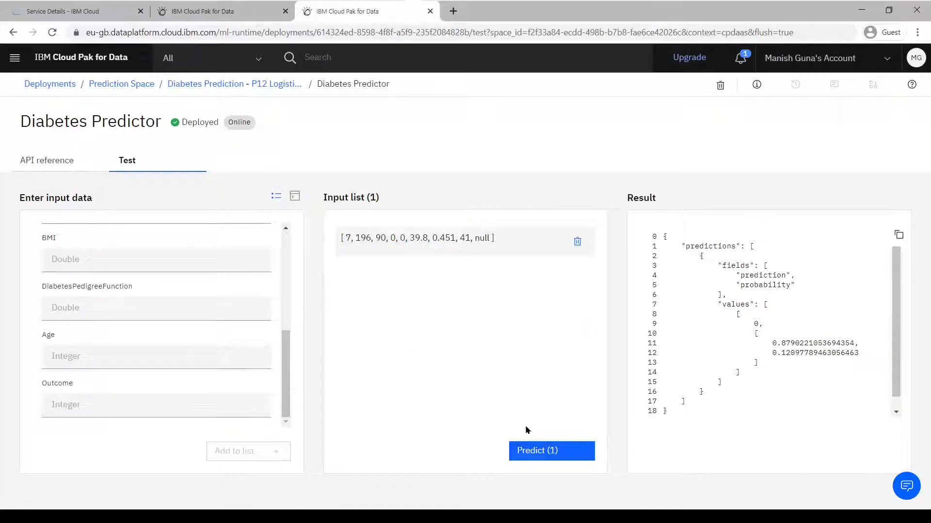
{"action": "left_click", "coordinate": [540, 453]}
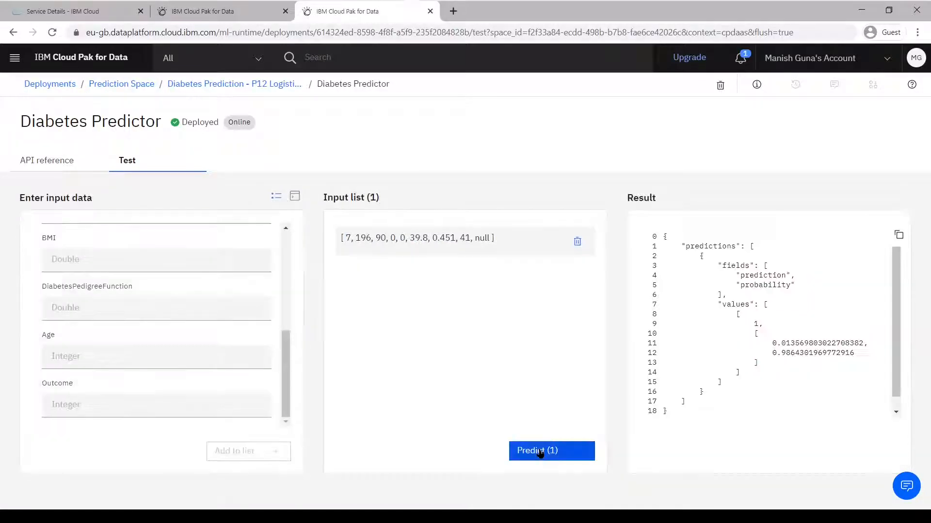
{"action": "key", "text": "alt+Tab"}
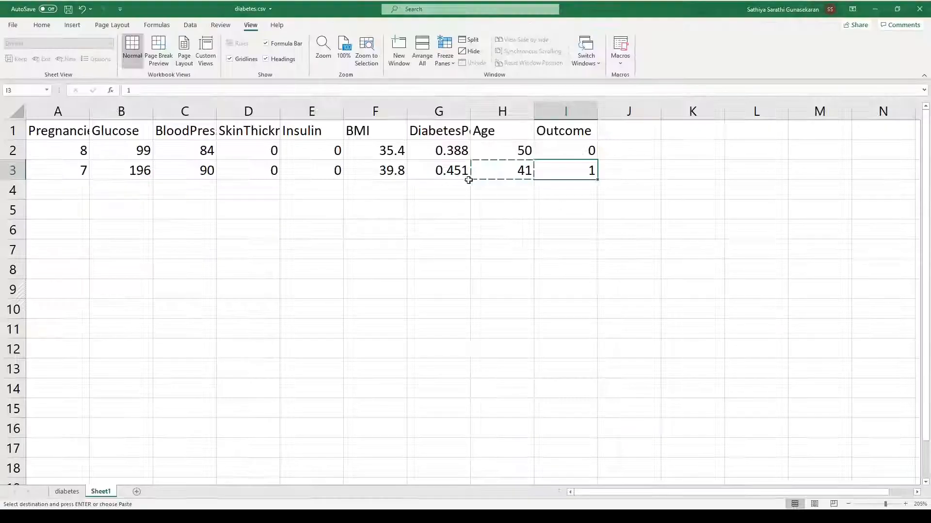
{"action": "key", "text": "alt+Tab"}
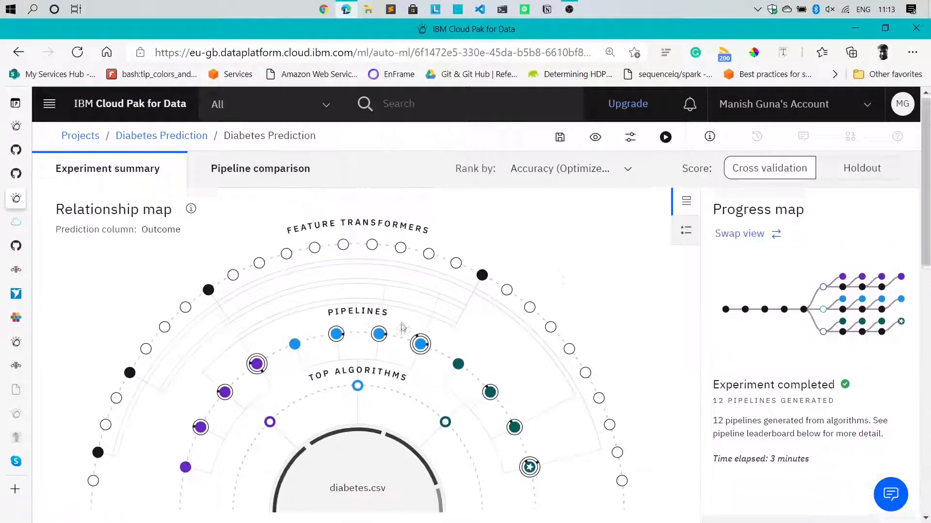
Save Pipeline 12 from the leaderboard as a Notebook, appending 'v1' to its name
{"action": "scroll", "coordinate": [710, 316], "scroll_direction": "down", "scroll_amount": 8}
{"action": "left_click", "coordinate": [880, 290]}
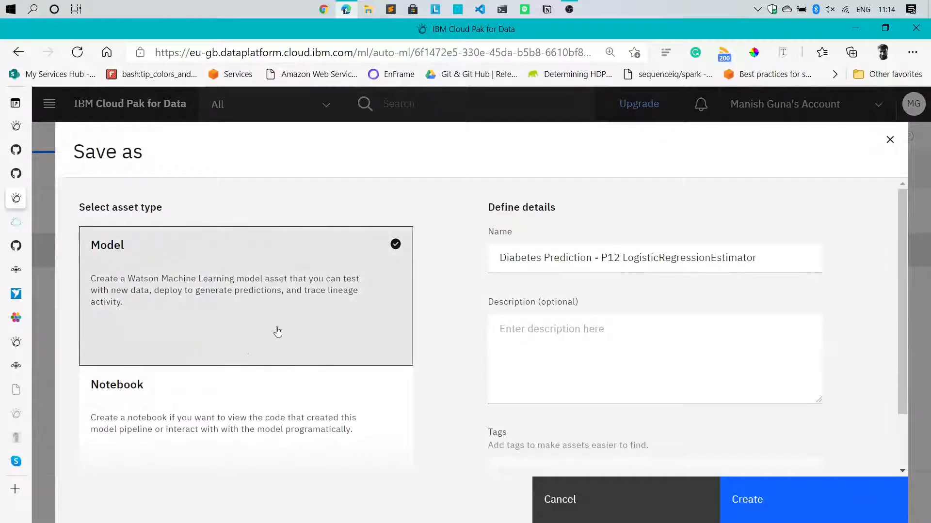
{"action": "left_click", "coordinate": [231, 410]}
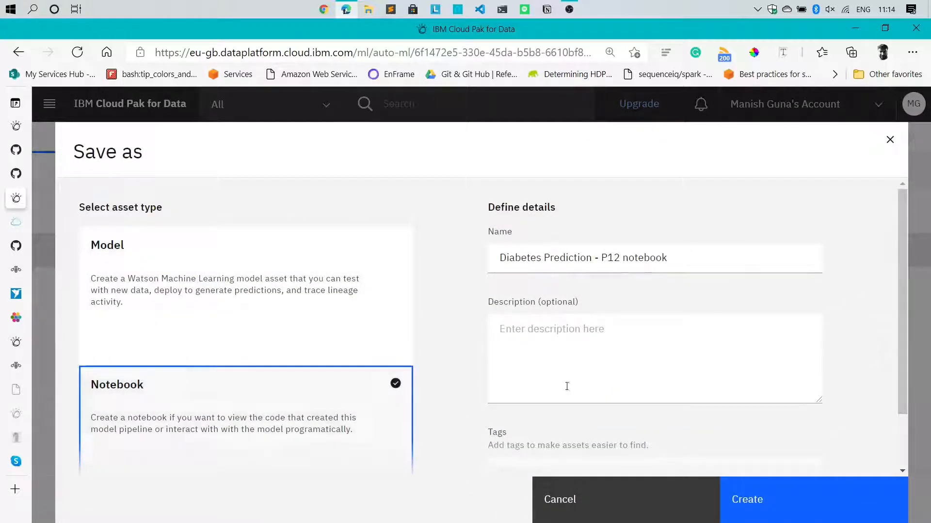
{"action": "left_click", "coordinate": [675, 260]}
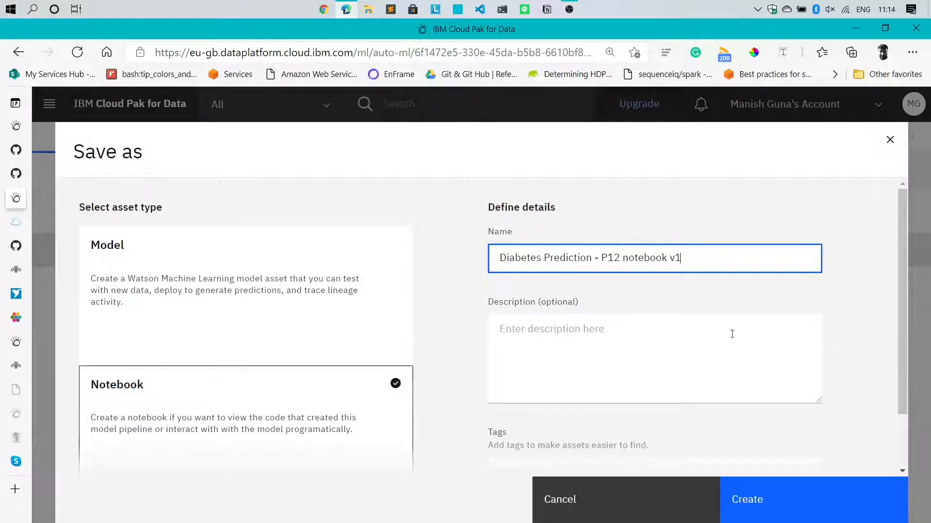
{"action": "left_click", "coordinate": [745, 500]}
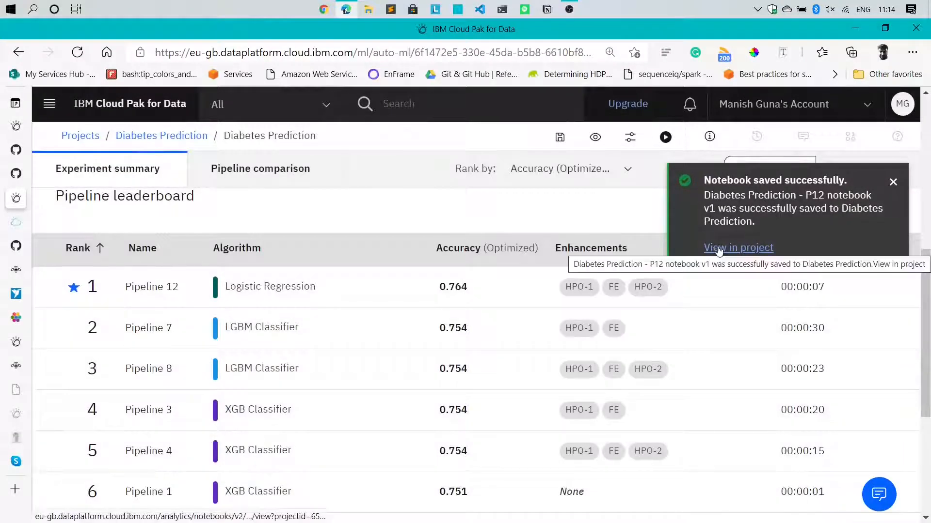
{"action": "left_click", "coordinate": [719, 248]}
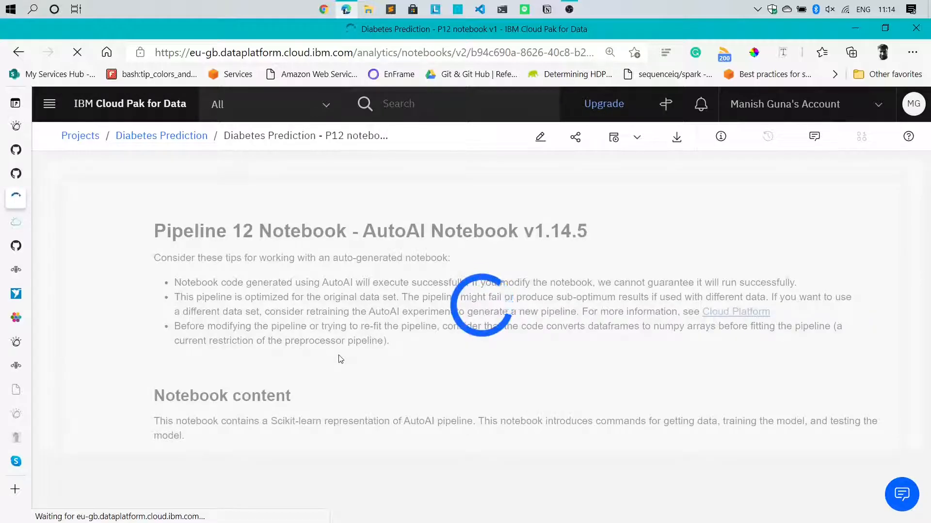
{"action": "scroll", "coordinate": [340, 359], "scroll_direction": "down", "scroll_amount": 4}
{"action": "scroll", "coordinate": [341, 359], "scroll_direction": "down", "scroll_amount": 13}
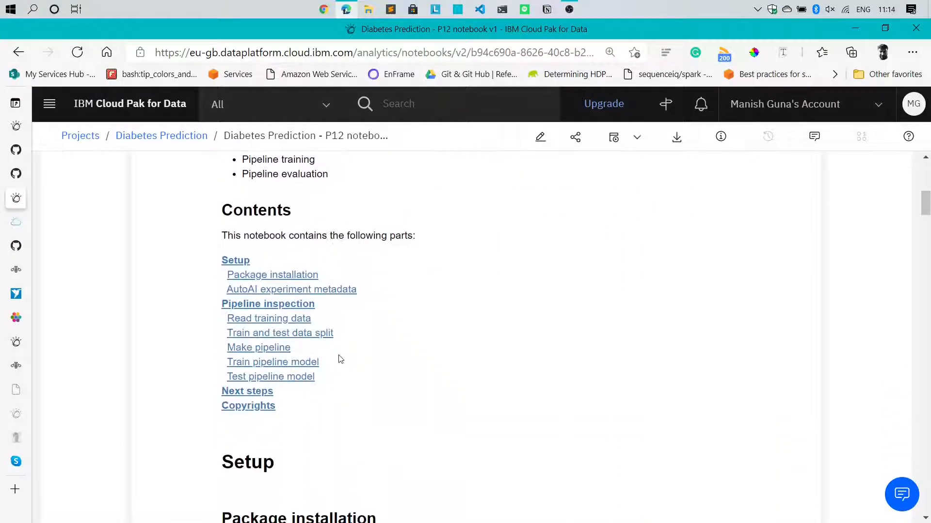
{"action": "scroll", "coordinate": [341, 359], "scroll_direction": "down", "scroll_amount": 12}
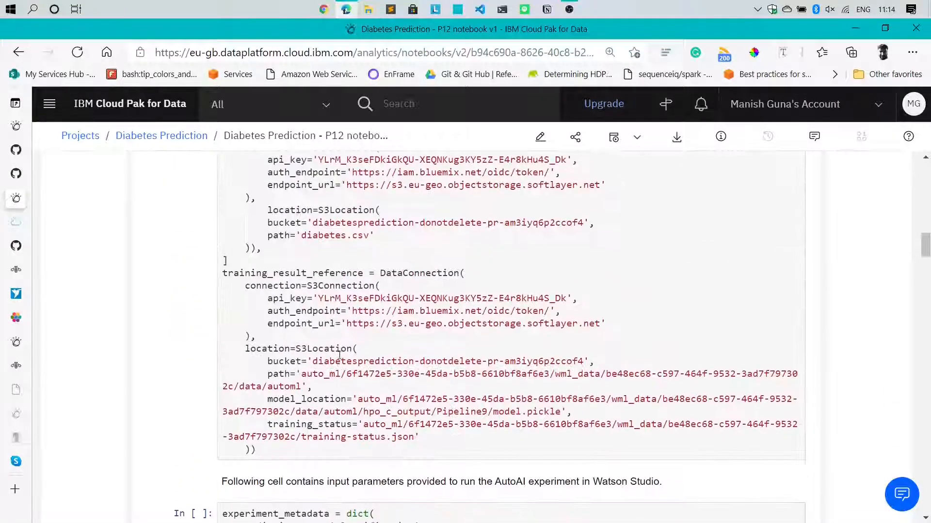
Scroll the P12 notebook's Deploy and Score section to the api_key cell and select PUT_YOUR_API_KEY_HERE
{"action": "scroll", "coordinate": [340, 356], "scroll_direction": "down", "scroll_amount": 3}
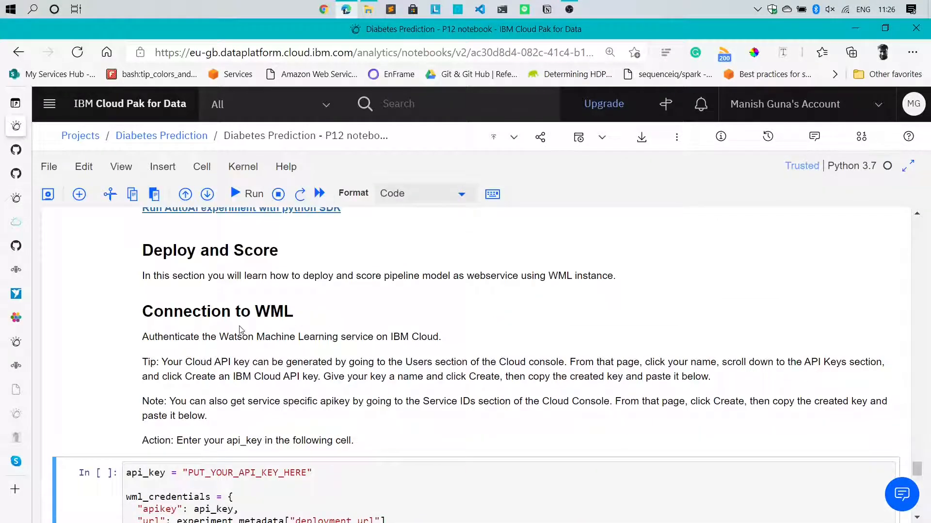
{"action": "left_click", "coordinate": [241, 331]}
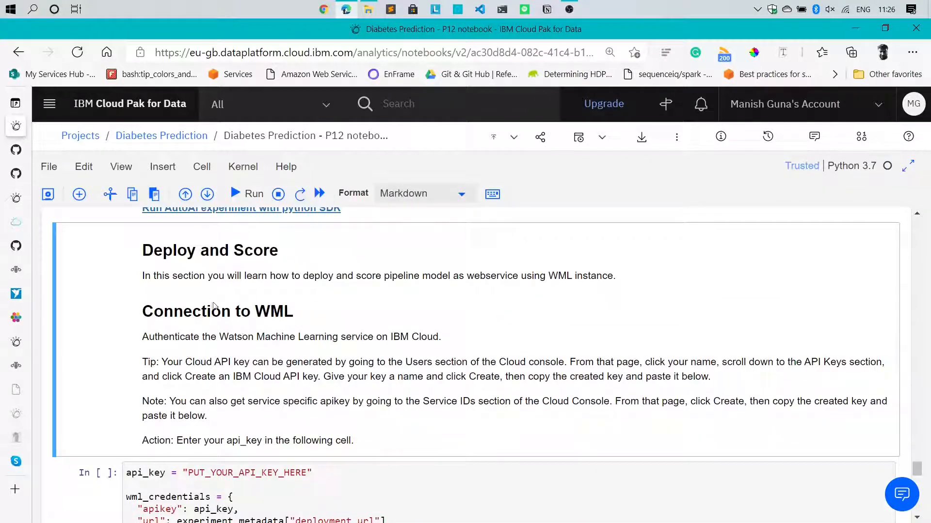
{"action": "scroll", "coordinate": [344, 464], "scroll_direction": "down", "scroll_amount": 3}
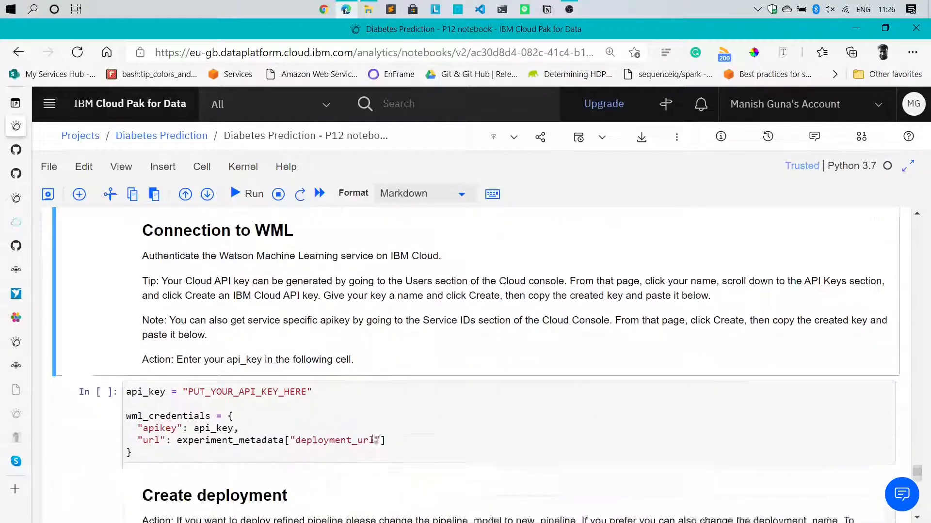
{"action": "left_click_drag", "start_coordinate": [187, 330], "coordinate": [309, 329]}
{"action": "left_click", "coordinate": [309, 329]}
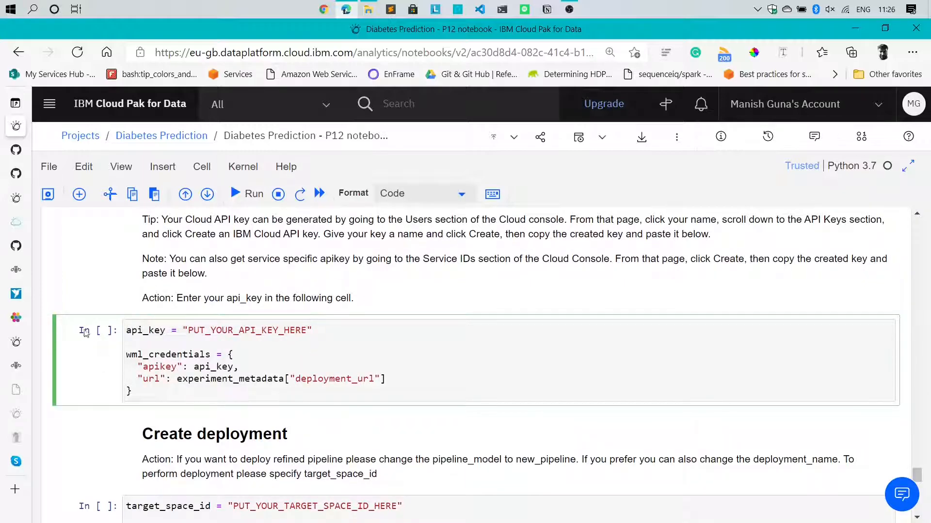
Go from the navigation menu's IBM Cloud section to the Dashboard, then Manage > Access (IAM)
{"action": "mouse_move", "coordinate": [11, 164]}
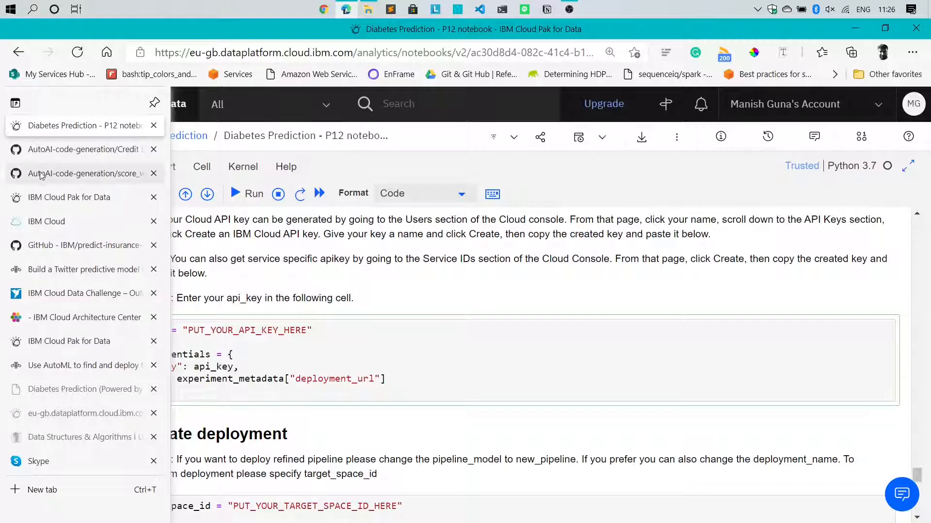
{"action": "left_click", "coordinate": [48, 197]}
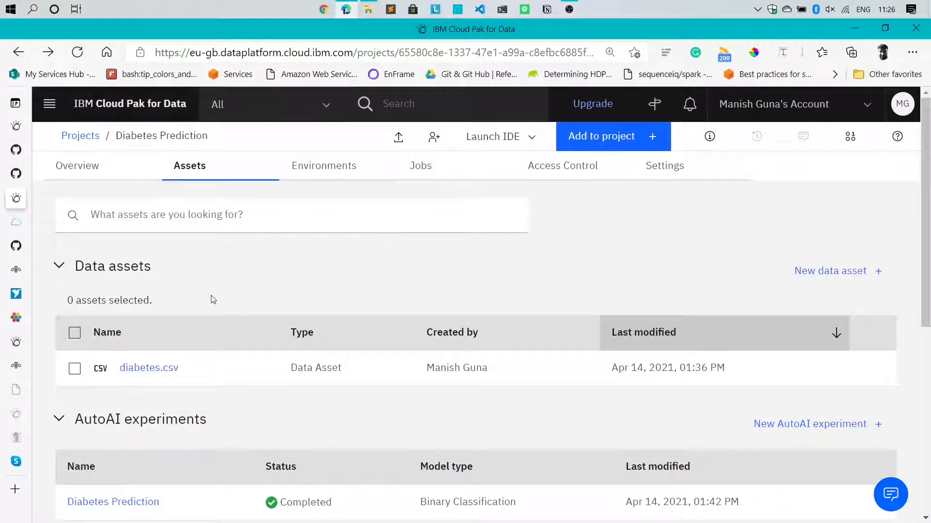
{"action": "left_click", "coordinate": [49, 103]}
{"action": "left_click", "coordinate": [116, 506]}
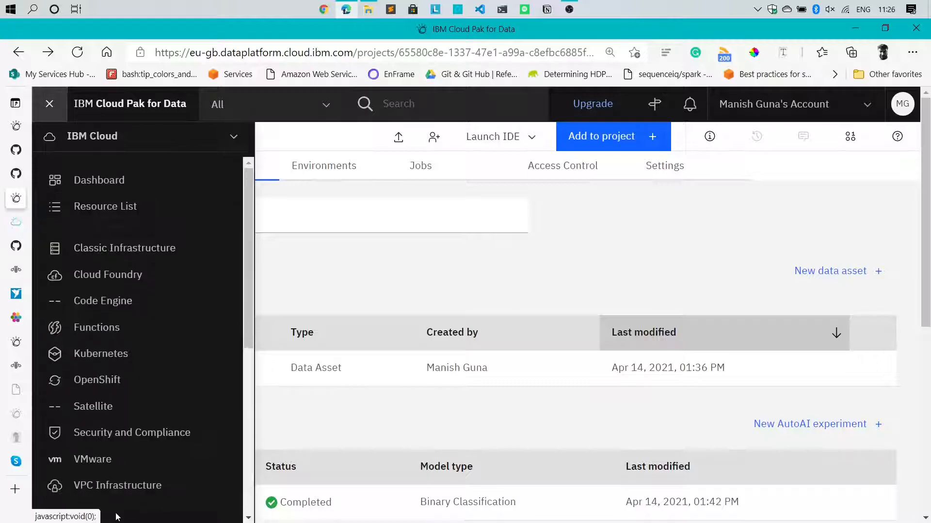
{"action": "scroll", "coordinate": [127, 329], "scroll_direction": "down", "scroll_amount": 5}
{"action": "scroll", "coordinate": [127, 329], "scroll_direction": "up", "scroll_amount": 5}
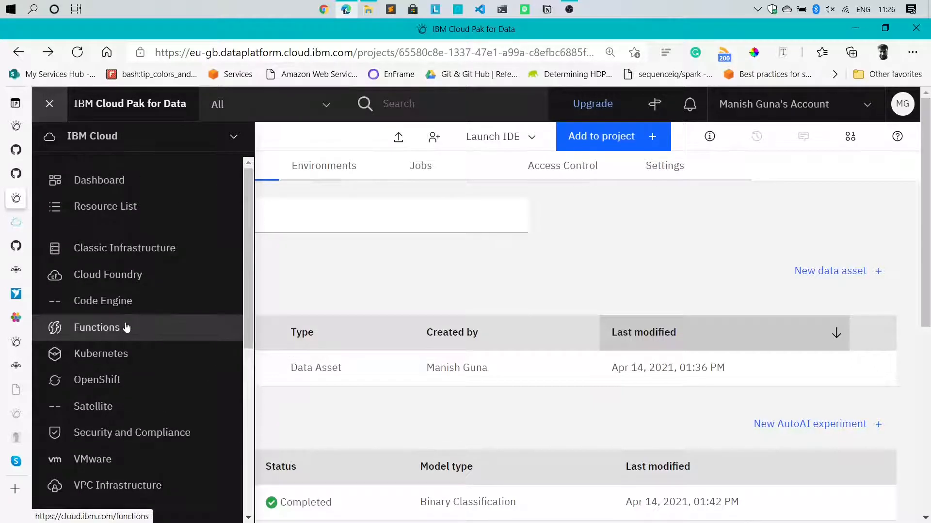
{"action": "left_click", "coordinate": [84, 185]}
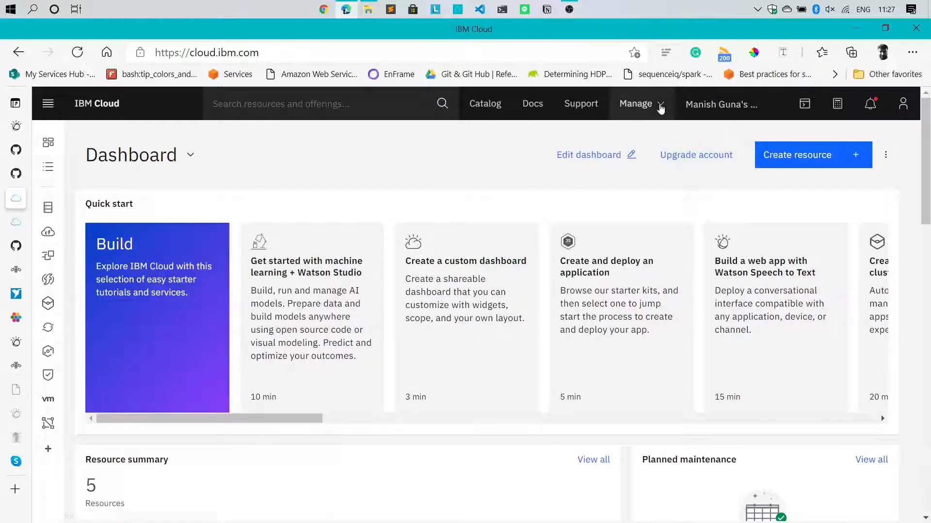
{"action": "left_click", "coordinate": [643, 105]}
{"action": "left_click", "coordinate": [649, 237]}
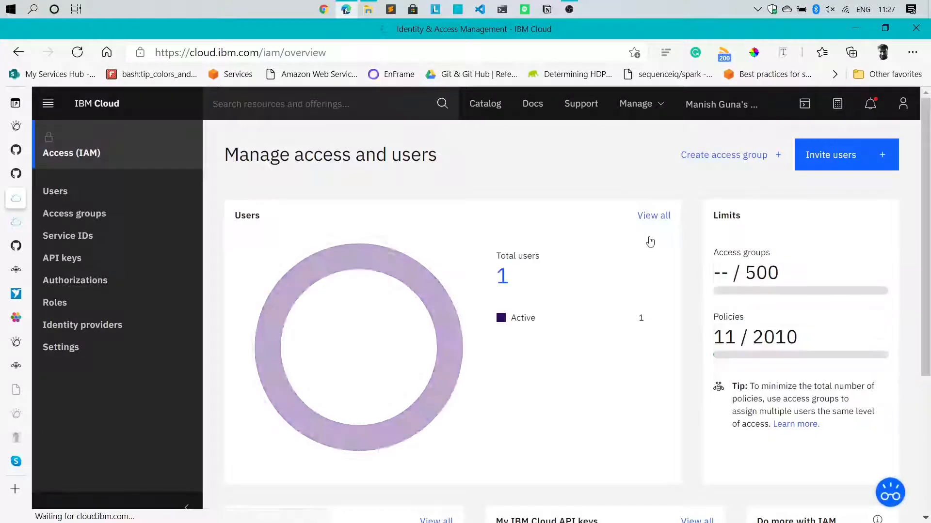
On the API keys page, create the 'Diabetes Prediction' key, copy it and download apikey.json
{"action": "left_click", "coordinate": [122, 261]}
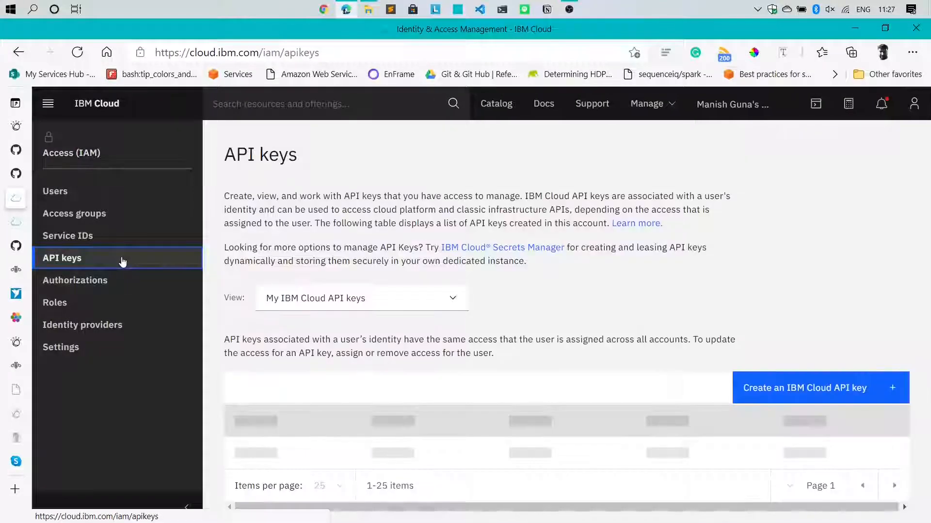
{"action": "left_click", "coordinate": [548, 418]}
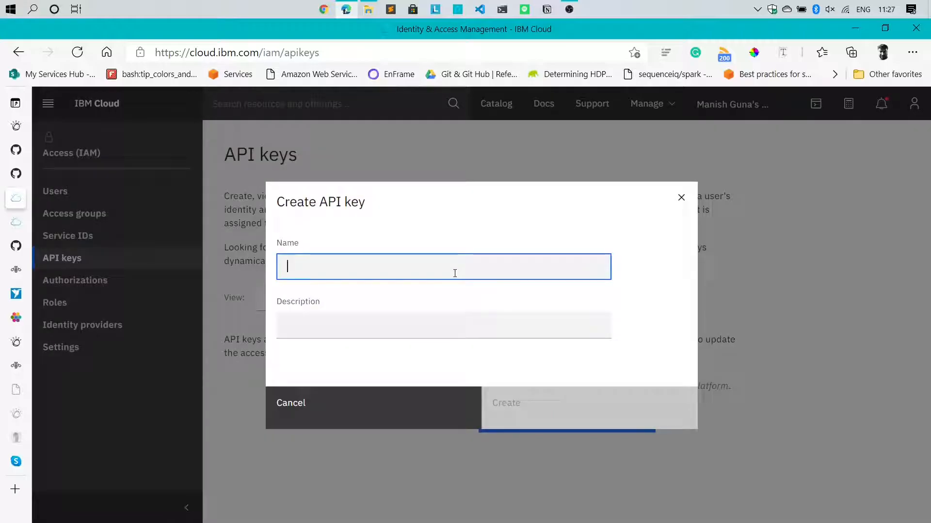
{"action": "type", "text": "Diabetes Pr"}
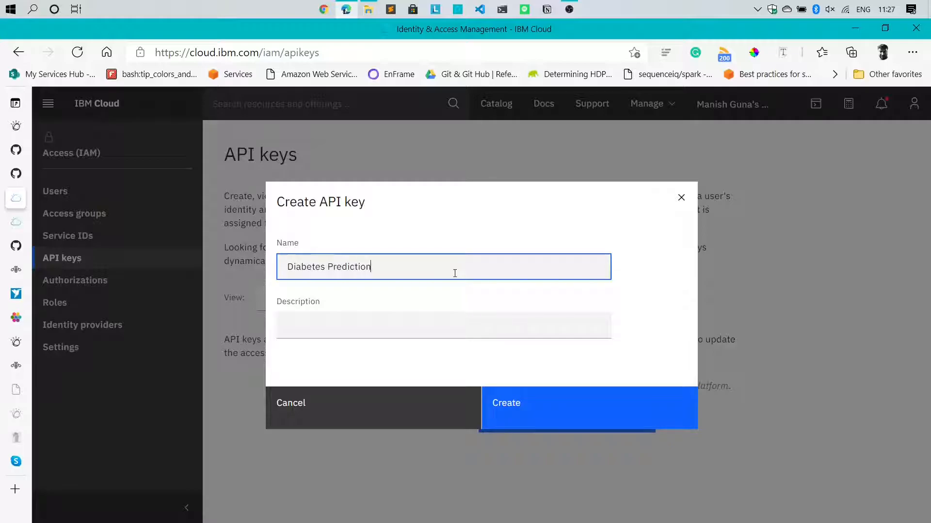
{"action": "type", "text": "ediction"}
{"action": "left_click", "coordinate": [576, 406]}
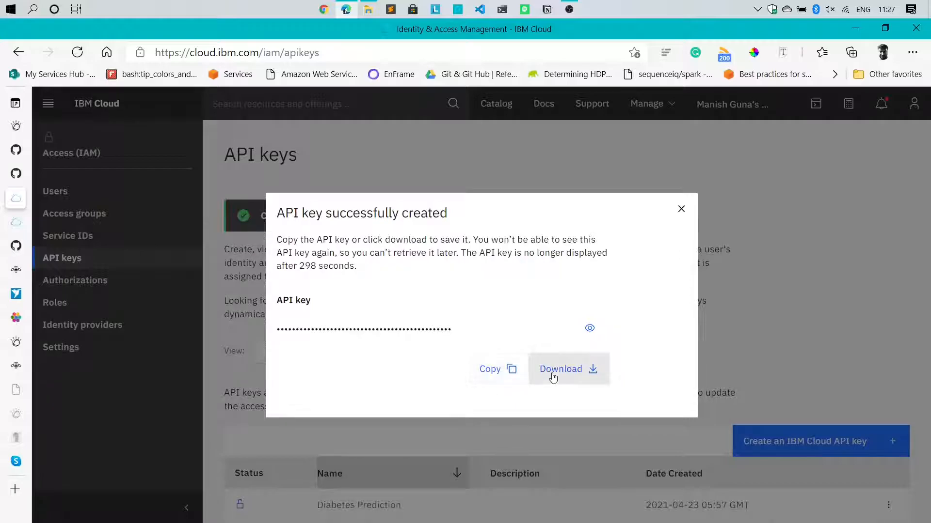
{"action": "left_click", "coordinate": [521, 376]}
{"action": "left_click", "coordinate": [573, 377]}
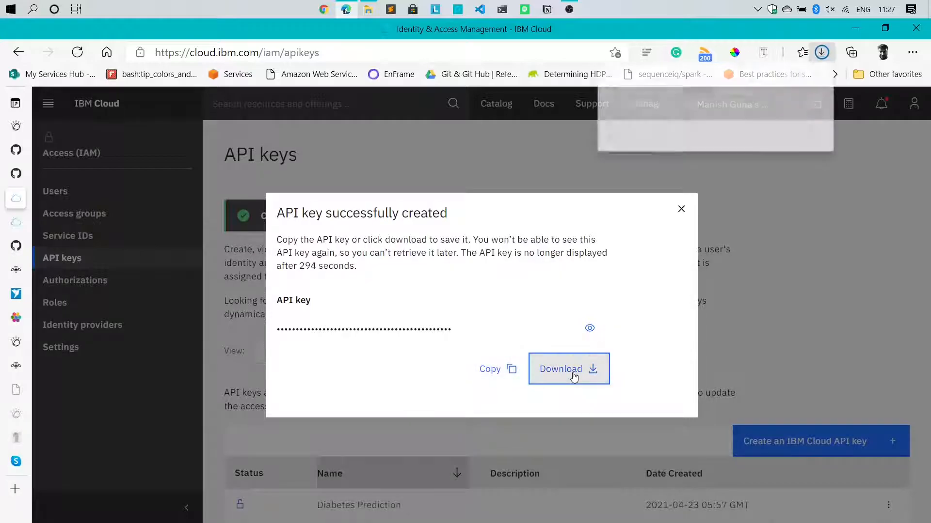
{"action": "left_click", "coordinate": [680, 211]}
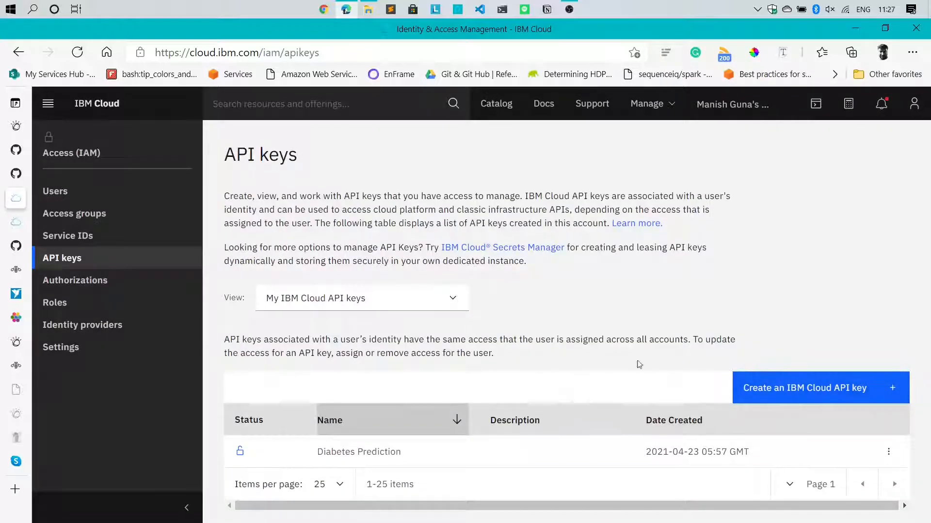
Paste the new API key over the placeholder in the notebook's api_key cell
{"action": "mouse_move", "coordinate": [10, 175]}
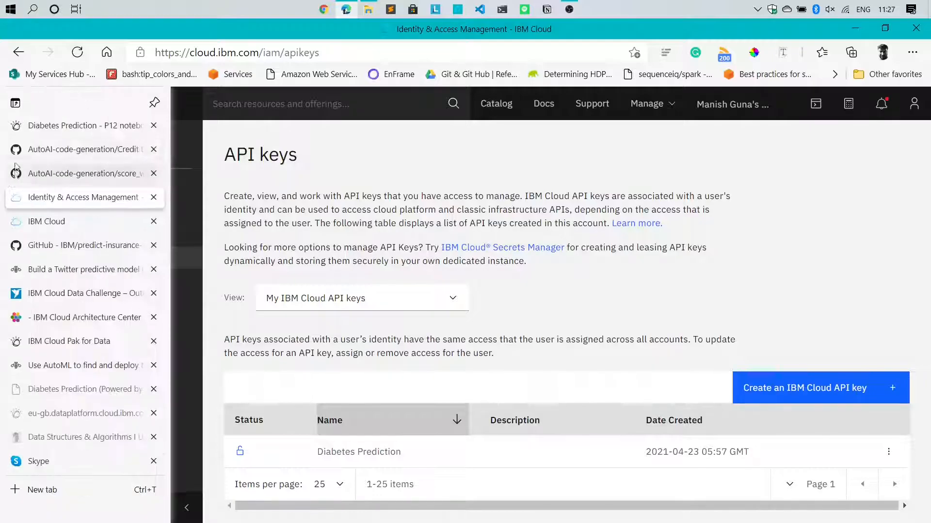
{"action": "left_click", "coordinate": [17, 125]}
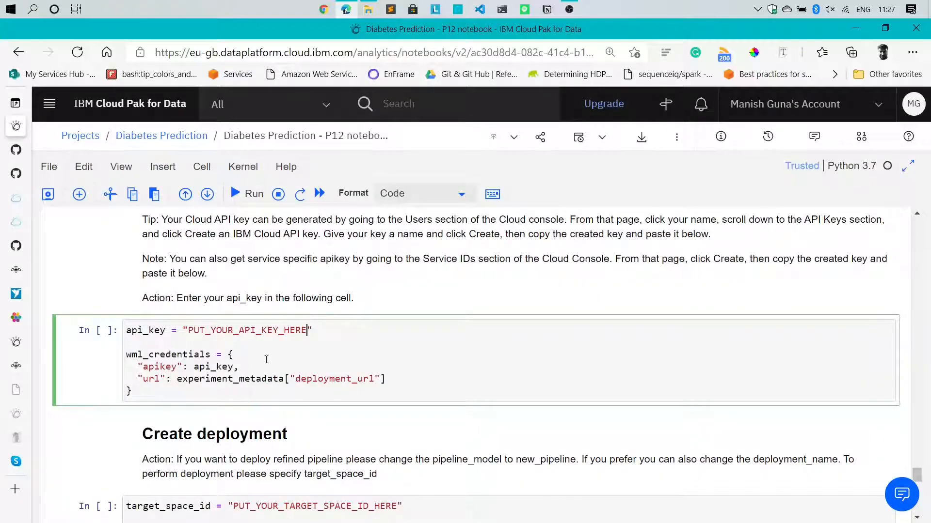
{"action": "double_click", "coordinate": [252, 331]}
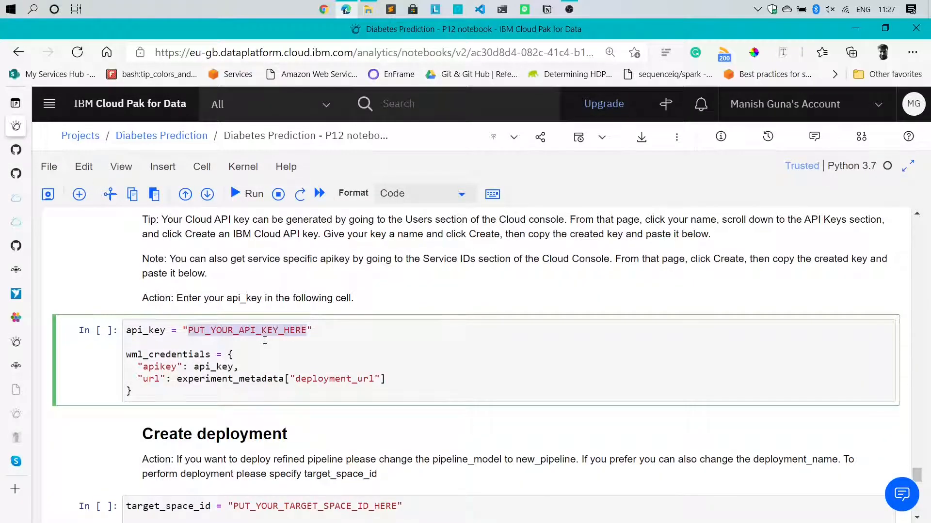
{"action": "key", "text": "ctrl+v"}
Search the notebook for experiment_metadata to inspect its definition, then return to the credentials cell
{"action": "scroll", "coordinate": [494, 391], "scroll_direction": "down", "scroll_amount": 3}
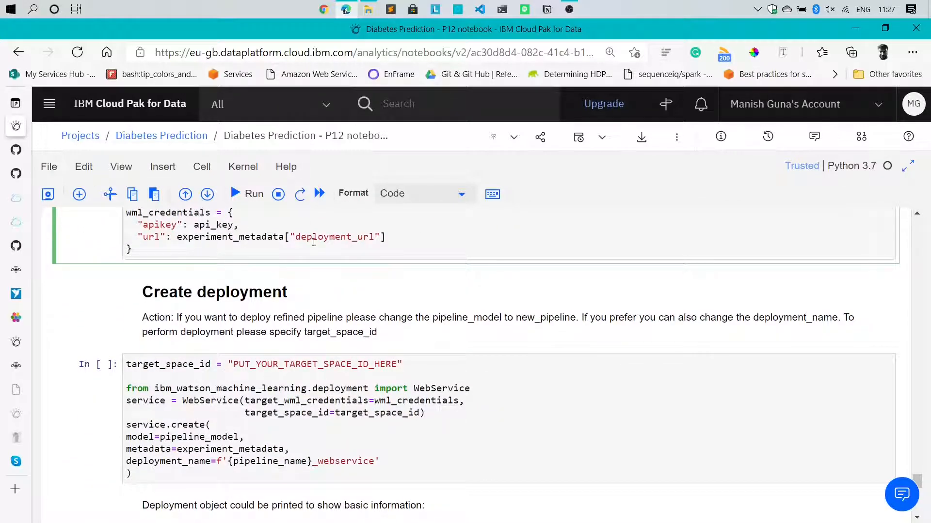
{"action": "left_click_drag", "start_coordinate": [431, 235], "coordinate": [128, 239]}
{"action": "double_click", "coordinate": [224, 236]}
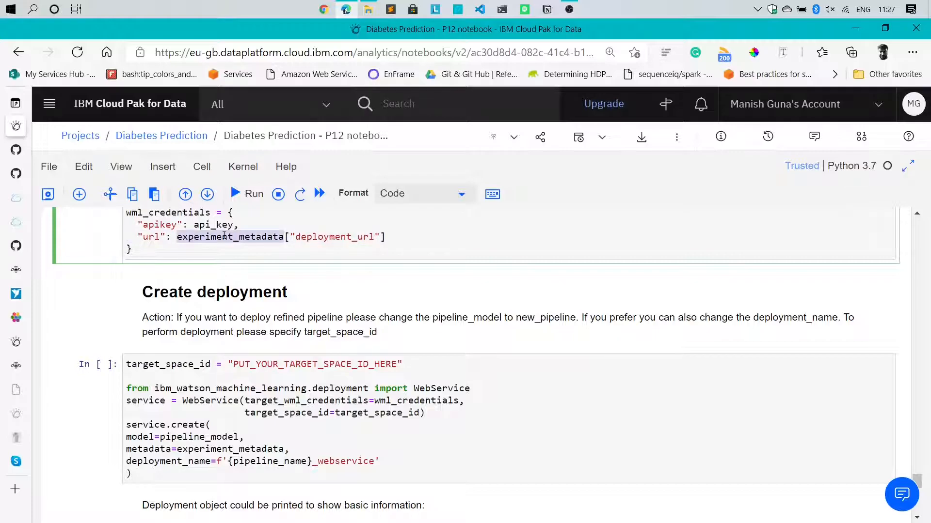
{"action": "key", "text": "ctrl+f"}
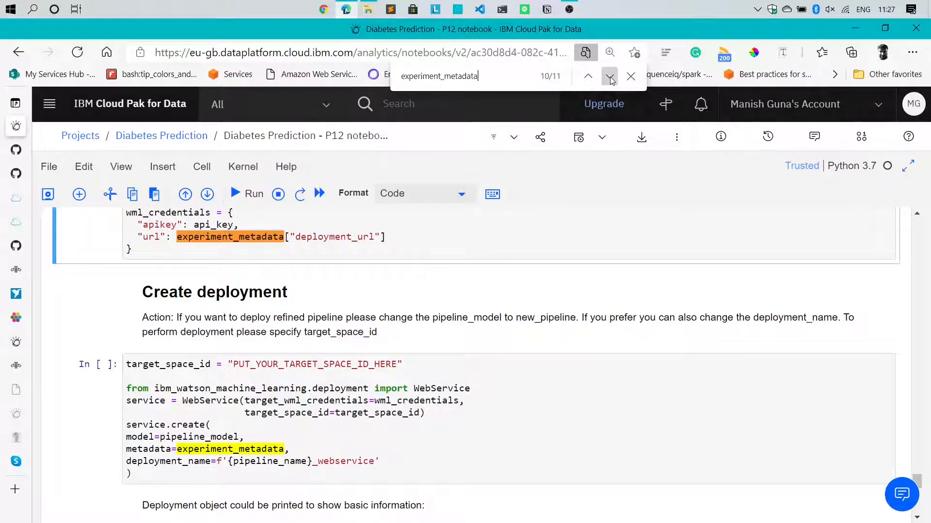
{"action": "left_click", "coordinate": [610, 77]}
{"action": "scroll", "coordinate": [368, 204], "scroll_direction": "down", "scroll_amount": 1}
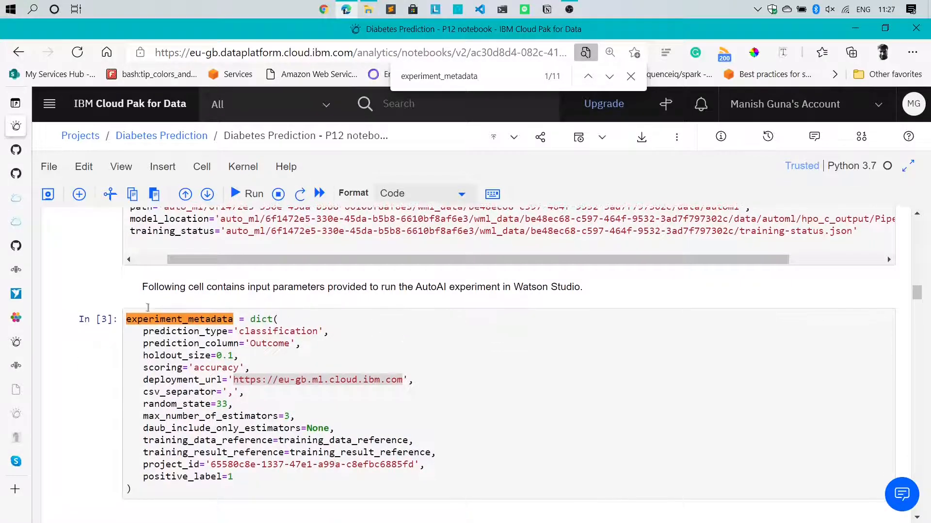
{"action": "left_click", "coordinate": [151, 320]}
{"action": "double_click", "coordinate": [184, 379]}
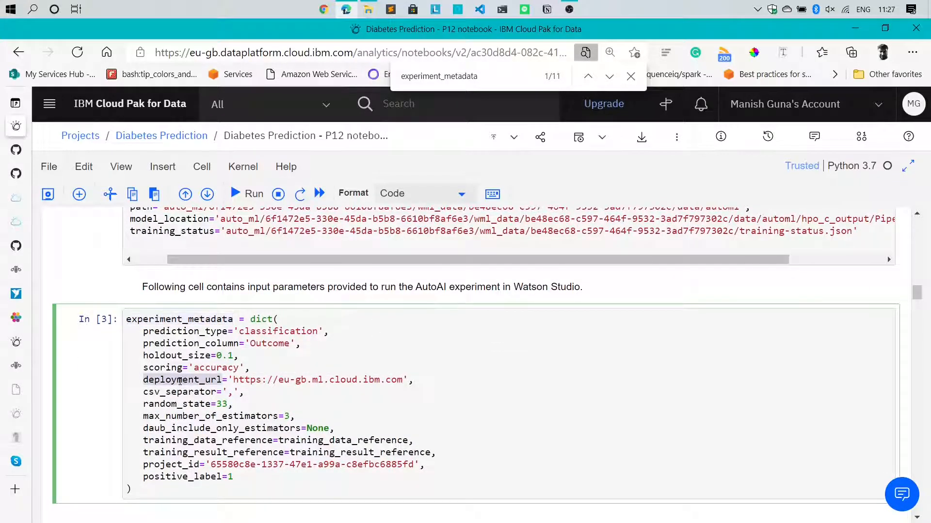
{"action": "left_click", "coordinate": [592, 81]}
{"action": "left_click", "coordinate": [592, 82]}
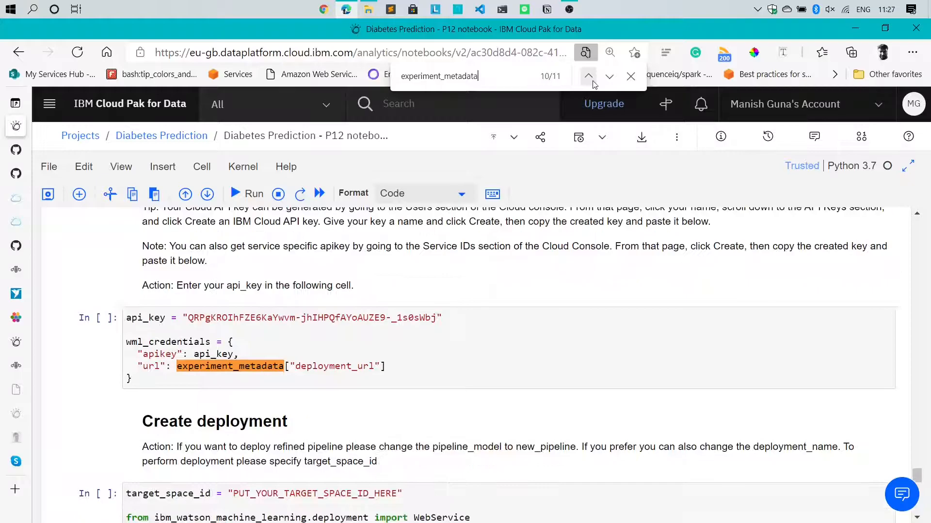
{"action": "left_click", "coordinate": [393, 385]}
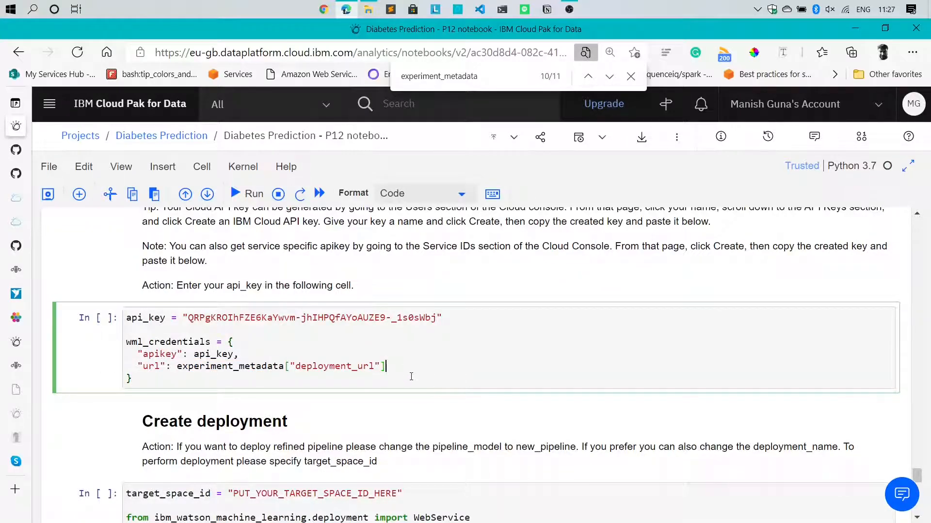
Scroll to the Create deployment cell and select the target_space_id placeholder
{"action": "scroll", "coordinate": [411, 377], "scroll_direction": "down", "scroll_amount": 2}
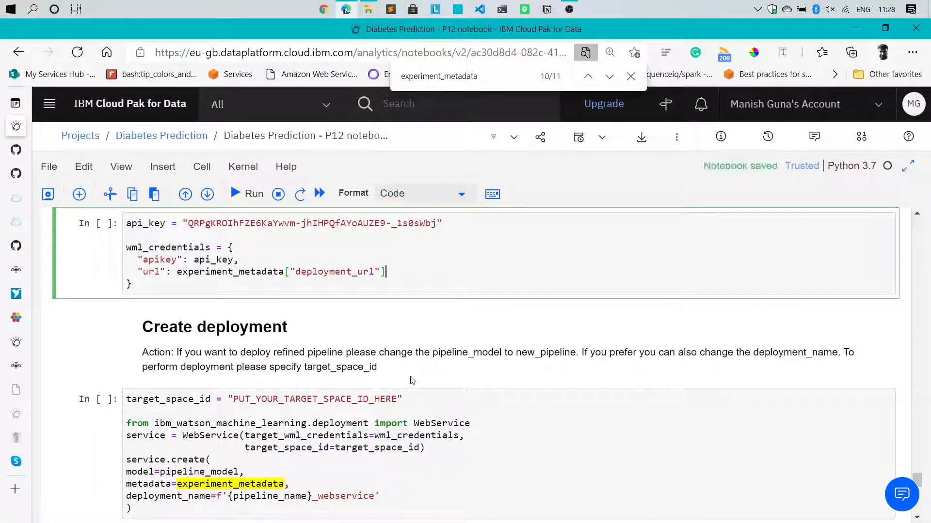
{"action": "scroll", "coordinate": [411, 380], "scroll_direction": "down", "scroll_amount": 3}
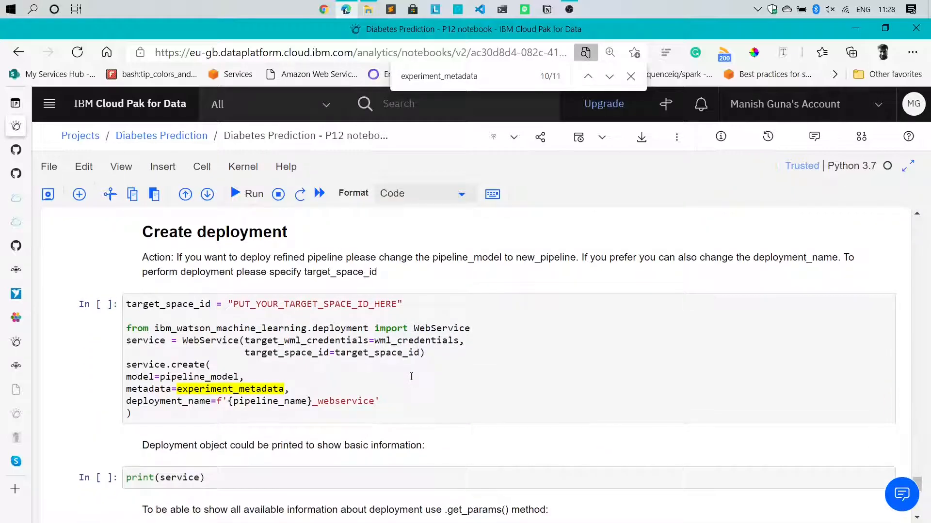
{"action": "scroll", "coordinate": [410, 378], "scroll_direction": "up", "scroll_amount": 2}
{"action": "scroll", "coordinate": [411, 377], "scroll_direction": "down", "scroll_amount": 1}
{"action": "left_click_drag", "start_coordinate": [396, 294], "coordinate": [125, 293]}
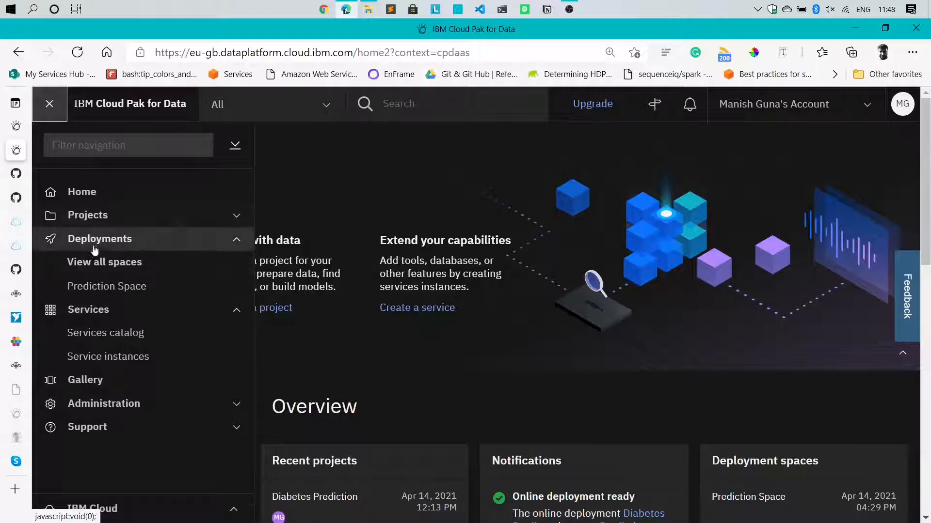
Open Prediction Space from the deployment spaces list and copy its ID from the page address
{"action": "left_click", "coordinate": [97, 262]}
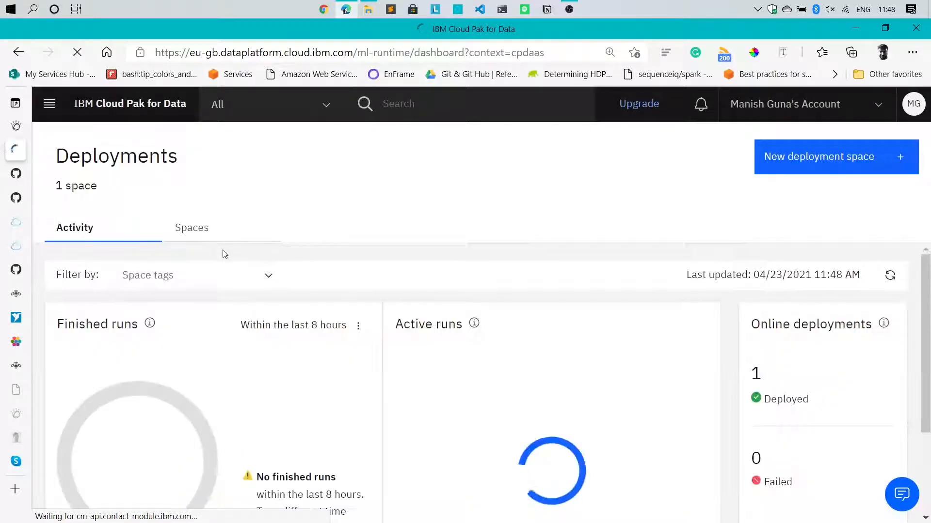
{"action": "left_click", "coordinate": [203, 231]}
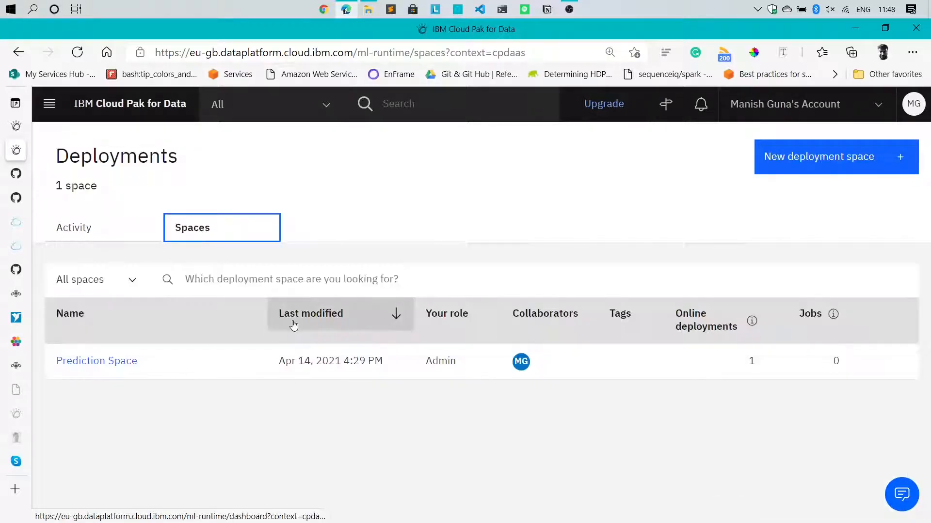
{"action": "left_click", "coordinate": [118, 365]}
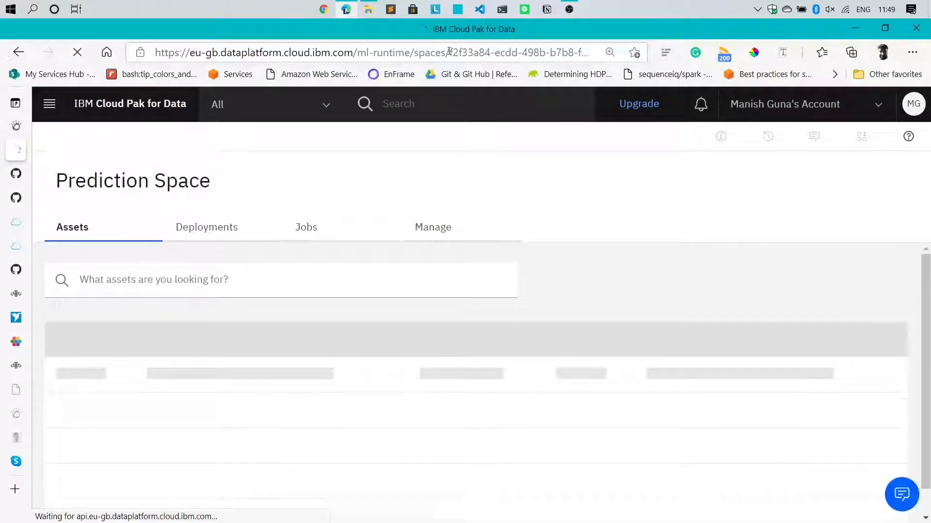
{"action": "mouse_move", "coordinate": [449, 52]}
{"action": "left_mouse_down"}
{"action": "mouse_move", "coordinate": [586, 60]}
{"action": "mouse_move", "coordinate": [458, 60]}
{"action": "left_mouse_up"}
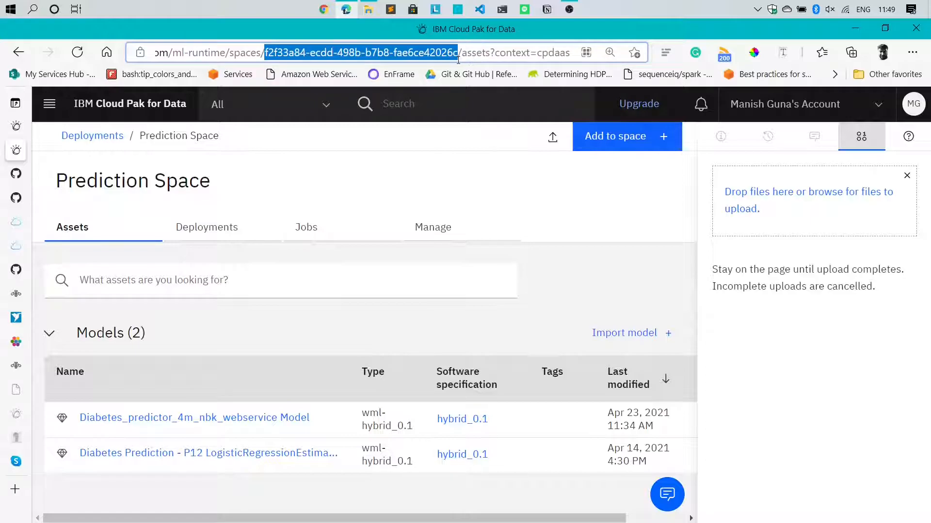
{"action": "left_click", "coordinate": [453, 198]}
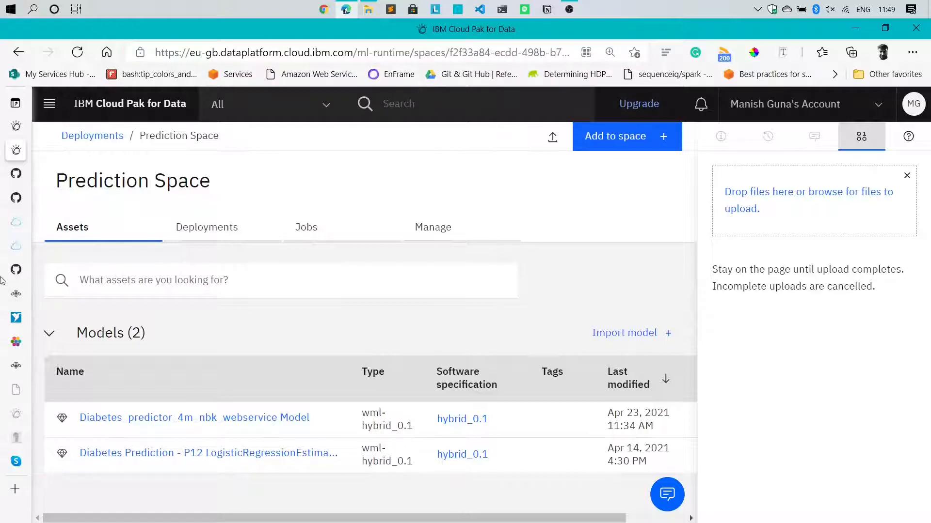
{"action": "left_click", "coordinate": [16, 126]}
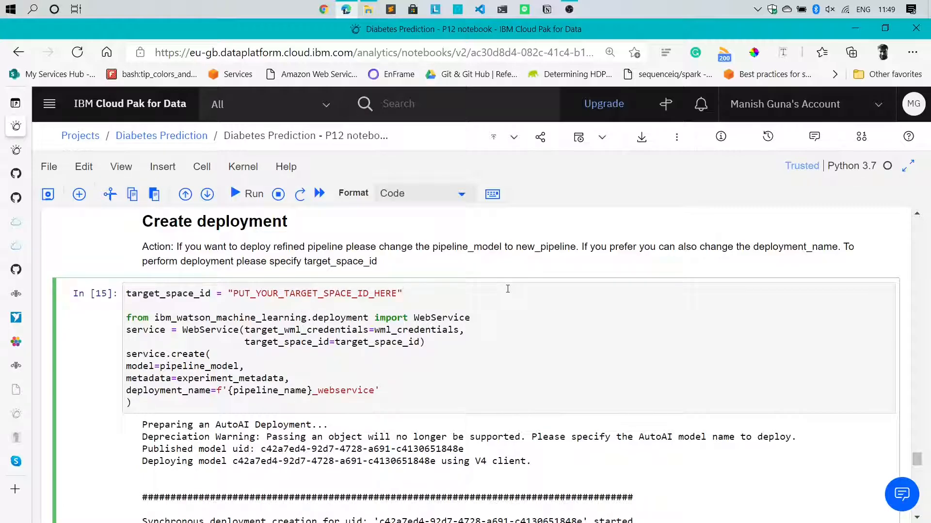
Put the Prediction Space ID into target_space_id and point the model argument at pipeline
{"action": "key", "text": "ctrl+z"}
{"action": "key", "text": "ctrl+z"}
{"action": "key", "text": "ctrl+z"}
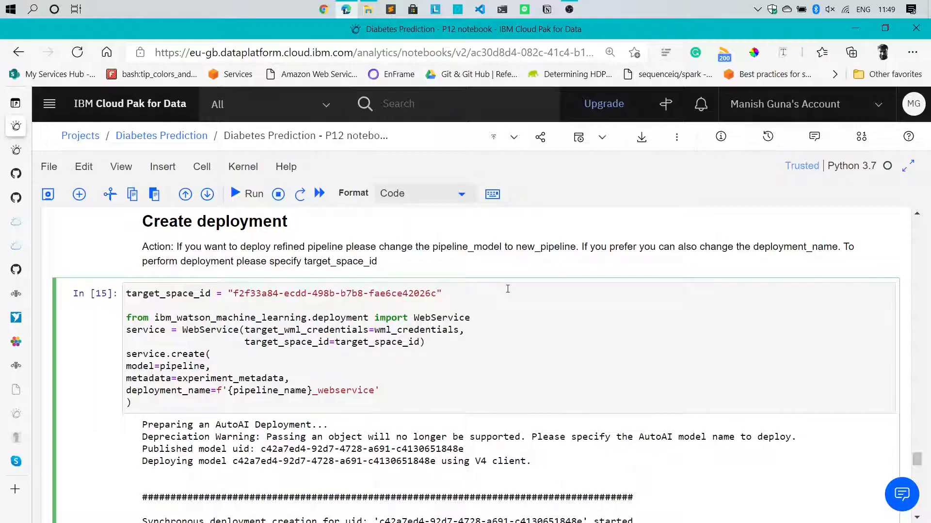
{"action": "left_click_drag", "start_coordinate": [236, 297], "coordinate": [432, 295]}
{"action": "left_click", "coordinate": [432, 295]}
{"action": "double_click", "coordinate": [190, 364]}
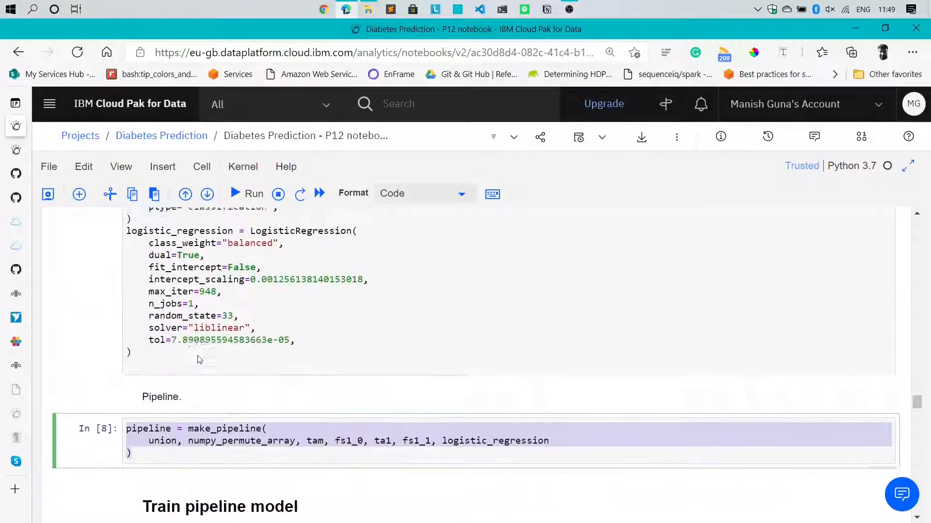
{"action": "scroll", "coordinate": [168, 354], "scroll_direction": "up", "scroll_amount": 1}
{"action": "scroll", "coordinate": [167, 354], "scroll_direction": "down", "scroll_amount": 3}
{"action": "left_click", "coordinate": [165, 347]}
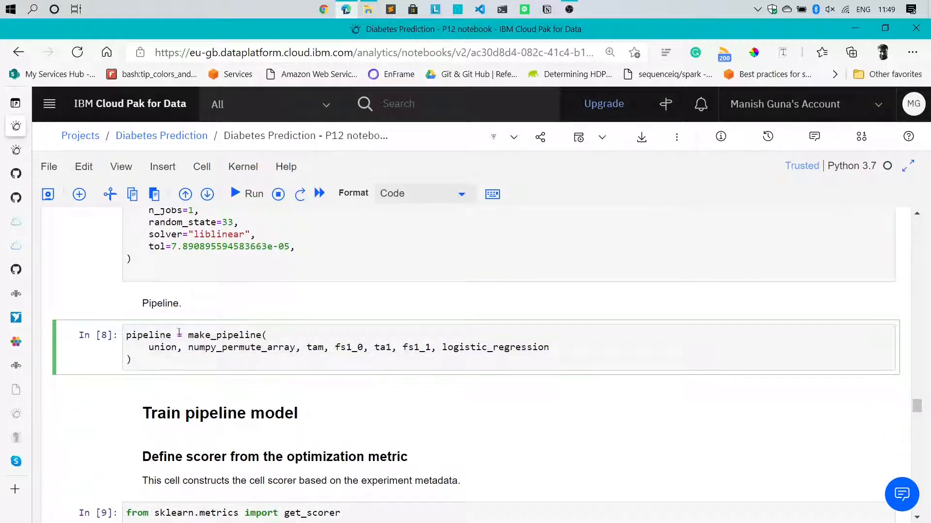
{"action": "double_click", "coordinate": [161, 335]}
{"action": "scroll", "coordinate": [250, 358], "scroll_direction": "down", "scroll_amount": 20}
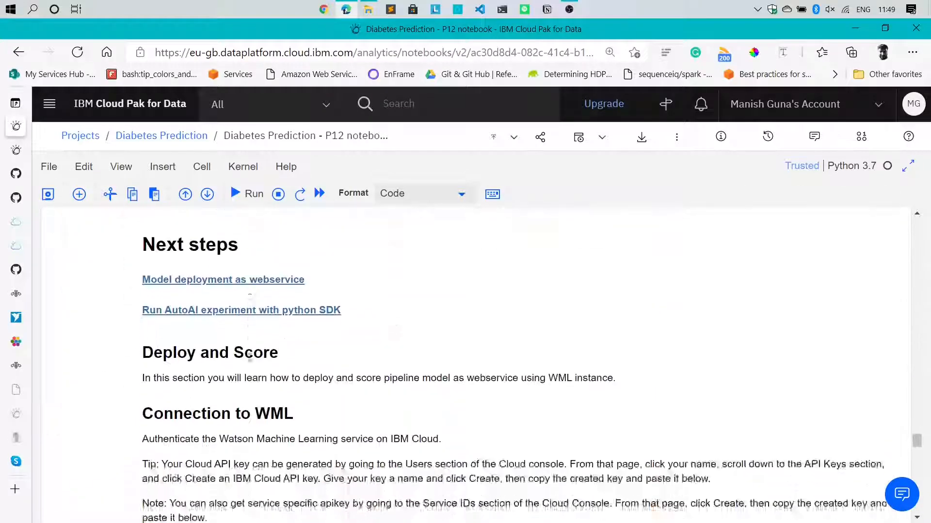
{"action": "scroll", "coordinate": [250, 358], "scroll_direction": "up", "scroll_amount": 2}
{"action": "scroll", "coordinate": [250, 361], "scroll_direction": "down", "scroll_amount": 1}
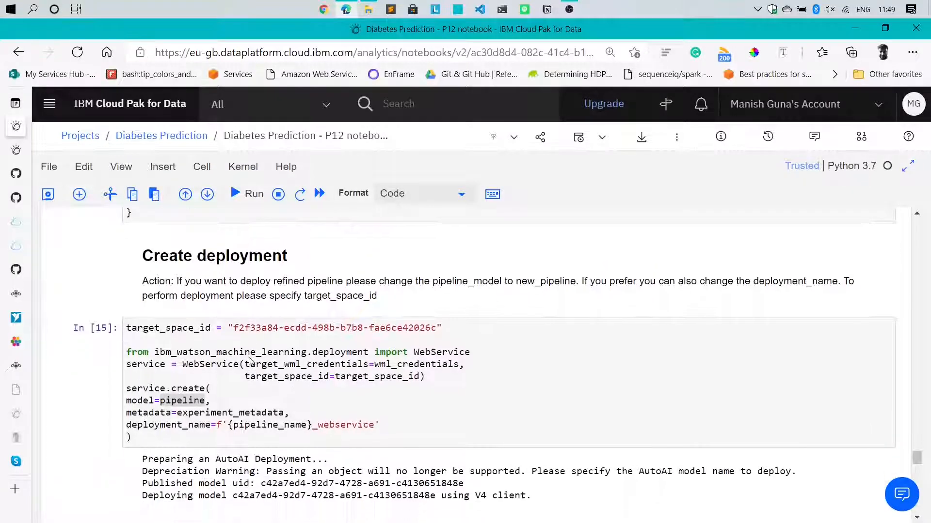
Add a pipeline_name line set to Diabetes_predictor_4m_nbk in the Create deployment cell
{"action": "left_click", "coordinate": [184, 410]}
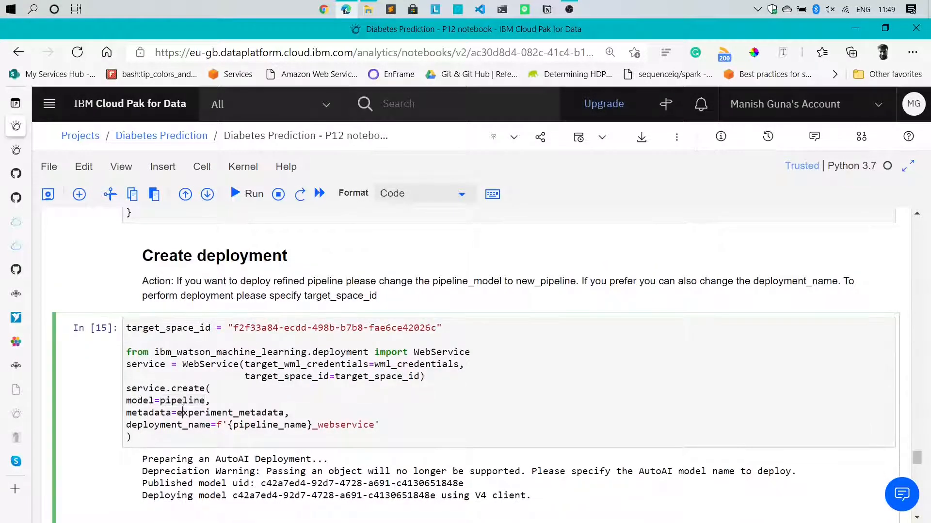
{"action": "double_click", "coordinate": [180, 402]}
{"action": "left_click", "coordinate": [285, 378]}
{"action": "key", "text": "ctrl+s"}
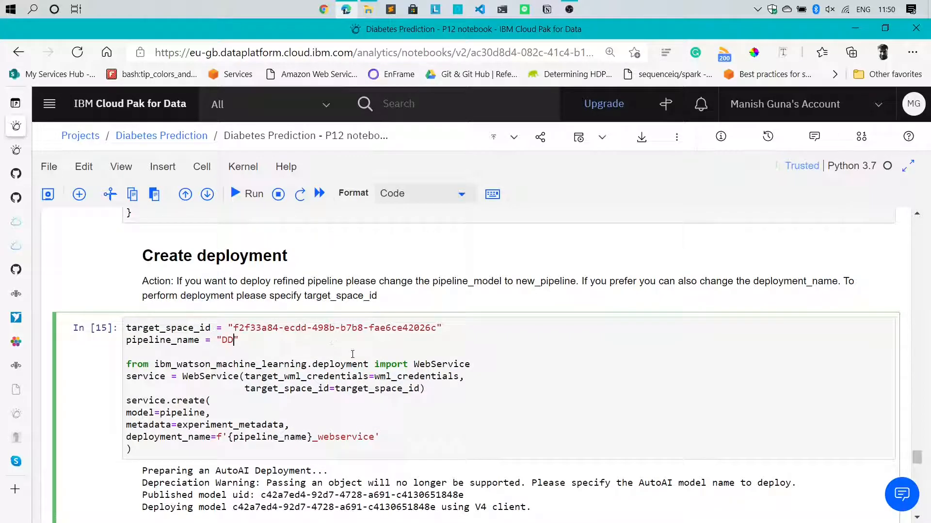
{"action": "double_click", "coordinate": [228, 341]}
{"action": "left_click", "coordinate": [224, 341]}
{"action": "type", "text": "iabetes _prefdic"}
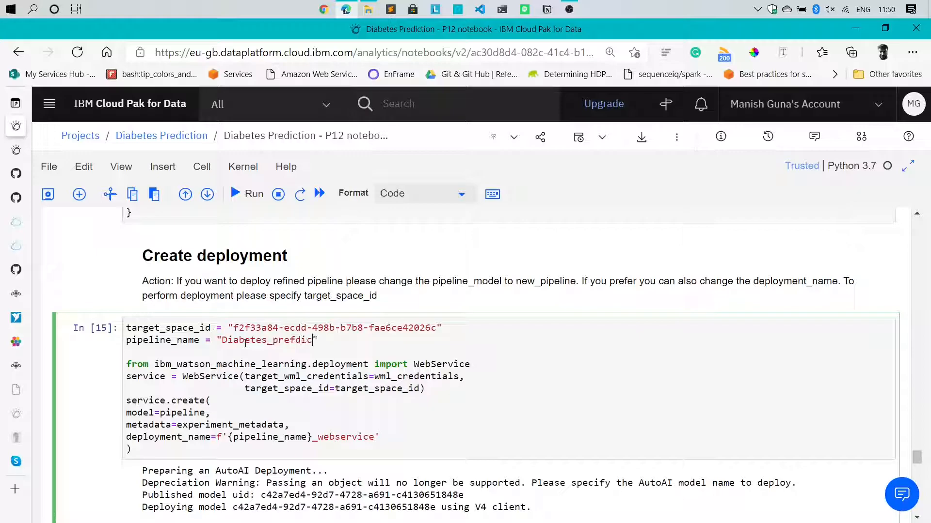
{"action": "type", "text": "dictio"}
{"action": "key", "text": "BackSpace"}
{"action": "type", "text": "or_fr"}
{"action": "type", "text": "4m_nbk"}
Run the Create deployment cell and review the deployment output
{"action": "left_click_drag", "start_coordinate": [317, 445], "coordinate": [177, 319]}
{"action": "left_click", "coordinate": [262, 388]}
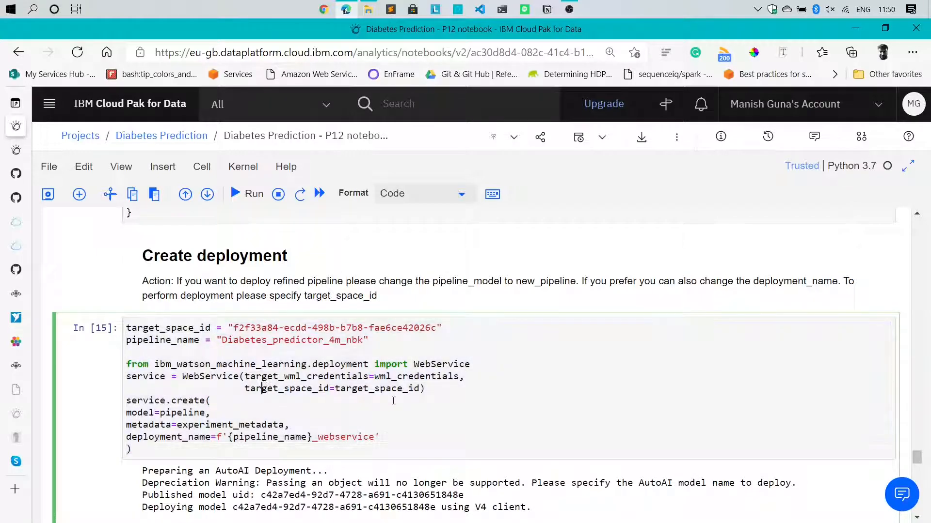
{"action": "double_click", "coordinate": [151, 401]}
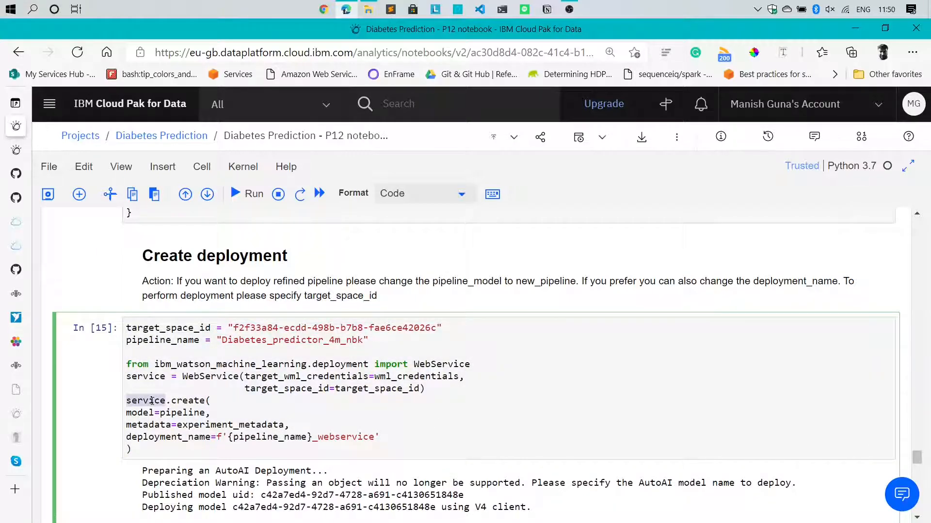
{"action": "double_click", "coordinate": [195, 400]}
{"action": "left_click", "coordinate": [178, 444]}
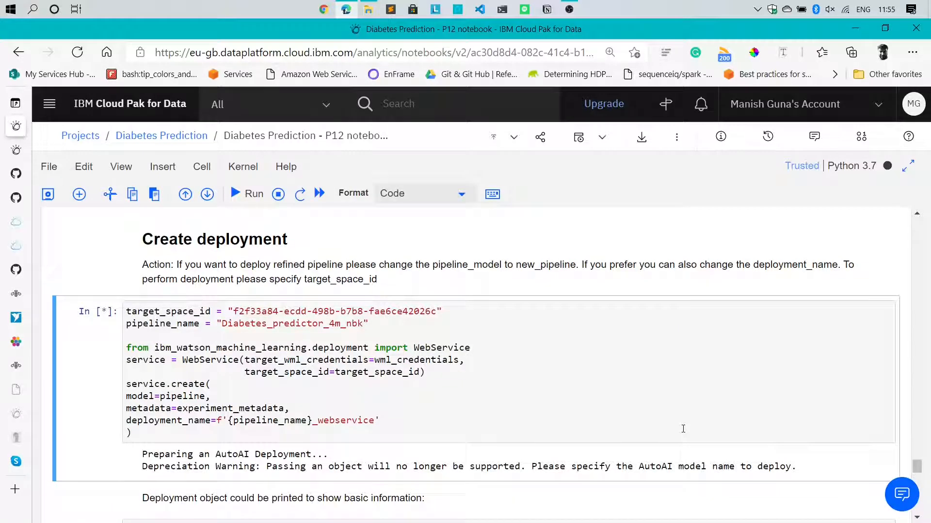
{"action": "scroll", "coordinate": [684, 431], "scroll_direction": "down", "scroll_amount": 1}
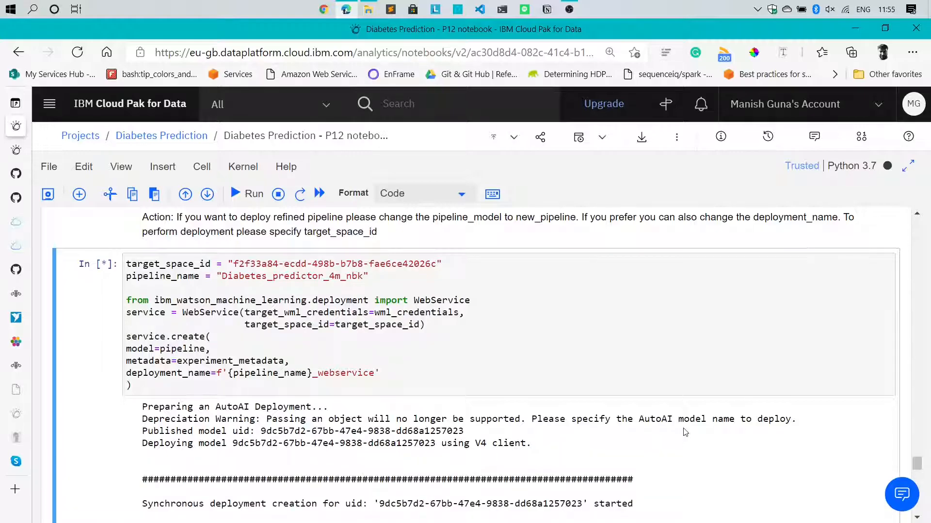
{"action": "scroll", "coordinate": [685, 432], "scroll_direction": "down", "scroll_amount": 1}
{"action": "scroll", "coordinate": [685, 431], "scroll_direction": "down", "scroll_amount": 2}
{"action": "left_click_drag", "start_coordinate": [685, 483], "coordinate": [153, 487]}
{"action": "left_click", "coordinate": [154, 486]}
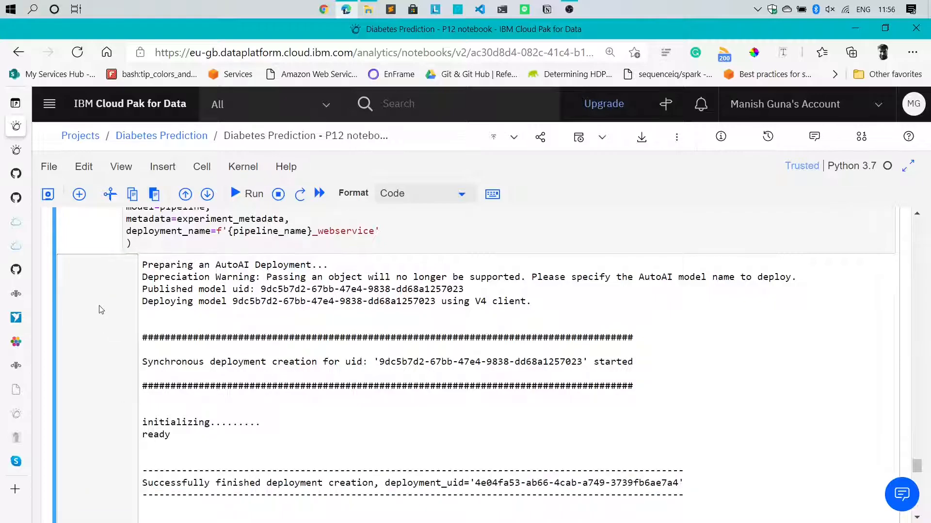
Open the new Diabetes_predictor_4m_nbk_webservice deployment's details in Prediction Space
{"action": "right_click", "coordinate": [92, 308]}
{"action": "left_click", "coordinate": [16, 150]}
{"action": "left_click", "coordinate": [223, 418]}
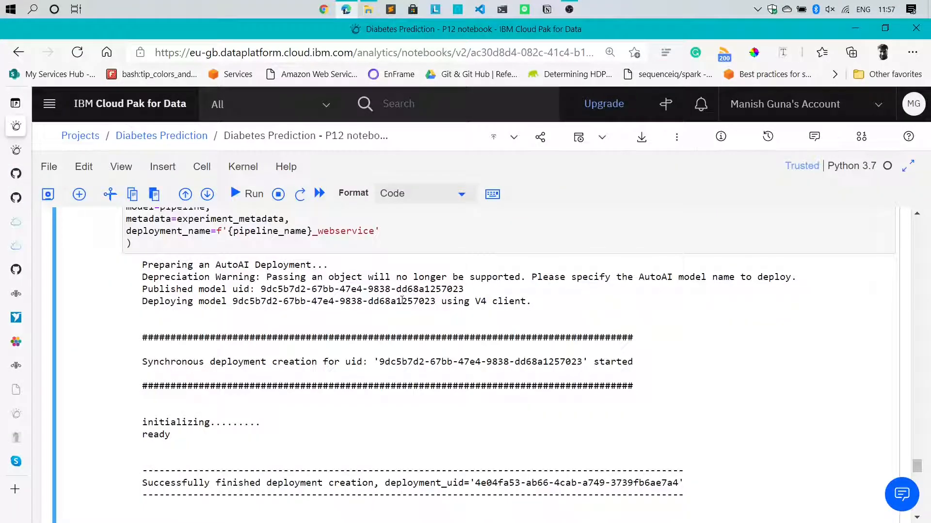
{"action": "scroll", "coordinate": [401, 334], "scroll_direction": "down", "scroll_amount": 3}
Sample five rows into test_df and print them in a new print(test_df) cell
{"action": "scroll", "coordinate": [403, 338], "scroll_direction": "down", "scroll_amount": 5}
{"action": "left_click", "coordinate": [217, 383]}
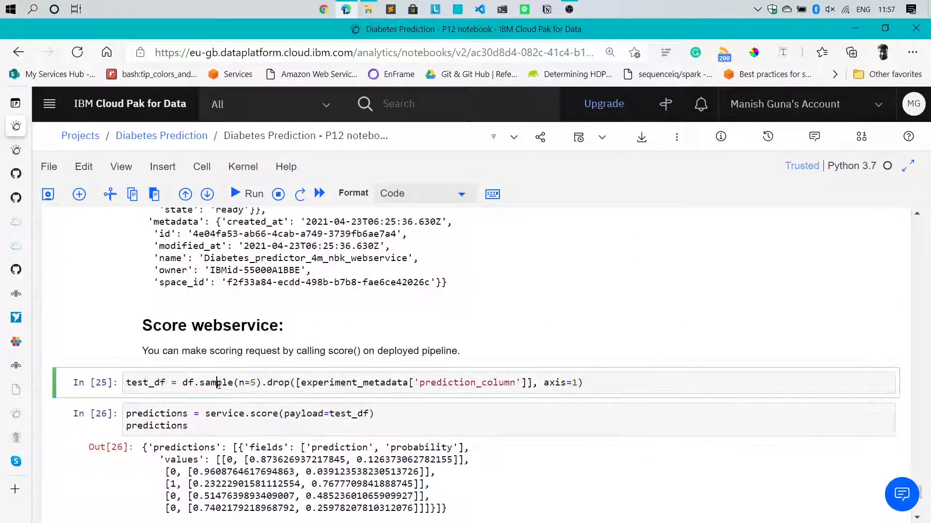
{"action": "key", "text": "ctrl+Return"}
{"action": "left_click", "coordinate": [79, 195]}
{"action": "left_click", "coordinate": [237, 412]}
{"action": "type", "text": "print(test_df"}
{"action": "key", "text": "ctrl+Return"}
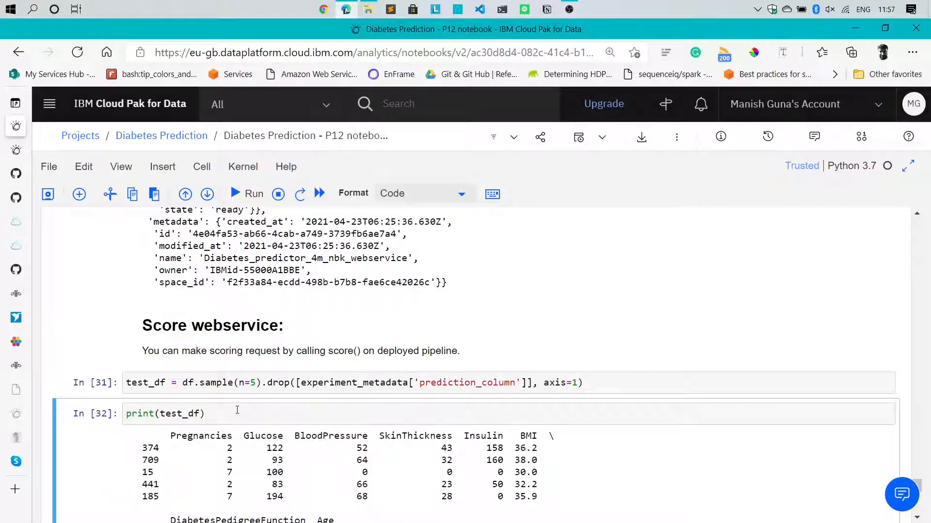
{"action": "scroll", "coordinate": [237, 410], "scroll_direction": "down", "scroll_amount": 2}
{"action": "left_click_drag", "start_coordinate": [338, 484], "coordinate": [143, 342]}
{"action": "left_click", "coordinate": [327, 389]}
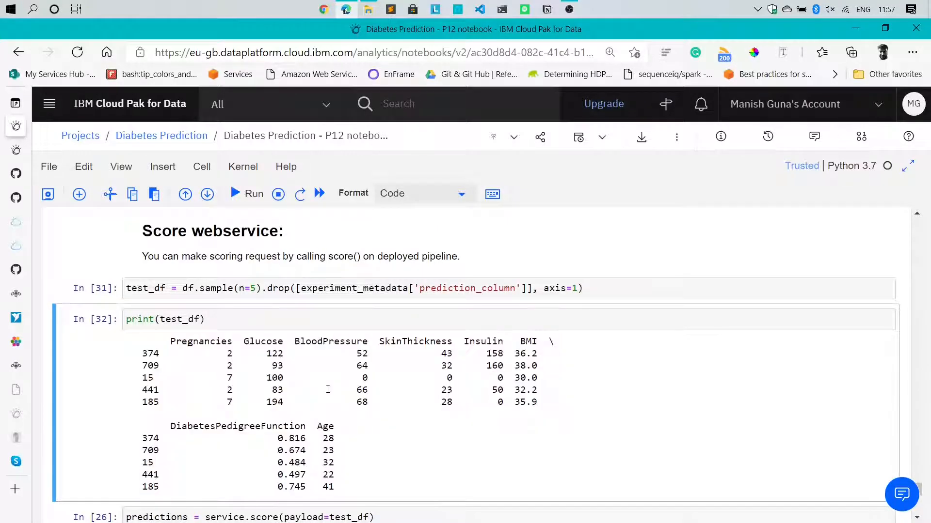
Score the sample rows against the web service and review the returned predictions
{"action": "left_click", "coordinate": [301, 518]}
{"action": "scroll", "coordinate": [335, 460], "scroll_direction": "down", "scroll_amount": 3}
{"action": "key", "text": "ctrl+Return"}
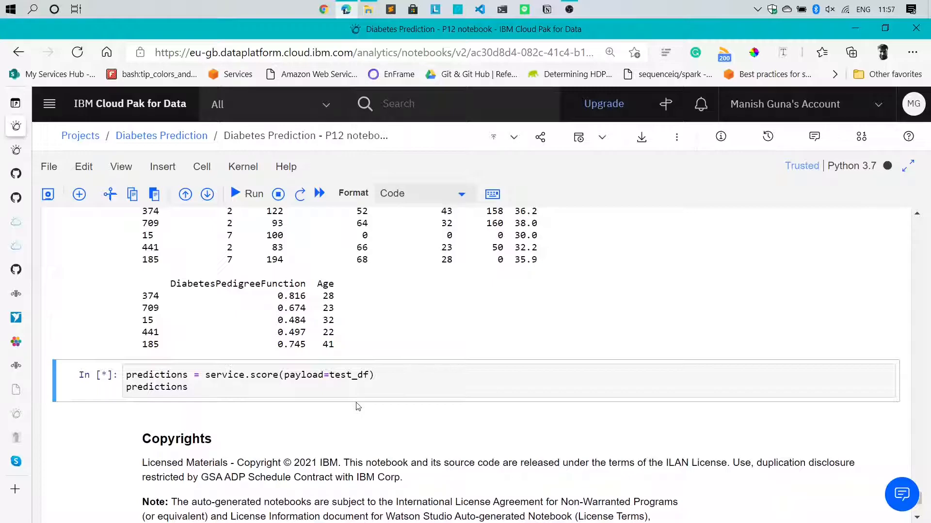
{"action": "scroll", "coordinate": [358, 406], "scroll_direction": "up", "scroll_amount": 1}
{"action": "left_click_drag", "start_coordinate": [196, 260], "coordinate": [274, 354]}
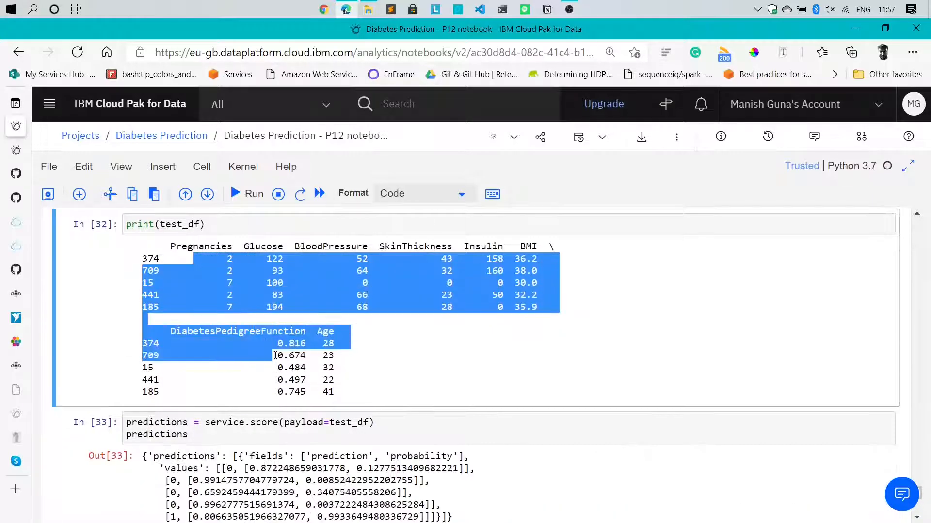
{"action": "left_click", "coordinate": [274, 354]}
{"action": "scroll", "coordinate": [275, 354], "scroll_direction": "down", "scroll_amount": 3}
{"action": "left_click", "coordinate": [230, 326]}
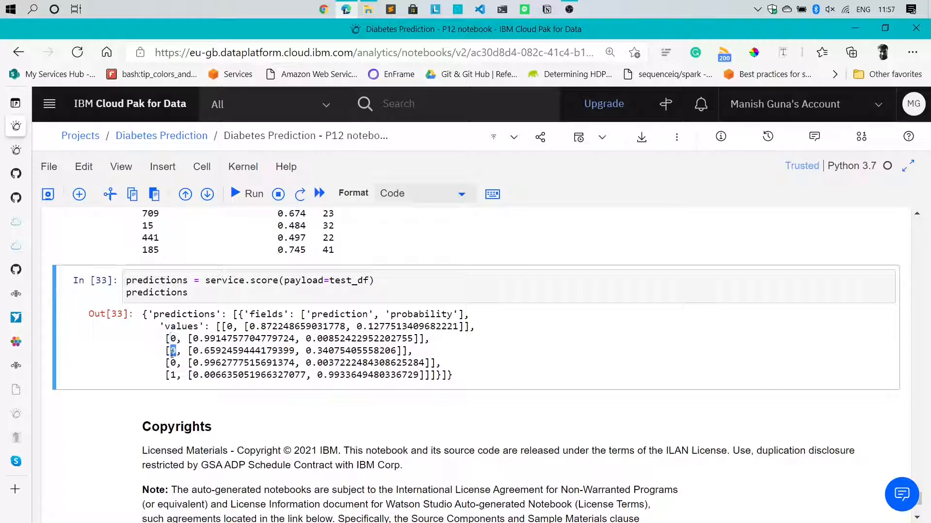
{"action": "left_click_drag", "start_coordinate": [172, 363], "coordinate": [177, 375]}
{"action": "scroll", "coordinate": [245, 396], "scroll_direction": "up", "scroll_amount": 1}
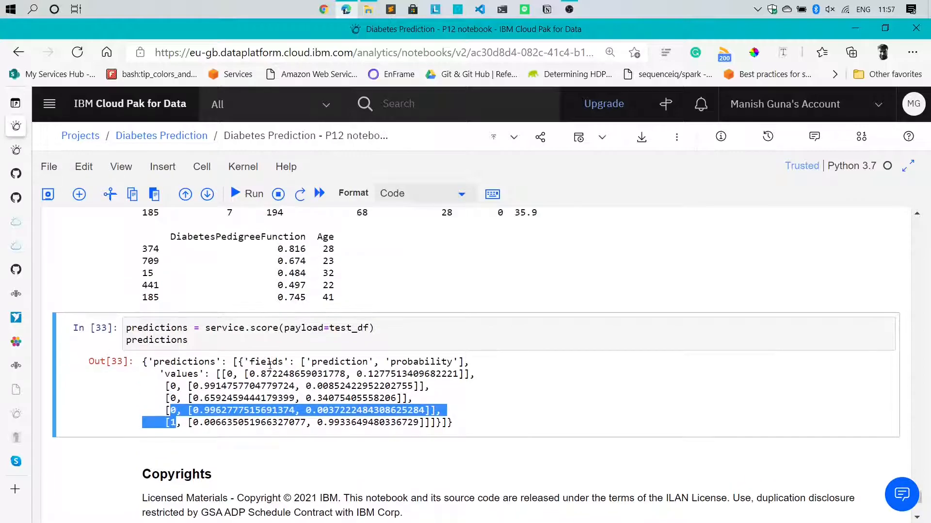
{"action": "scroll", "coordinate": [244, 397], "scroll_direction": "up", "scroll_amount": 2}
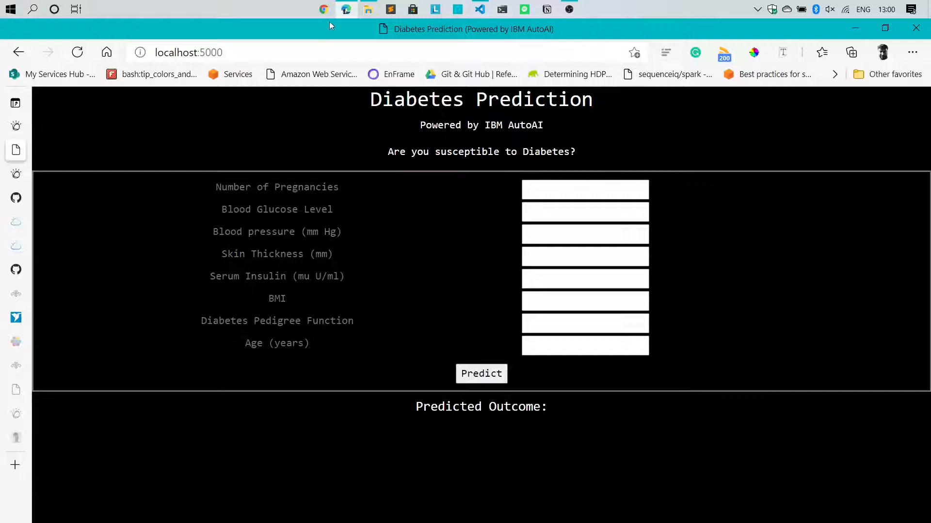
Enter row 374's first values into the form: pregnancies 2, glucose 122, blood pressure 52
{"action": "mouse_move", "coordinate": [346, 11]}
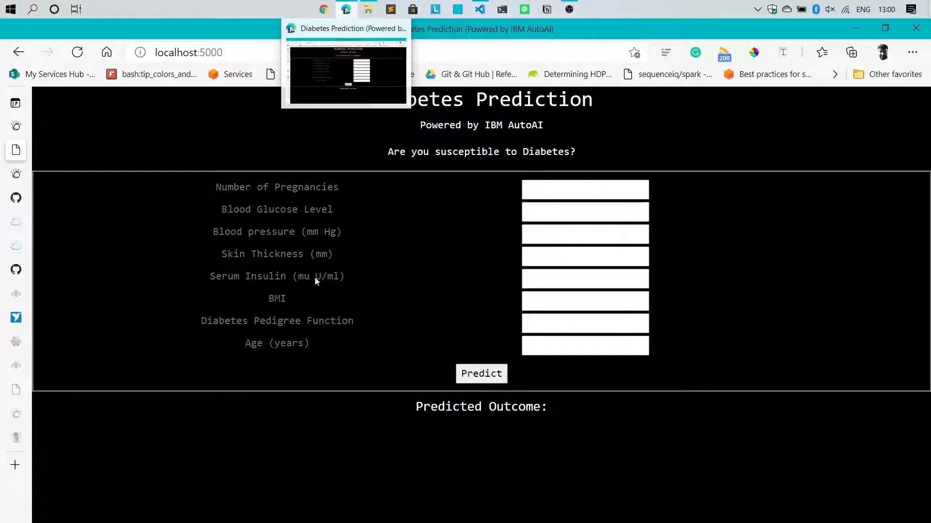
{"action": "left_click", "coordinate": [297, 337]}
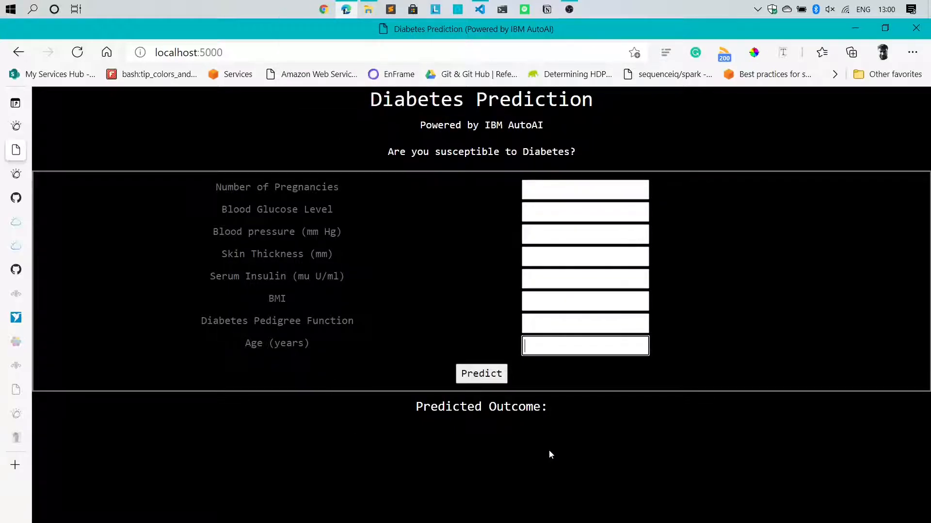
{"action": "left_click", "coordinate": [589, 190]}
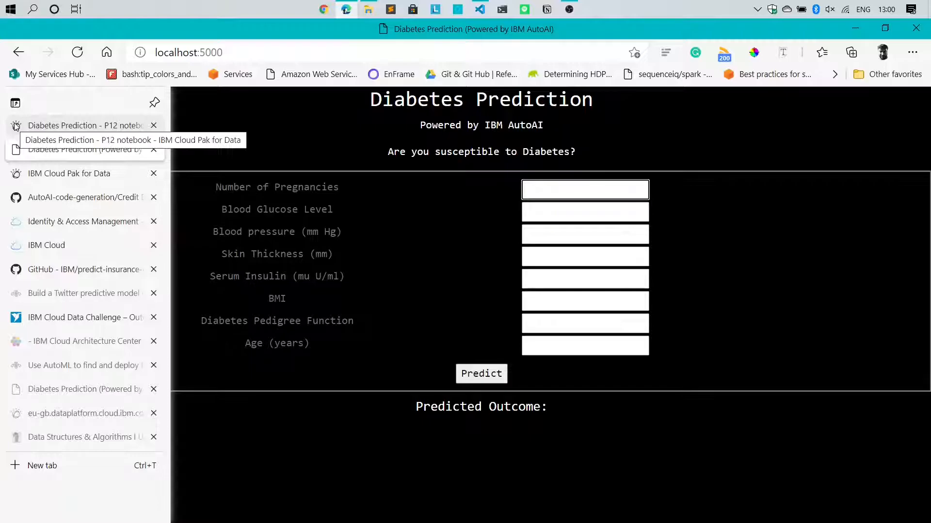
{"action": "left_click", "coordinate": [67, 126]}
{"action": "left_click_drag", "start_coordinate": [222, 270], "coordinate": [550, 277]}
{"action": "left_click", "coordinate": [475, 275]}
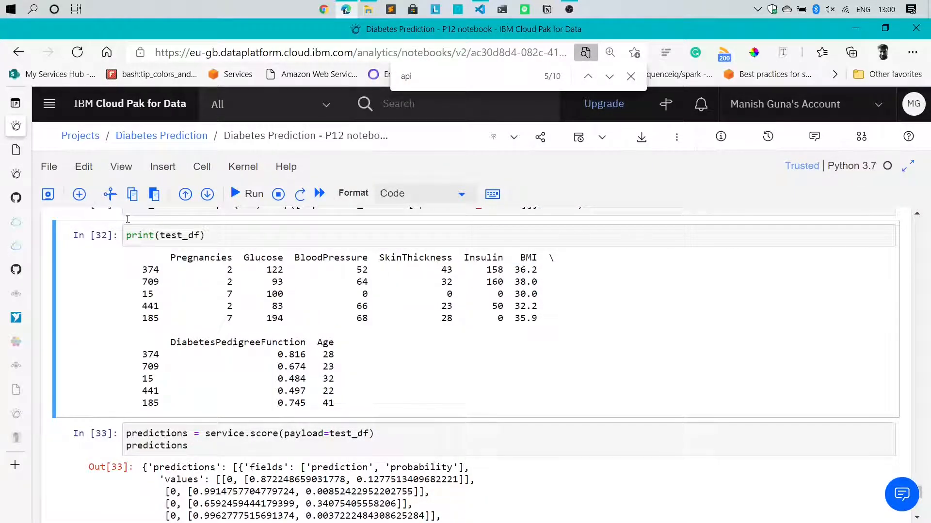
{"action": "left_click", "coordinate": [19, 148]}
{"action": "type", "text": "2"}
{"action": "key", "text": "Tab"}
{"action": "type", "text": "122"}
{"action": "key", "text": "Tab"}
{"action": "type", "text": "52"}
{"action": "key", "text": "Tab"}
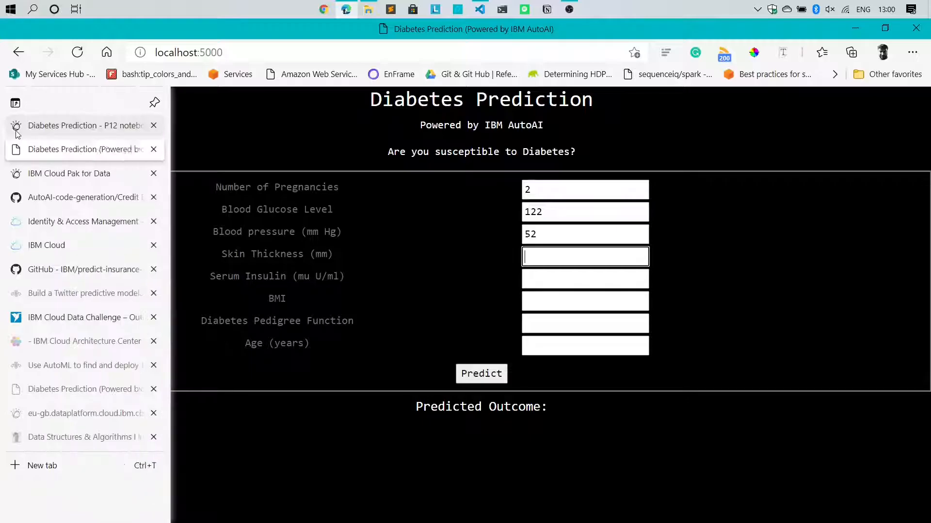
Fill in skin thickness 43, insulin 158, BMI 36.2, pedigree 0.816 and age 28
{"action": "left_click", "coordinate": [17, 126]}
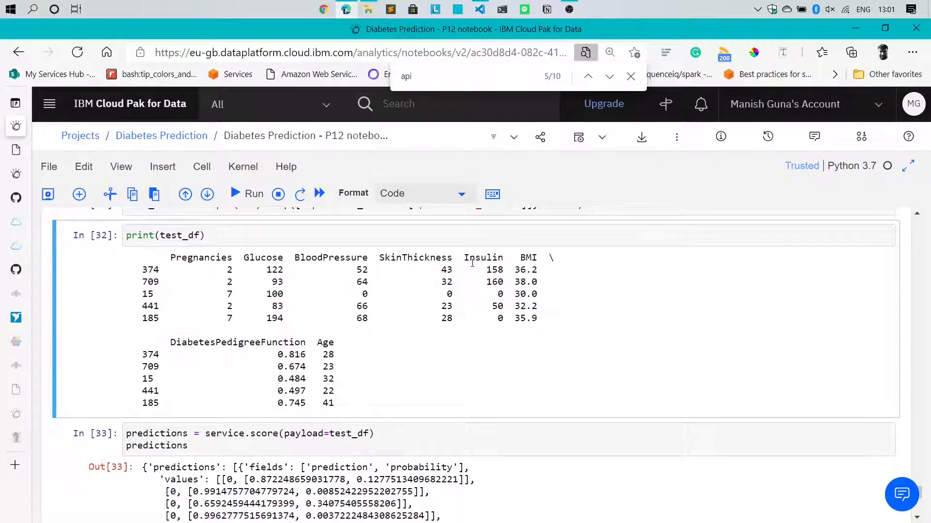
{"action": "left_click", "coordinate": [19, 153]}
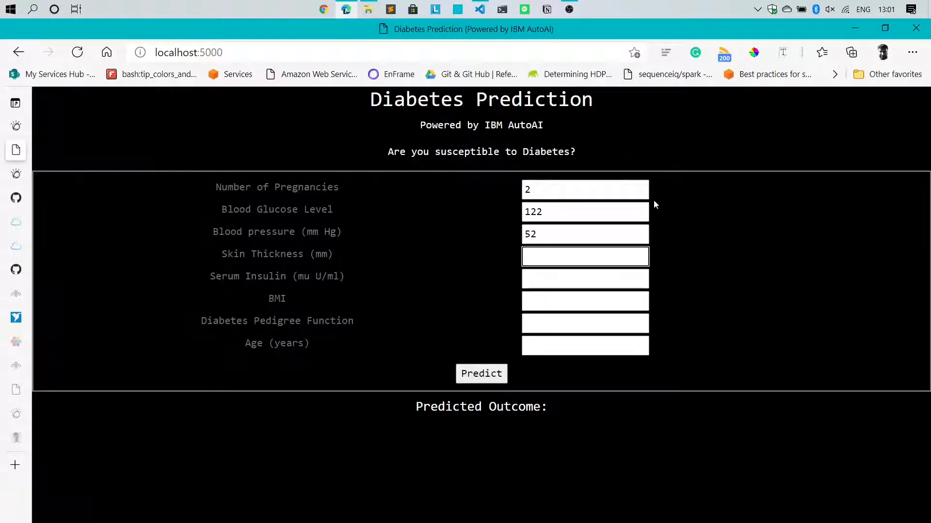
{"action": "type", "text": "43"}
{"action": "key", "text": "Tab"}
{"action": "type", "text": "158"}
{"action": "key", "text": "Tab"}
{"action": "type", "text": "36.2"}
{"action": "key", "text": "Tab"}
{"action": "left_click", "coordinate": [15, 127]}
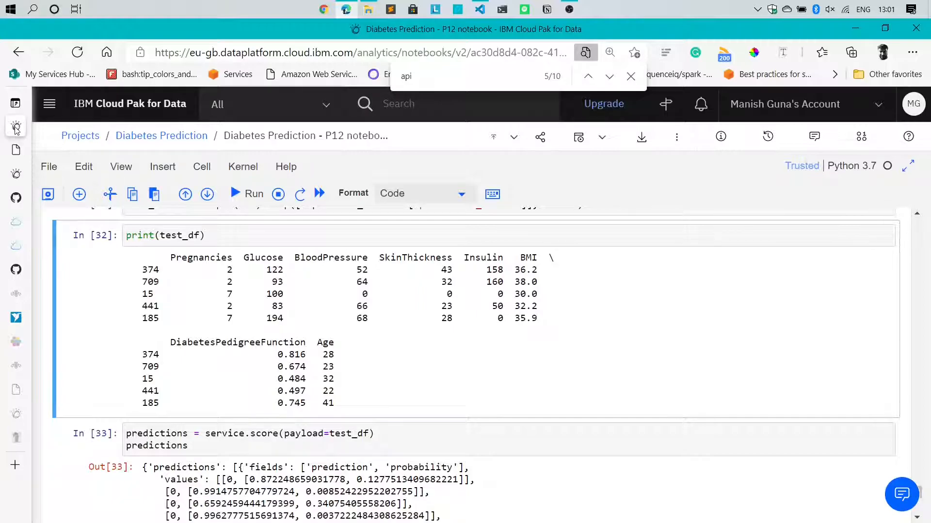
{"action": "left_click", "coordinate": [16, 150]}
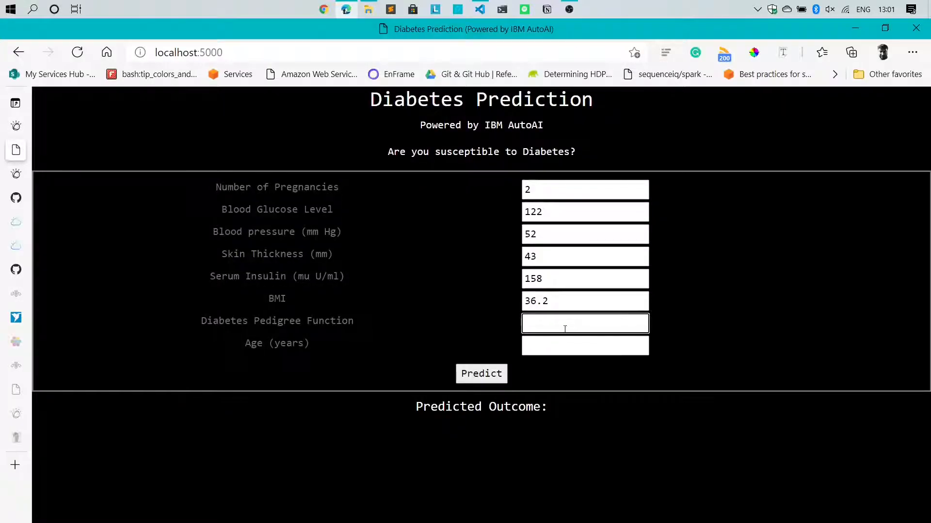
{"action": "type", "text": "0.816"}
{"action": "key", "text": "Tab"}
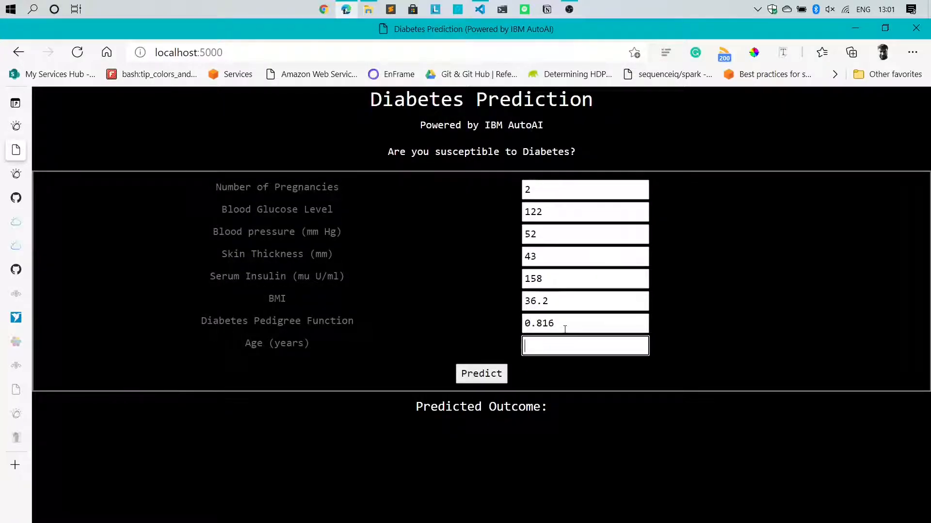
{"action": "type", "text": "28"}
Submit the form, getting Negative – Not Susceptible, then mark sample row 709 in the notebook
{"action": "left_click", "coordinate": [463, 374]}
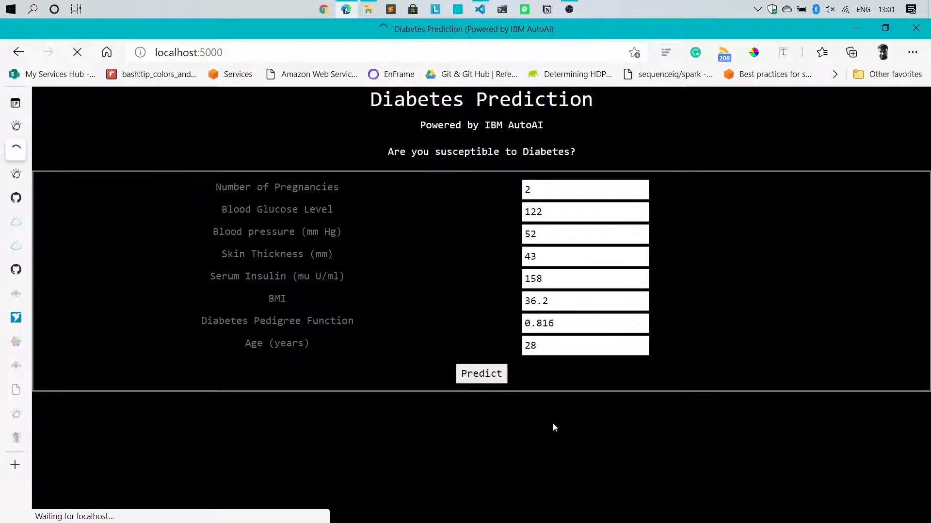
{"action": "left_click_drag", "start_coordinate": [287, 432], "coordinate": [667, 432]}
{"action": "left_click", "coordinate": [230, 281]}
{"action": "key", "text": "ctrl+shift+Tab"}
{"action": "left_click_drag", "start_coordinate": [229, 281], "coordinate": [536, 281]}
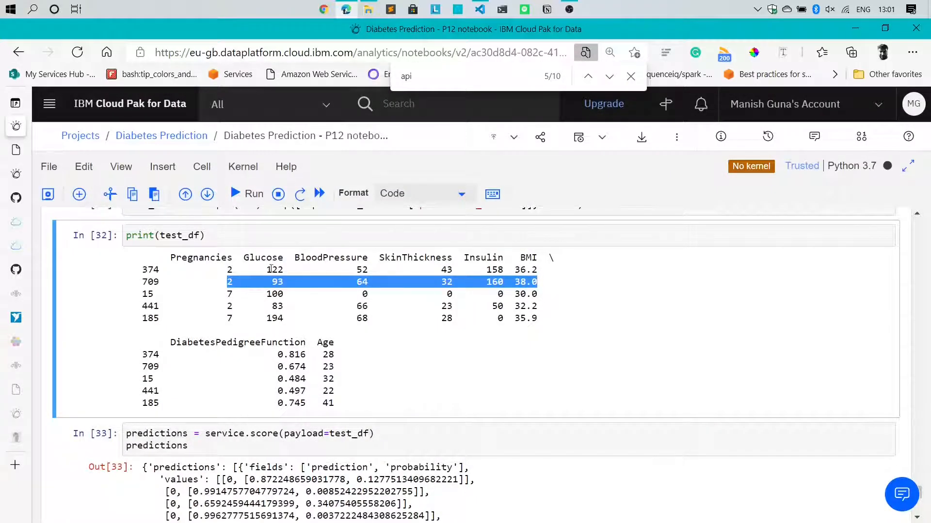
Replace the form values with row 709's glucose 93, blood pressure 64, skin thickness 32, insulin 160, BMI 38
{"action": "left_click", "coordinate": [19, 150]}
{"action": "double_click", "coordinate": [564, 208]}
{"action": "type", "text": "93"}
{"action": "key", "text": "Tab"}
{"action": "type", "text": "64"}
{"action": "key", "text": "Tab"}
{"action": "type", "text": "32"}
{"action": "key", "text": "Tab"}
{"action": "type", "text": "160"}
{"action": "key", "text": "Tab"}
{"action": "type", "text": "38"}
{"action": "key", "text": "Tab"}
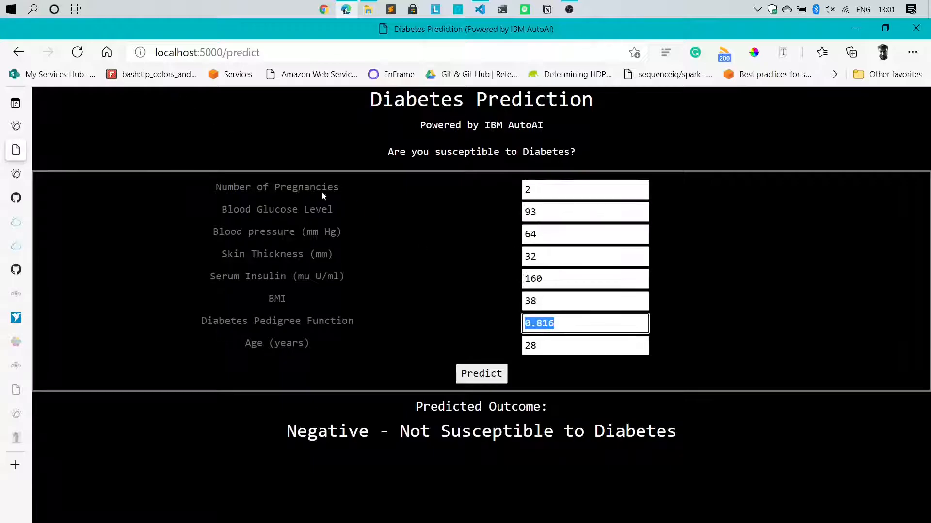
Fill in row 709's remaining fields including age 23, then predict and highlight the Negative result
{"action": "left_click", "coordinate": [16, 126]}
{"action": "mouse_move", "coordinate": [13, 153]}
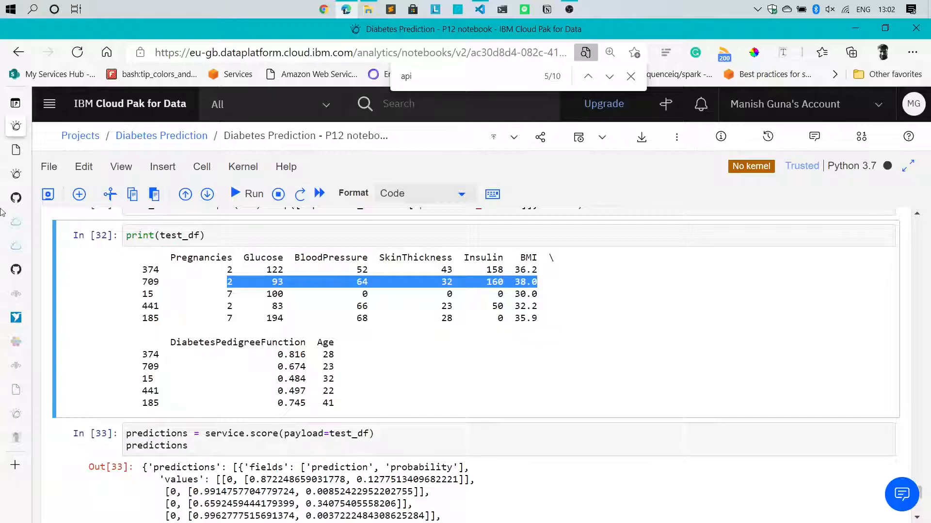
{"action": "left_click", "coordinate": [16, 150]}
{"action": "type", "text": "0.674"}
{"action": "key", "text": "Tab"}
{"action": "type", "text": "23"}
{"action": "left_click", "coordinate": [464, 382]}
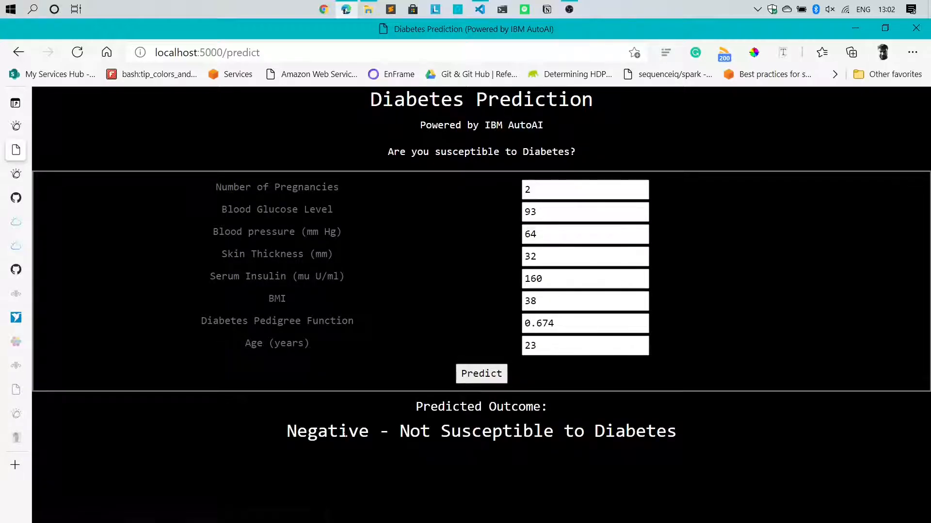
{"action": "left_click_drag", "start_coordinate": [286, 436], "coordinate": [730, 413]}
In the notebook, mark the one positive prediction in the scores and select row 185's values
{"action": "key", "text": "alt+Tab"}
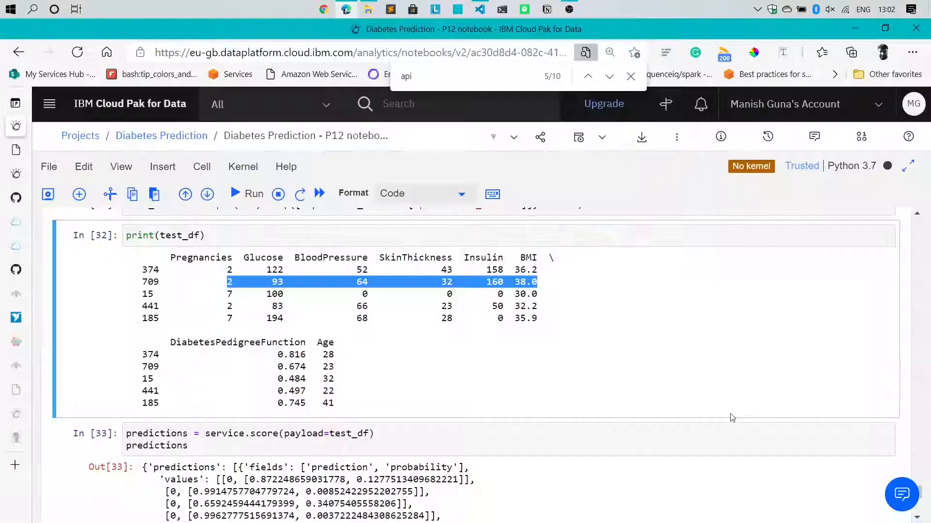
{"action": "scroll", "coordinate": [359, 359], "scroll_direction": "down", "scroll_amount": 1}
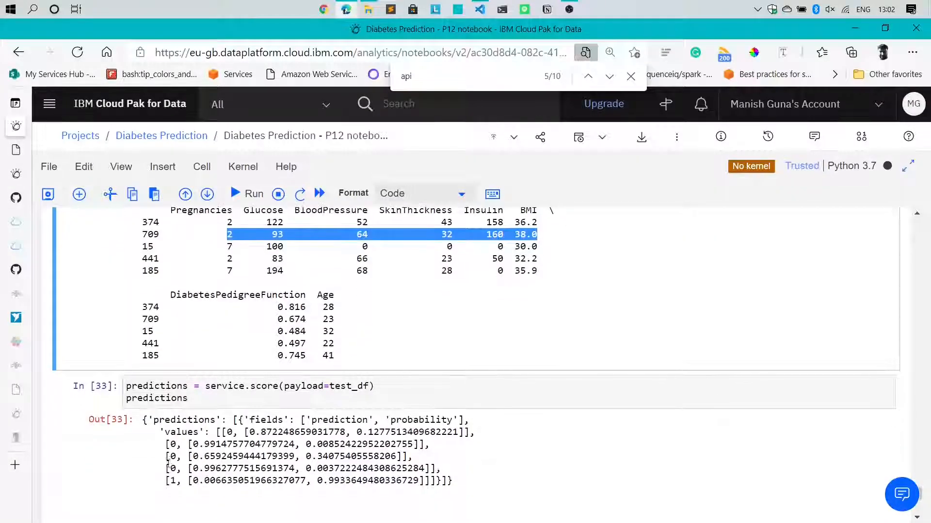
{"action": "left_click", "coordinate": [167, 444]}
{"action": "left_click_drag", "start_coordinate": [168, 444], "coordinate": [182, 444]}
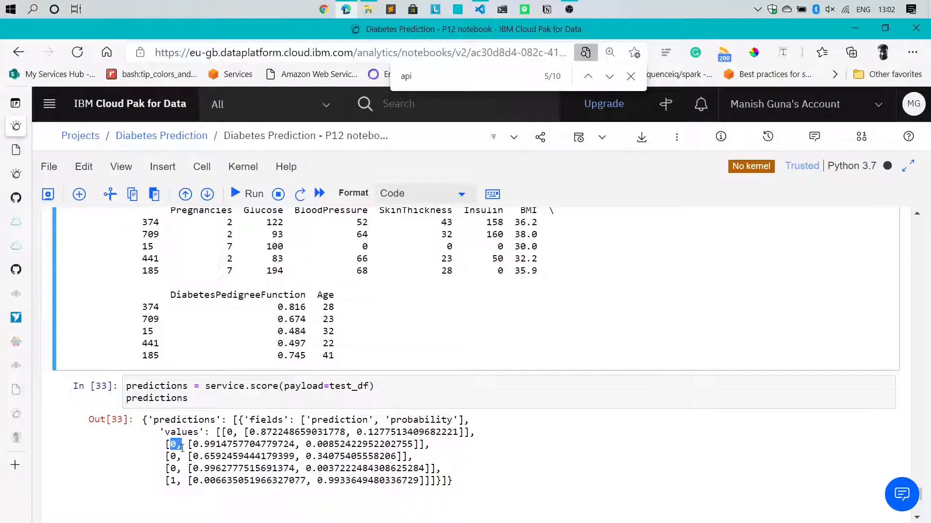
{"action": "left_click_drag", "start_coordinate": [166, 481], "coordinate": [249, 480]}
{"action": "scroll", "coordinate": [246, 432], "scroll_direction": "up", "scroll_amount": 2}
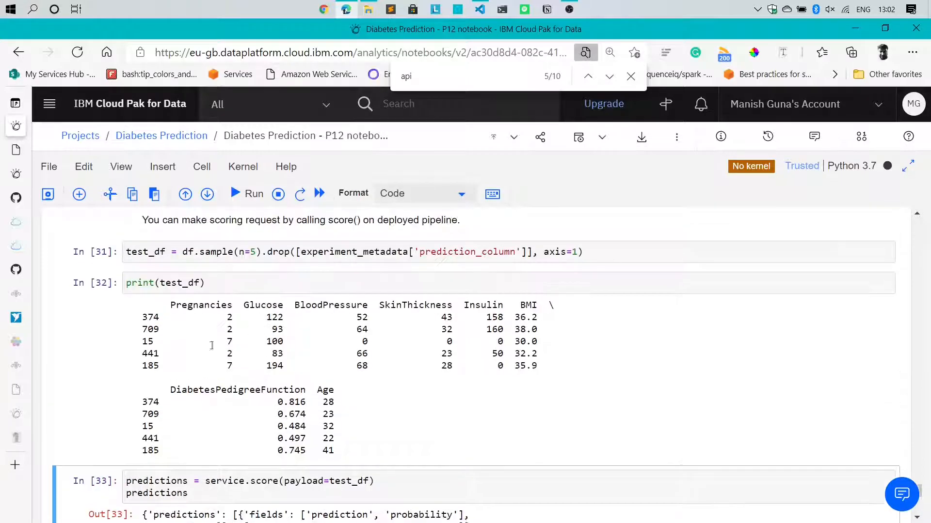
{"action": "left_click_drag", "start_coordinate": [224, 377], "coordinate": [340, 367]}
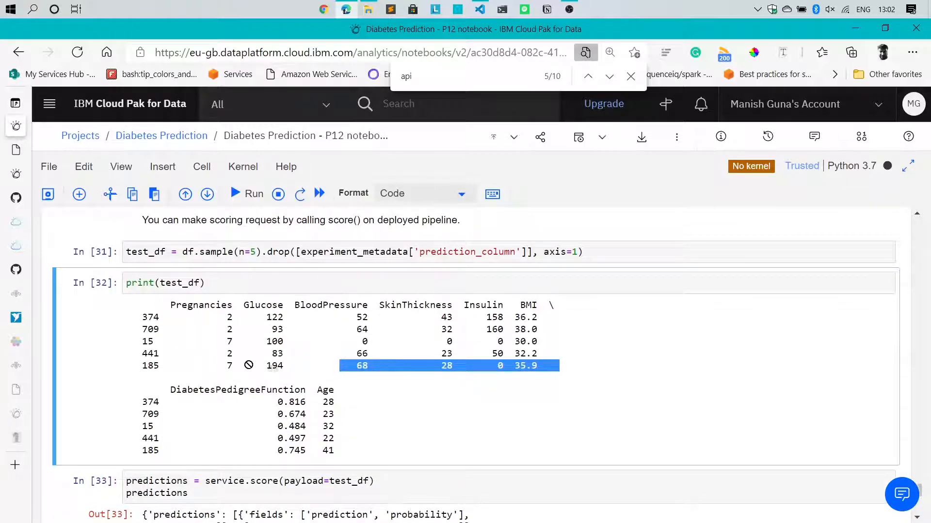
{"action": "left_click_drag", "start_coordinate": [223, 369], "coordinate": [545, 368]}
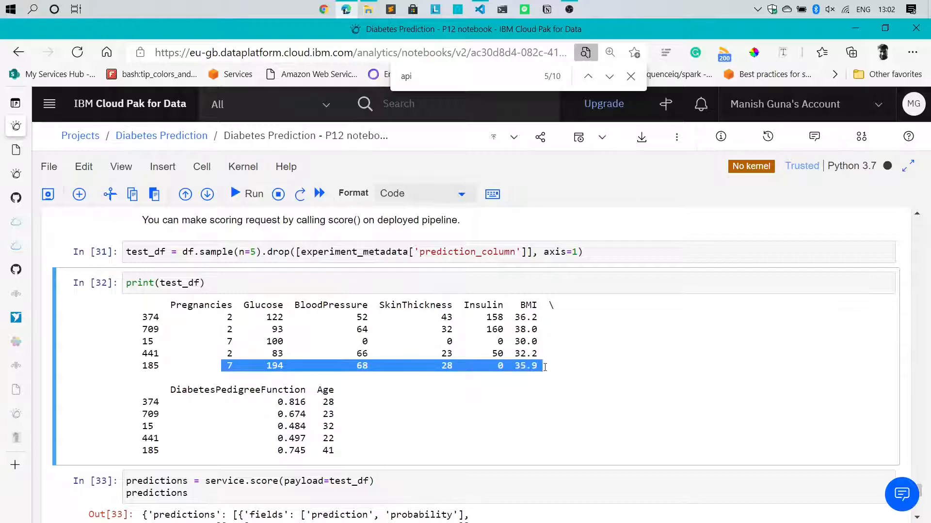
Start entering row 185's values into the Diabetes Prediction form, including BMI 35.9
{"action": "mouse_move", "coordinate": [16, 296]}
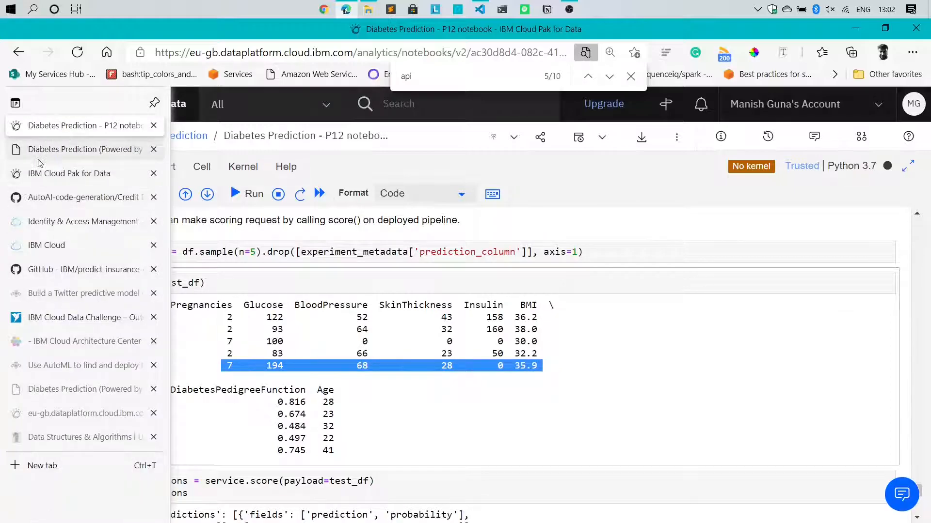
{"action": "left_click", "coordinate": [77, 149]}
{"action": "double_click", "coordinate": [557, 189]}
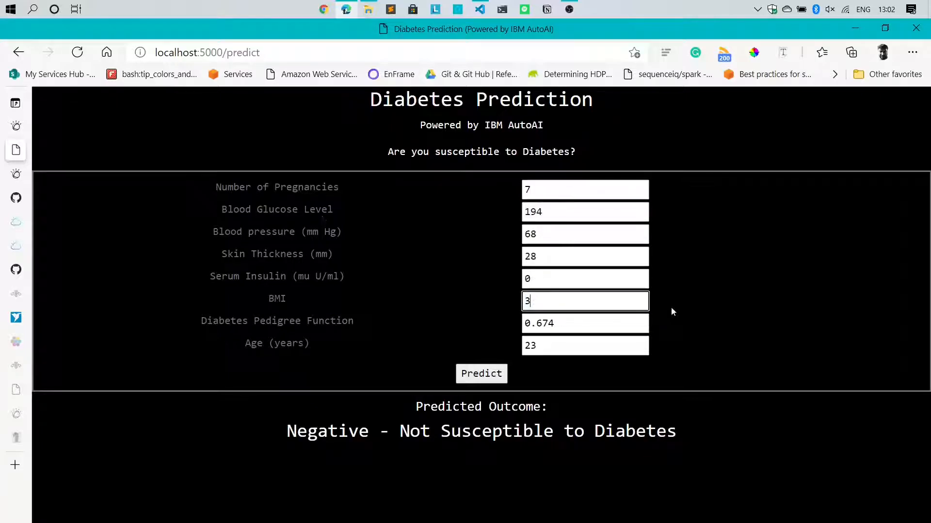
{"action": "type", "text": "5.9"}
{"action": "key", "text": "Tab"}
{"action": "type", "text": "0"}
{"action": "key", "text": "BackSpace"}
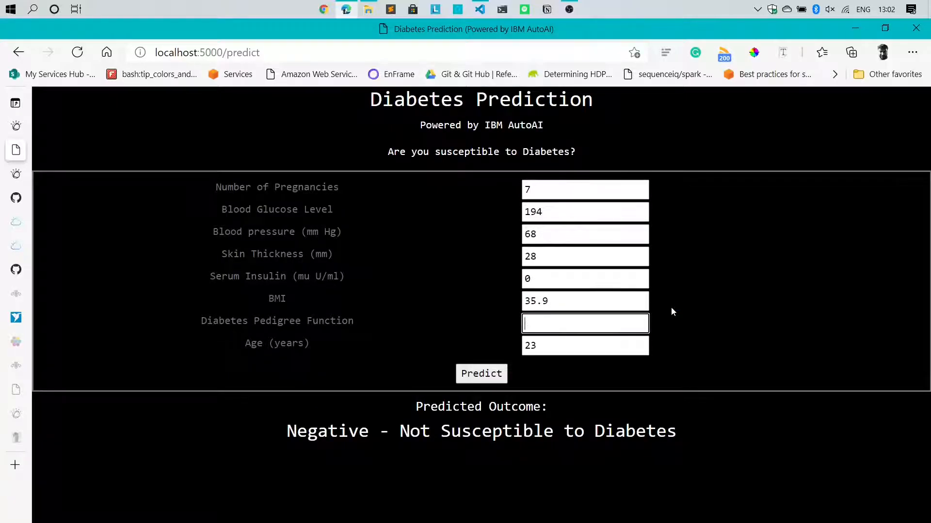
Set the Diabetes Pedigree Function to 0.745 and Age to 41, checking the notebook values
{"action": "left_click", "coordinate": [17, 125]}
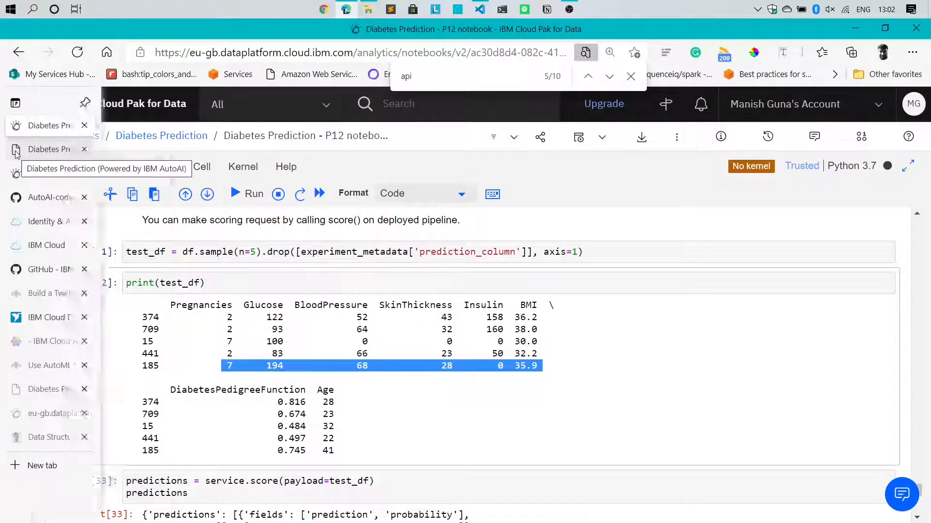
{"action": "left_click", "coordinate": [16, 151]}
{"action": "type", "text": "0."}
{"action": "type", "text": "745"}
{"action": "key", "text": "Tab"}
{"action": "type", "text": "41"}
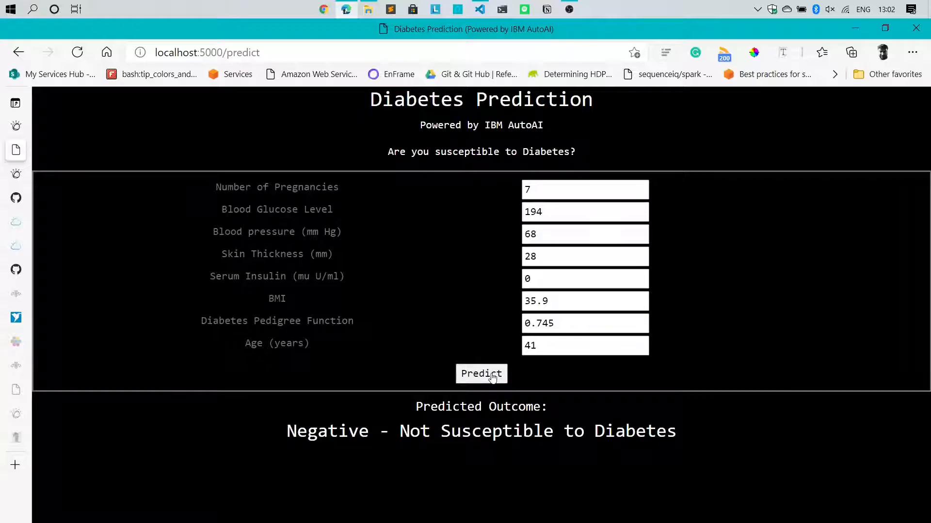
Predict row 185 and highlight the Positive - Susceptible to Diabetes result
{"action": "left_click", "coordinate": [481, 373]}
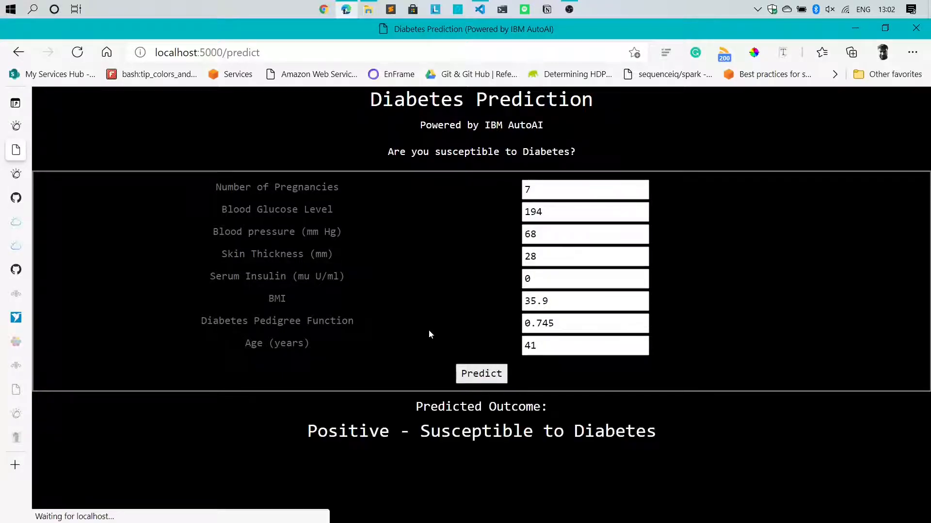
{"action": "left_click_drag", "start_coordinate": [306, 432], "coordinate": [690, 426]}
{"action": "left_click", "coordinate": [690, 426]}
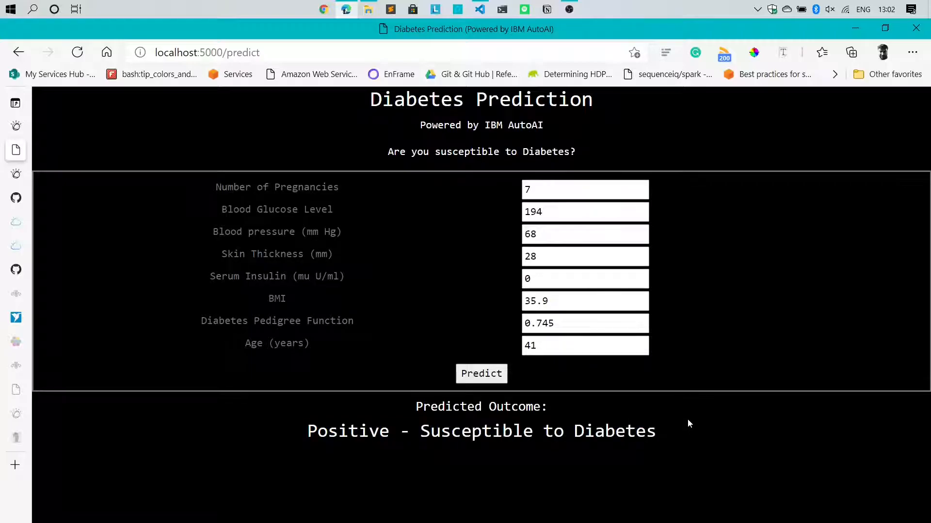